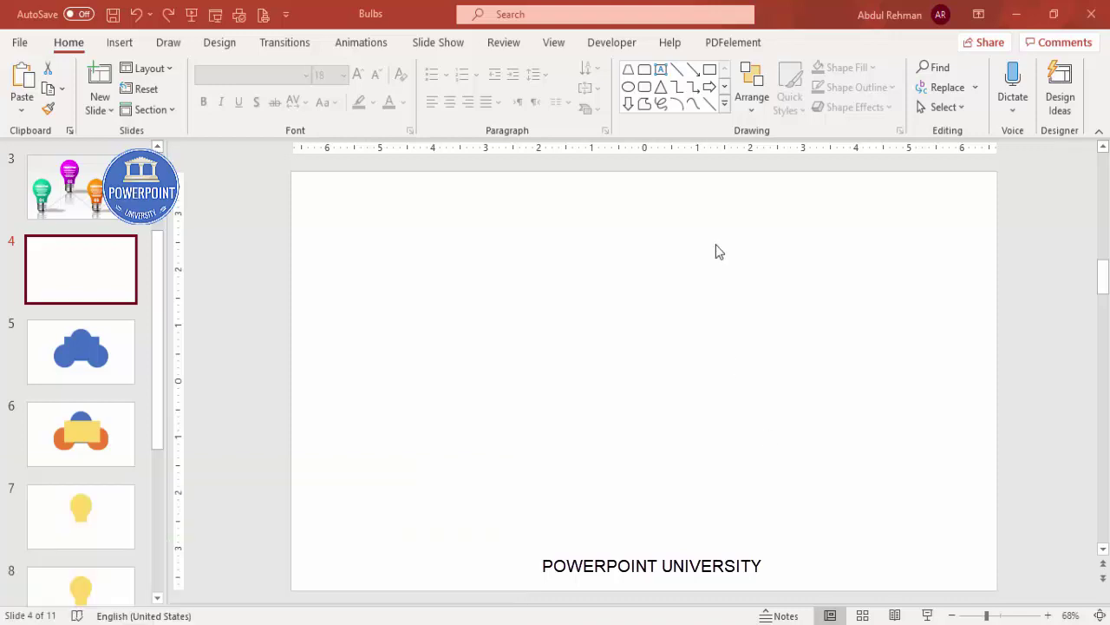
# Step: Show the centre guides and draw an oval on slide 4
pyautogui.click(559, 47)
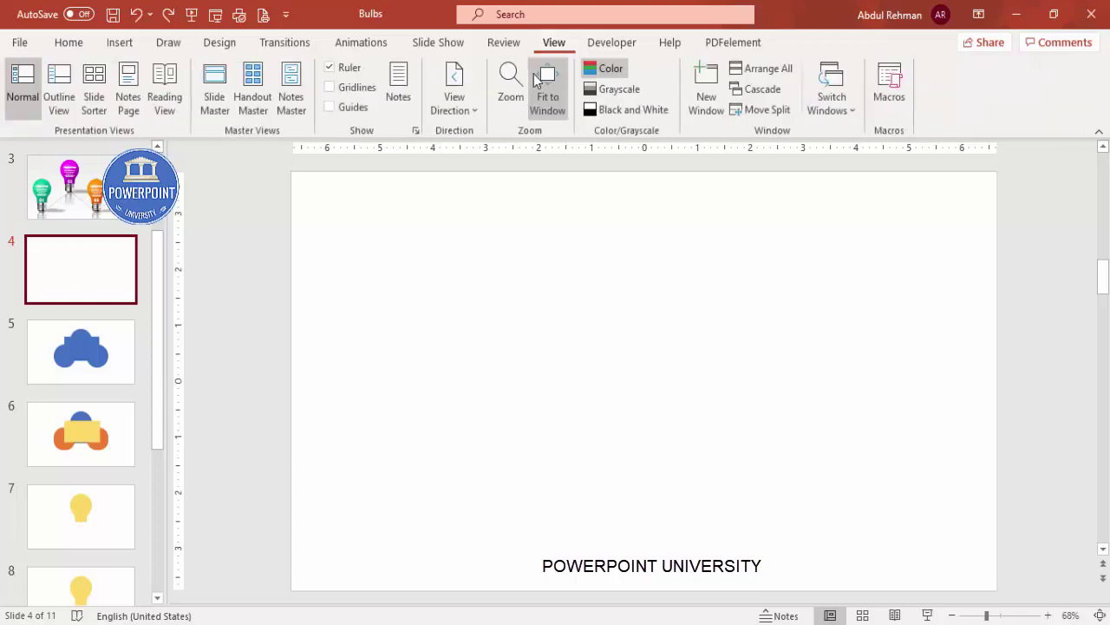
pyautogui.click(365, 116)
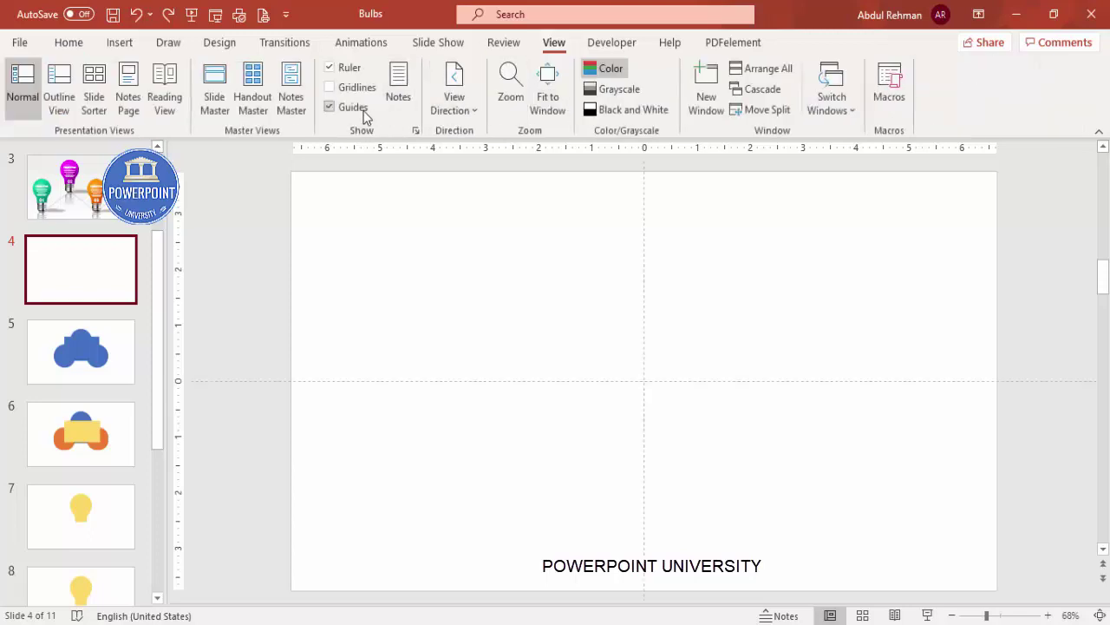
pyautogui.click(119, 45)
pyautogui.click(262, 104)
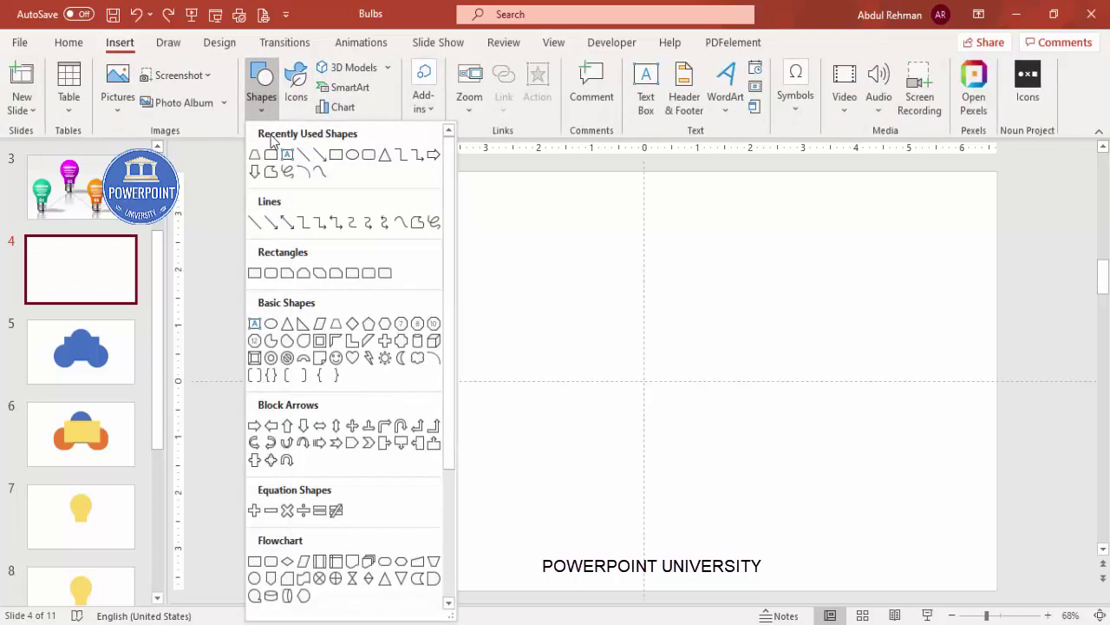
pyautogui.click(271, 324)
pyautogui.click(624, 290)
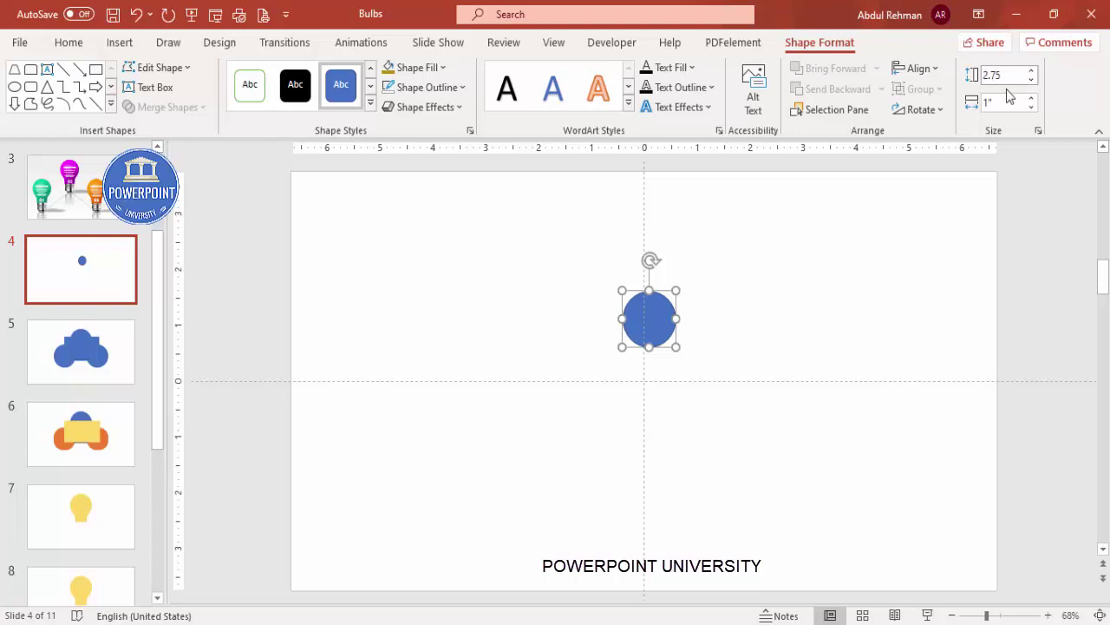
# Step: Make it a 2.75-inch outline-free circle on the guide and copy it below-left
pyautogui.click(1008, 104)
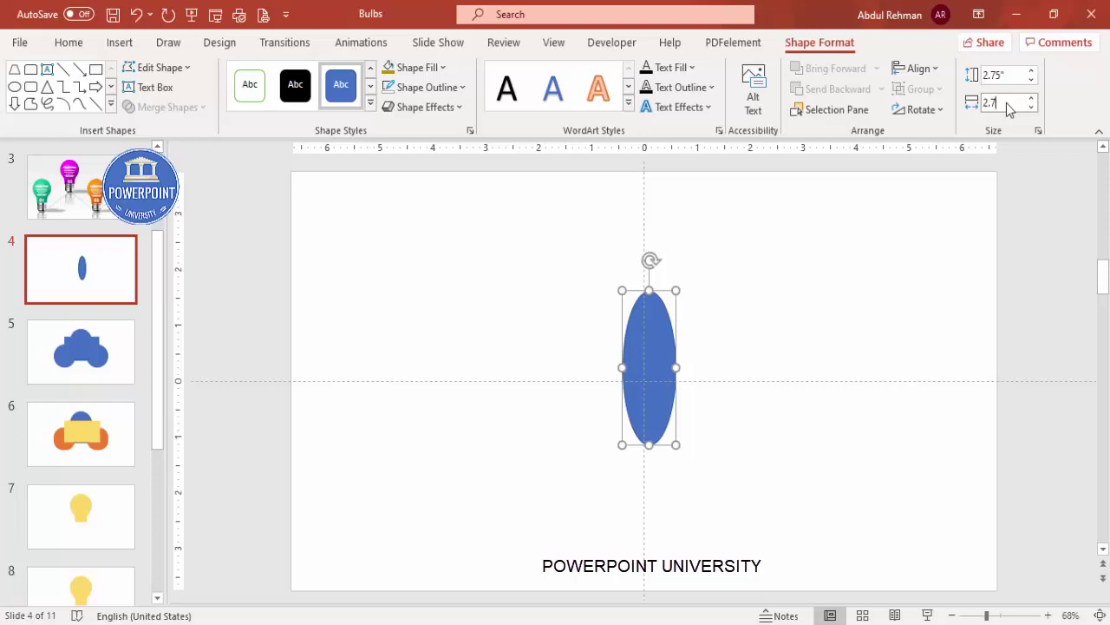
pyautogui.press('Return')
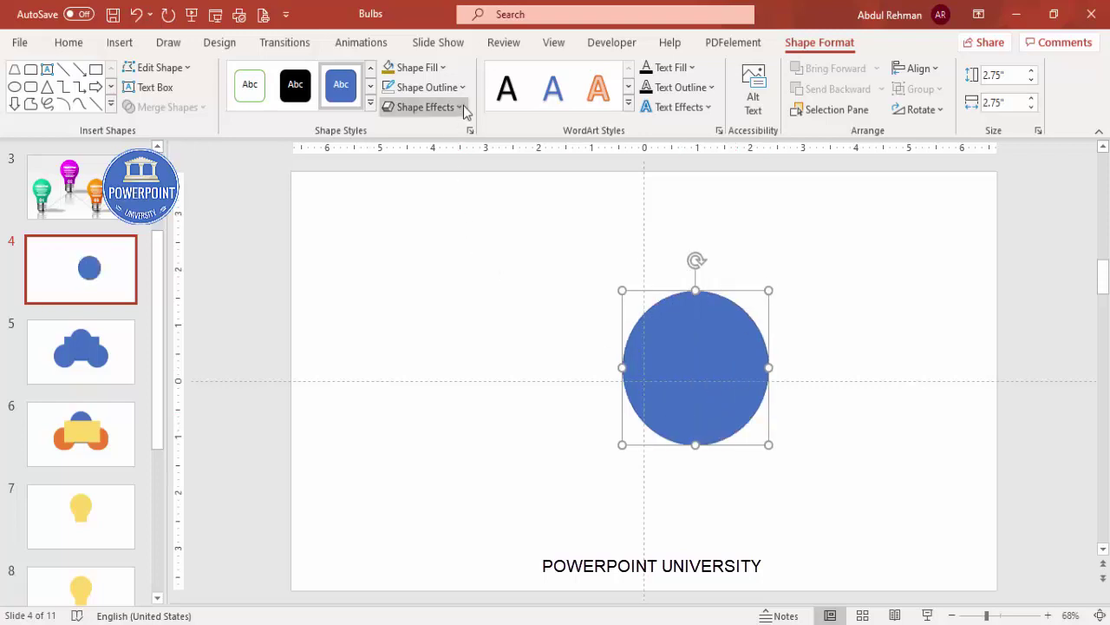
pyautogui.click(450, 88)
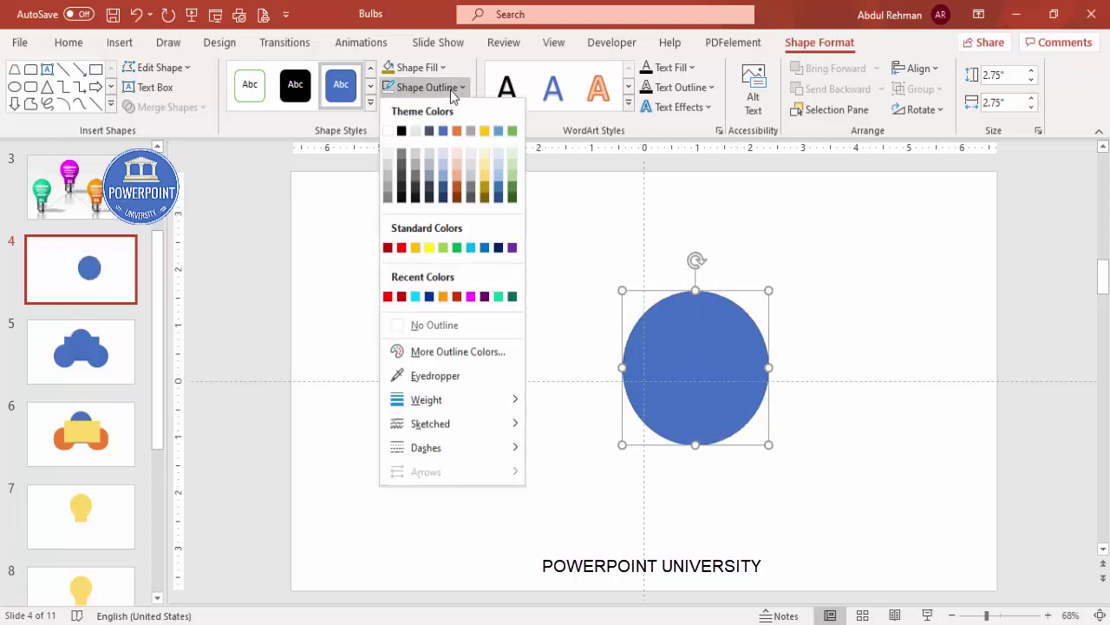
pyautogui.click(471, 331)
pyautogui.moveTo(702, 358); pyautogui.dragTo(650, 294)
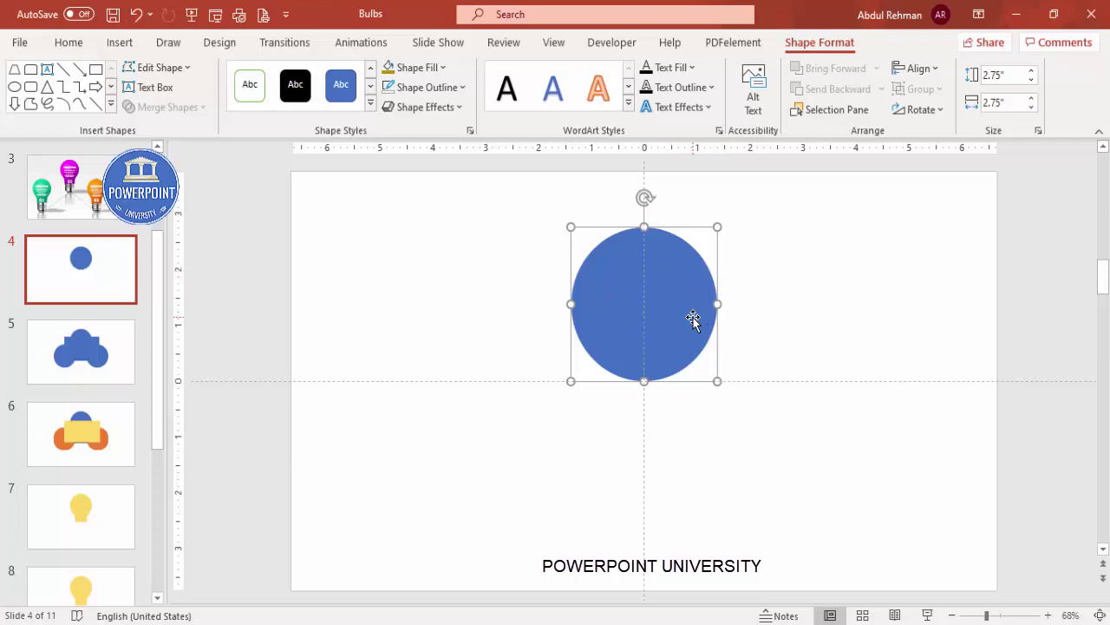
pyautogui.moveTo(669, 337); pyautogui.dragTo(573, 440)
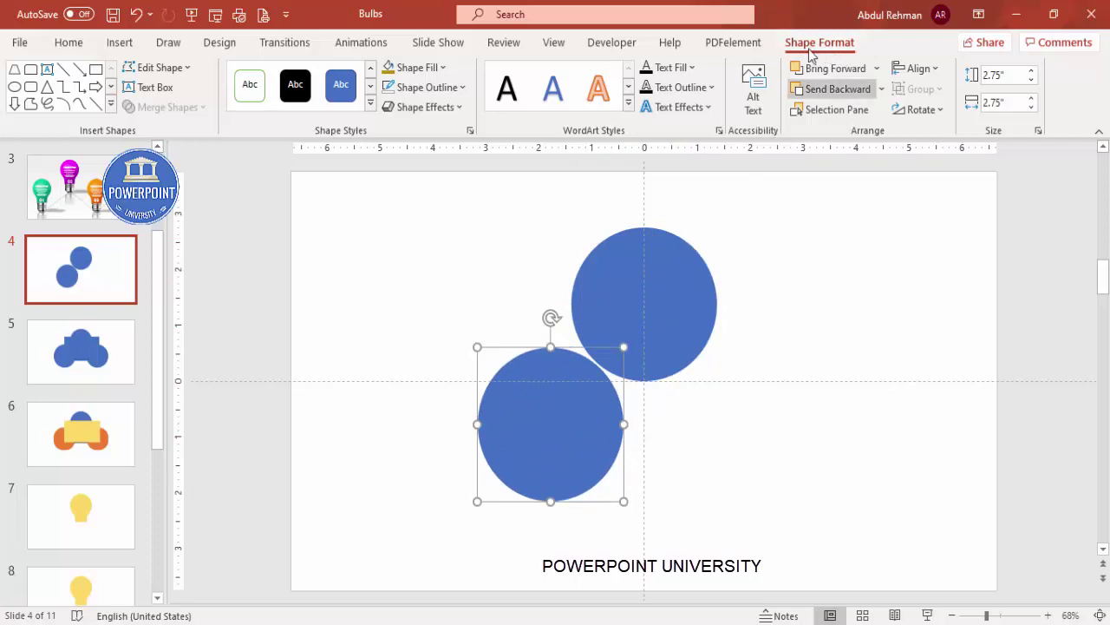
# Step: Change the lower circle into a rounded rectangle
pyautogui.click(143, 75)
pyautogui.moveTo(231, 93)
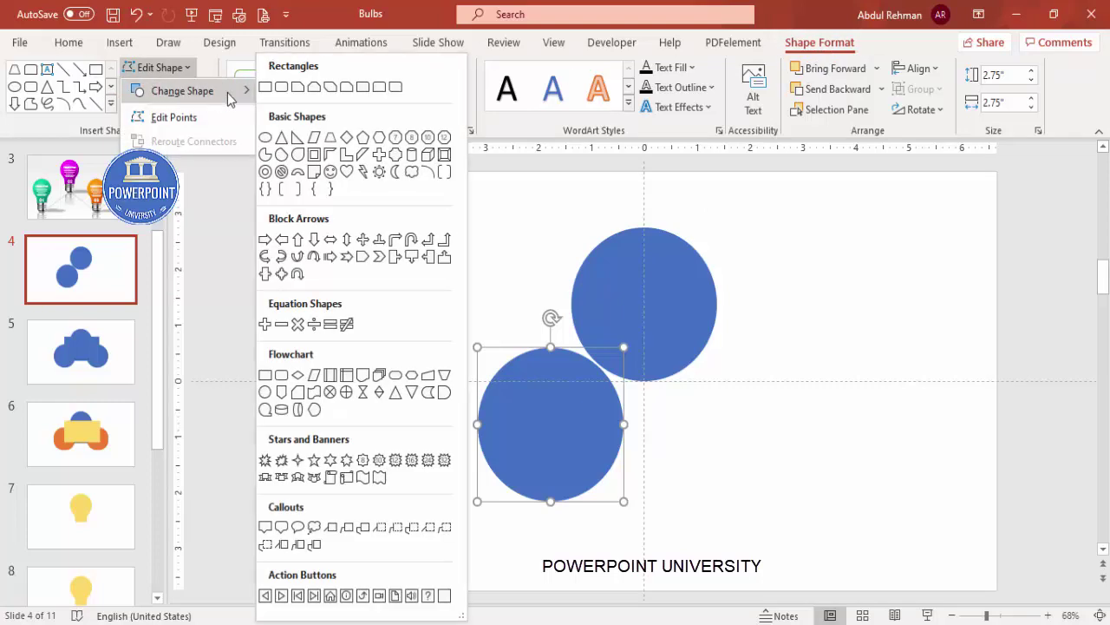
pyautogui.click(281, 88)
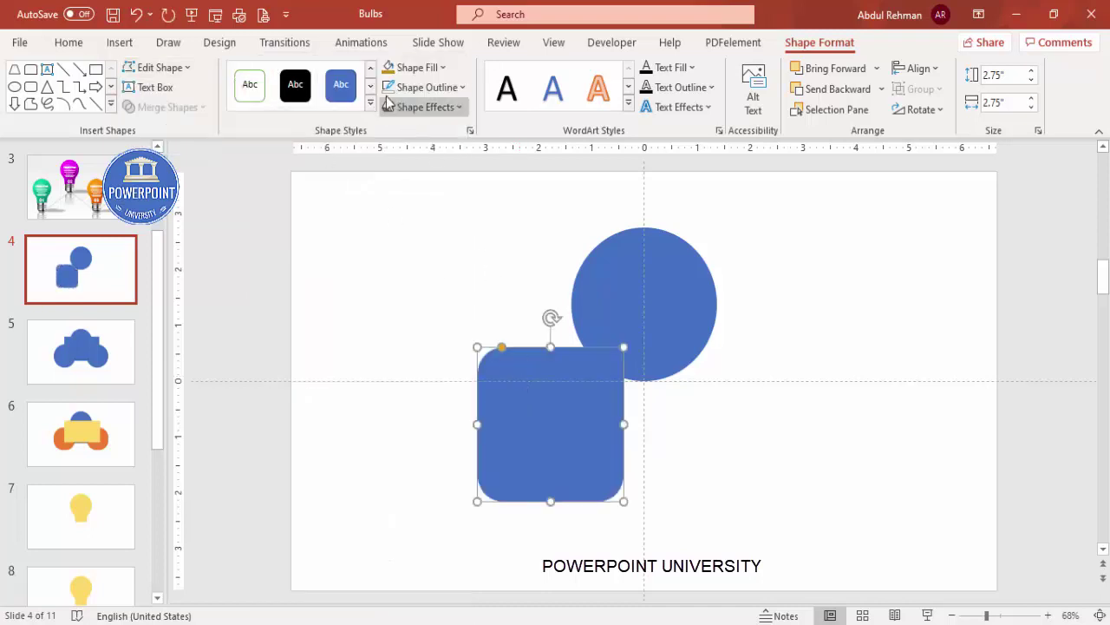
# Step: Fill the rounded square with gold at 18% transparency
pyautogui.click(391, 69)
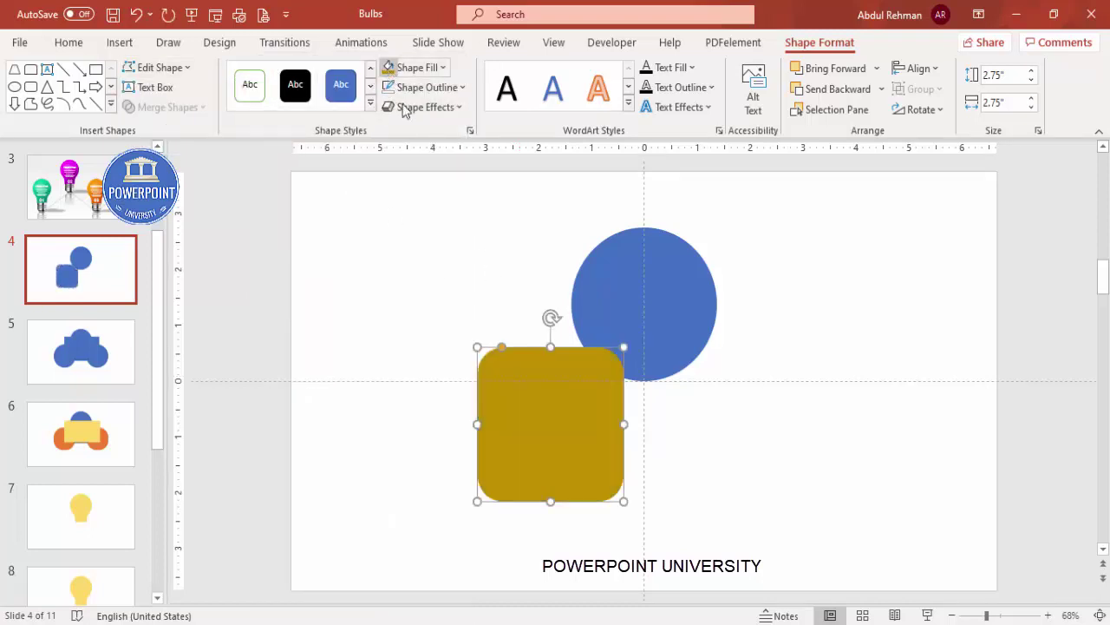
pyautogui.rightClick(598, 434)
pyautogui.click(717, 581)
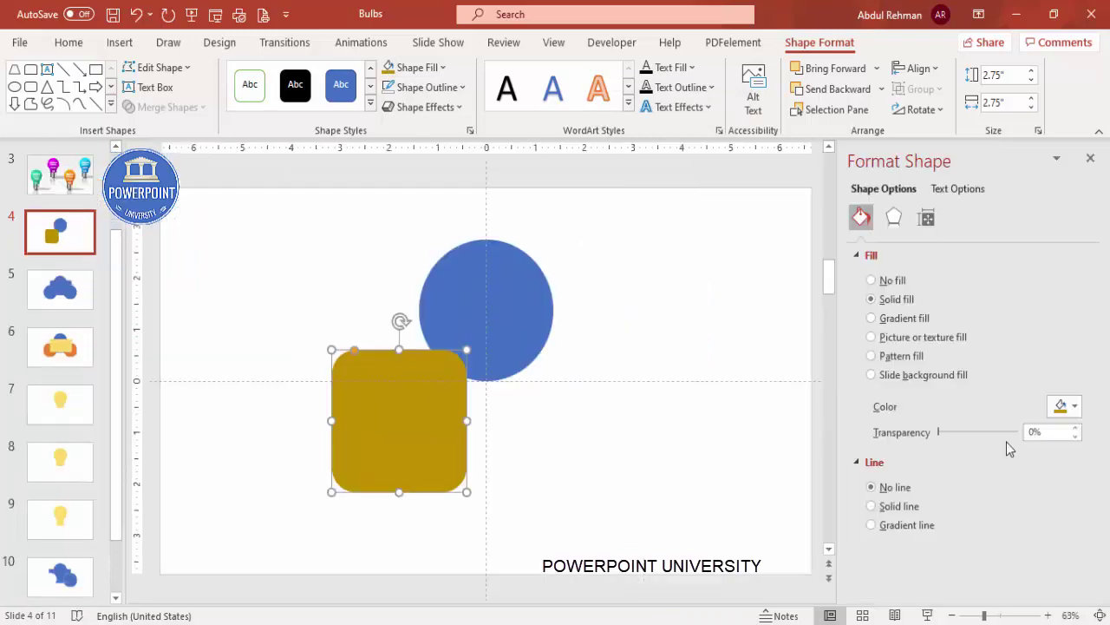
pyautogui.moveTo(941, 433); pyautogui.dragTo(954, 432)
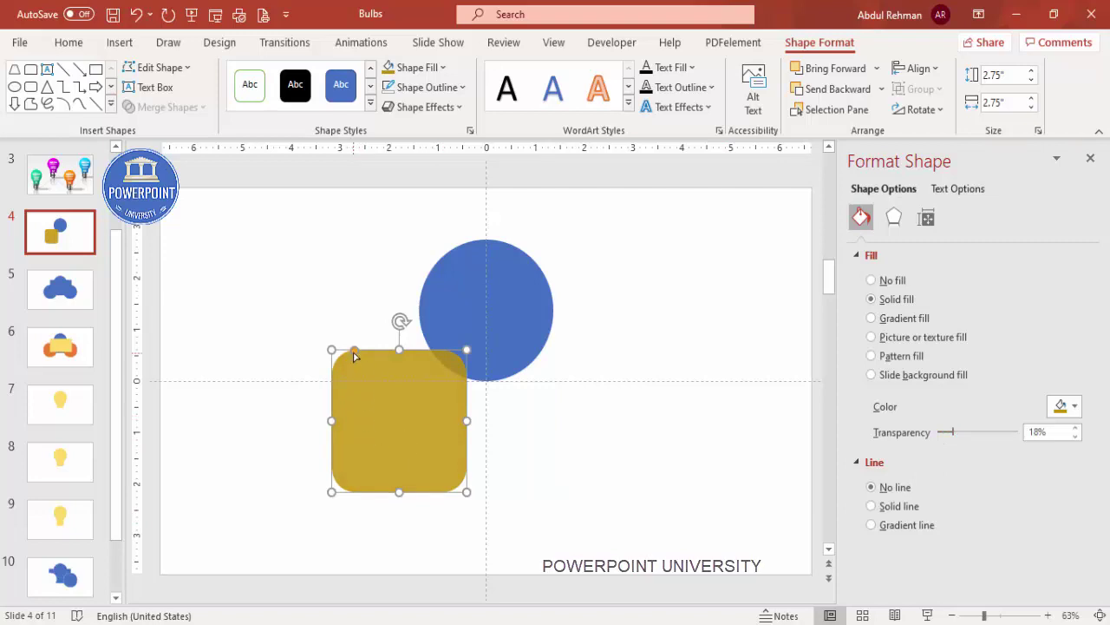
pyautogui.press('Escape')
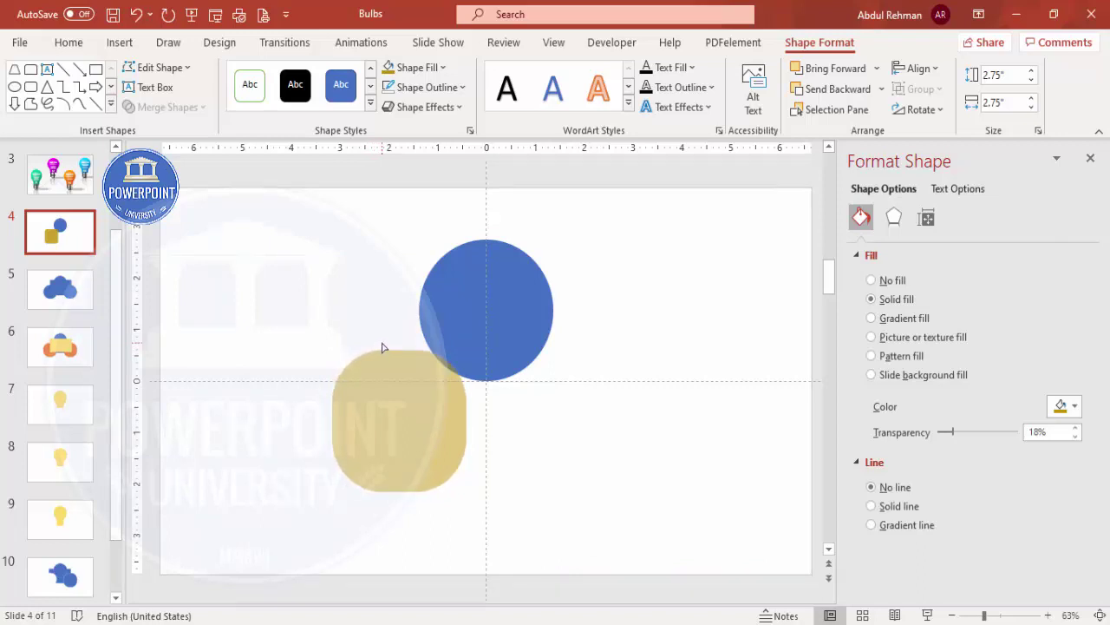
# Step: Nudge the gold rounded square slightly left and up into position
pyautogui.click(386, 351)
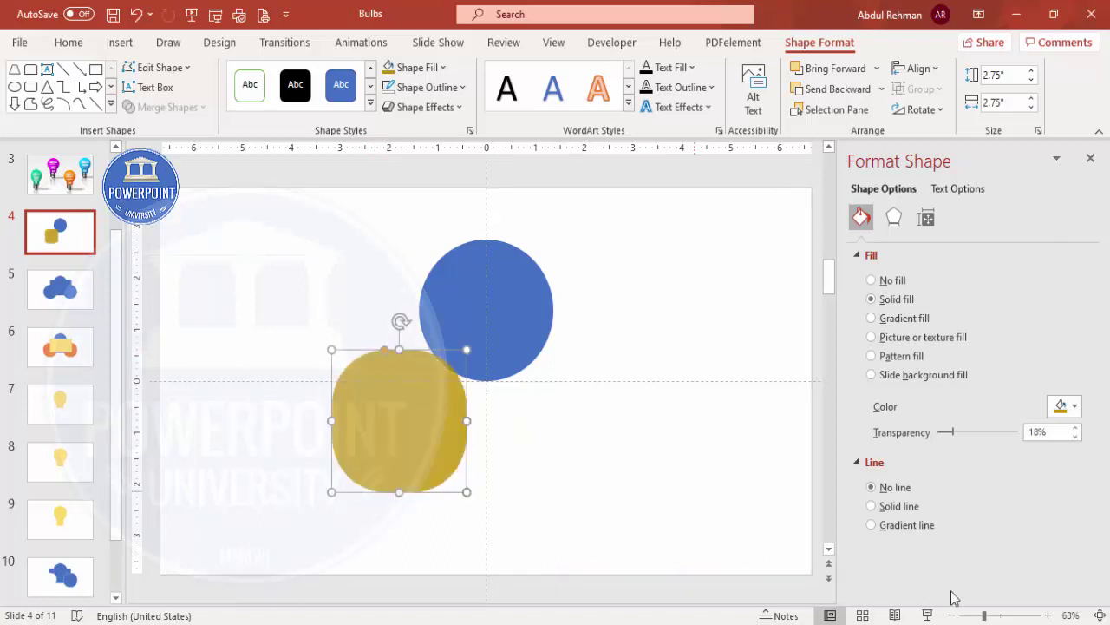
pyautogui.click(1004, 615)
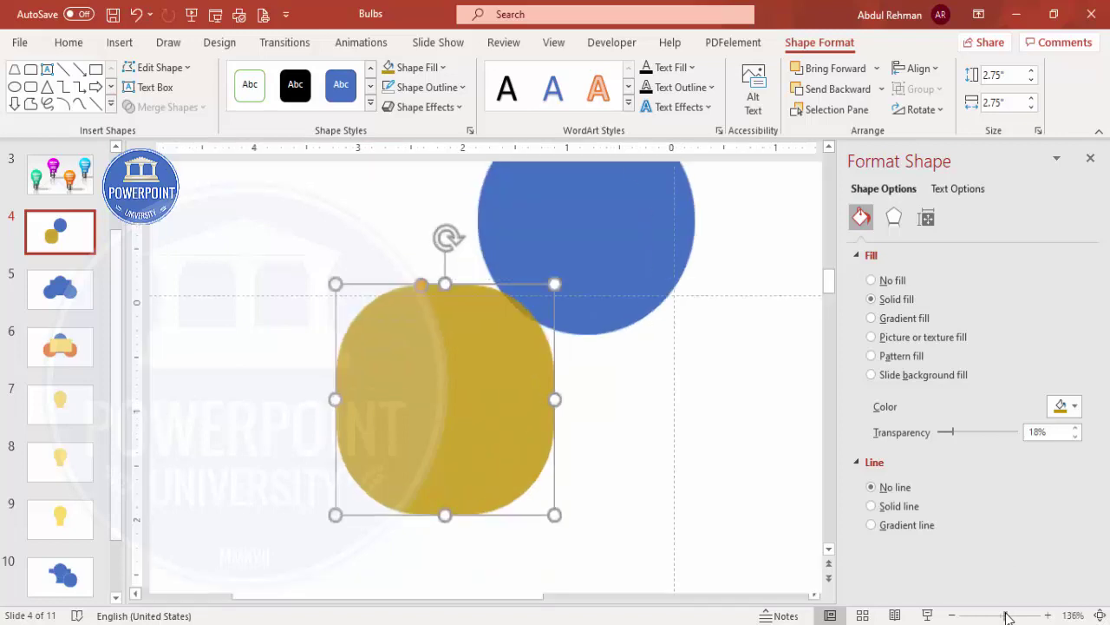
pyautogui.moveTo(513, 356); pyautogui.dragTo(487, 341)
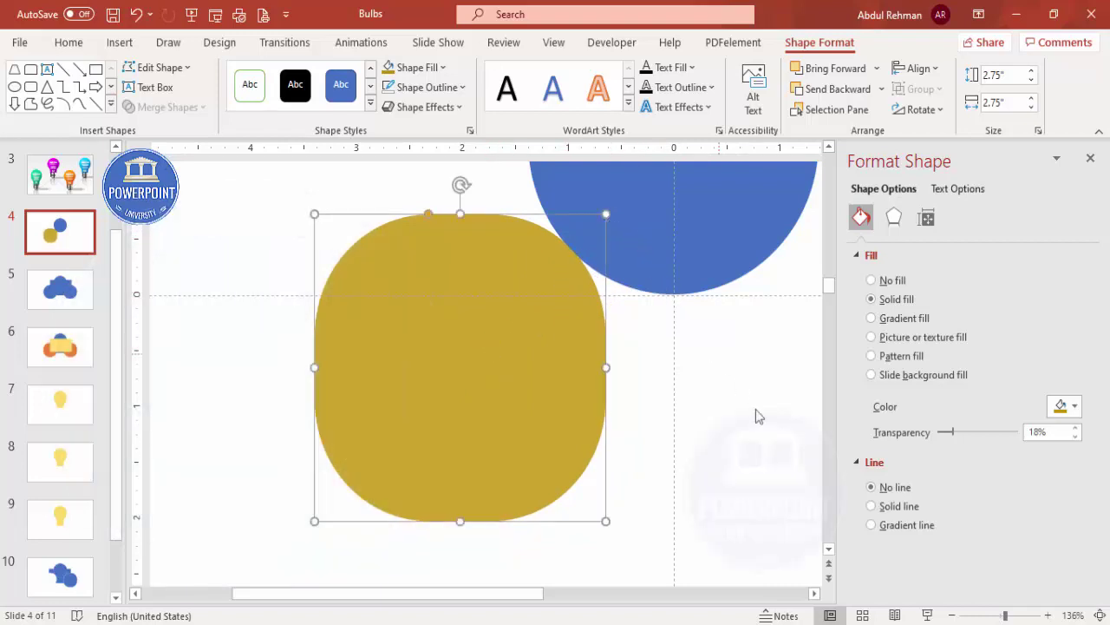
pyautogui.click(1100, 615)
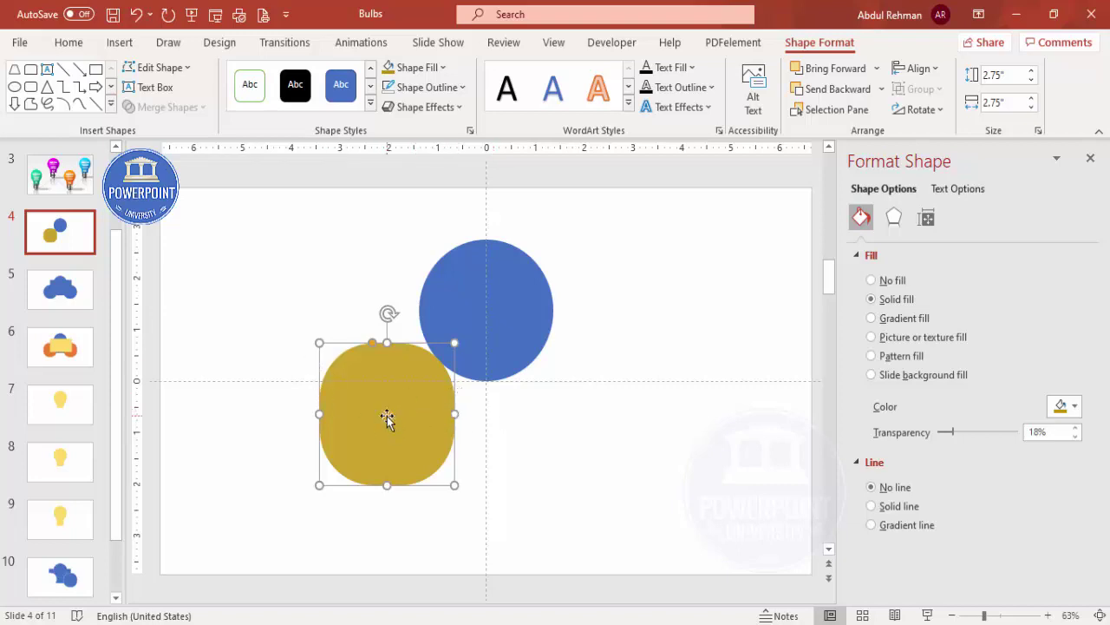
pyautogui.press('Left')
pyautogui.press('Left')
pyautogui.press('Left')
pyautogui.press('Up')
pyautogui.press('Up')
pyautogui.press('Up')
pyautogui.press('Up')
pyautogui.press('Left')
pyautogui.press('Up')
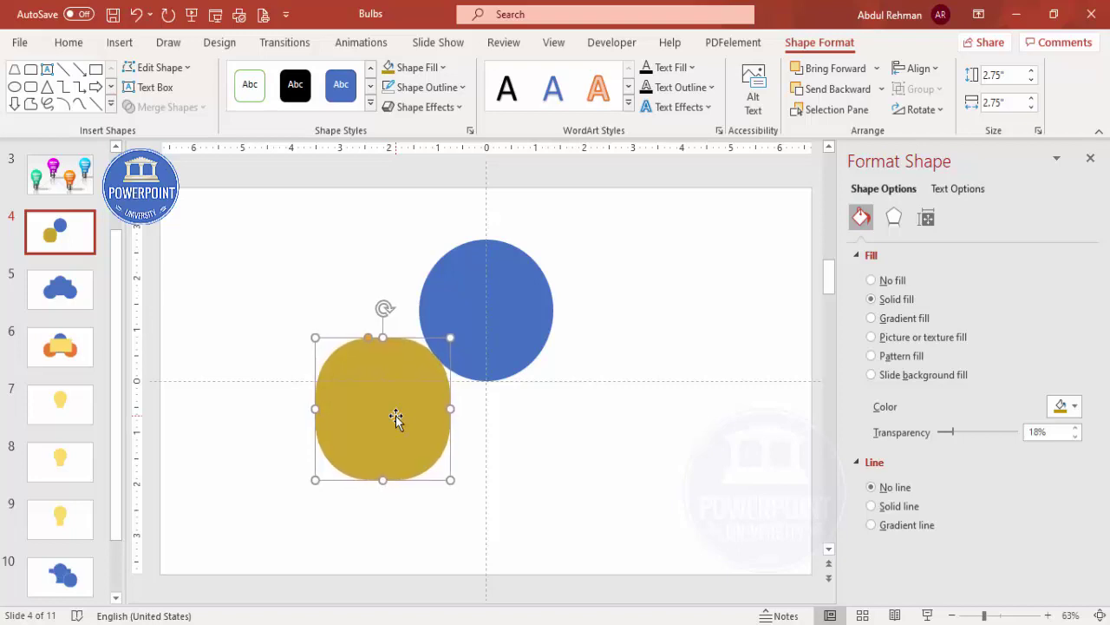
pyautogui.scroll(10, 448, 334)
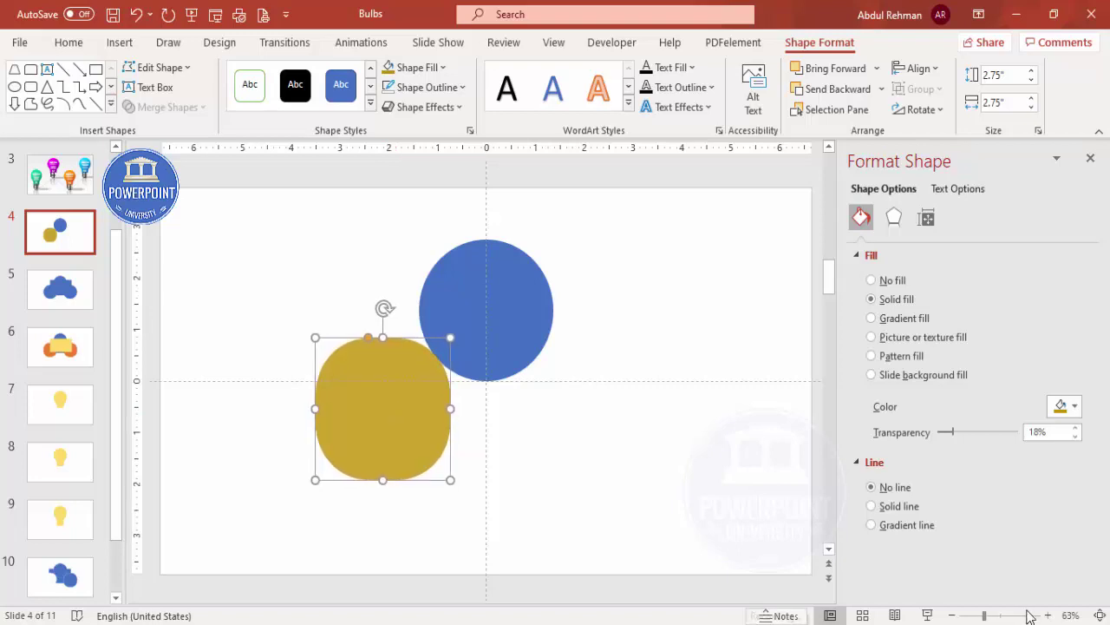
pyautogui.moveTo(668, 246); pyautogui.dragTo(662, 247)
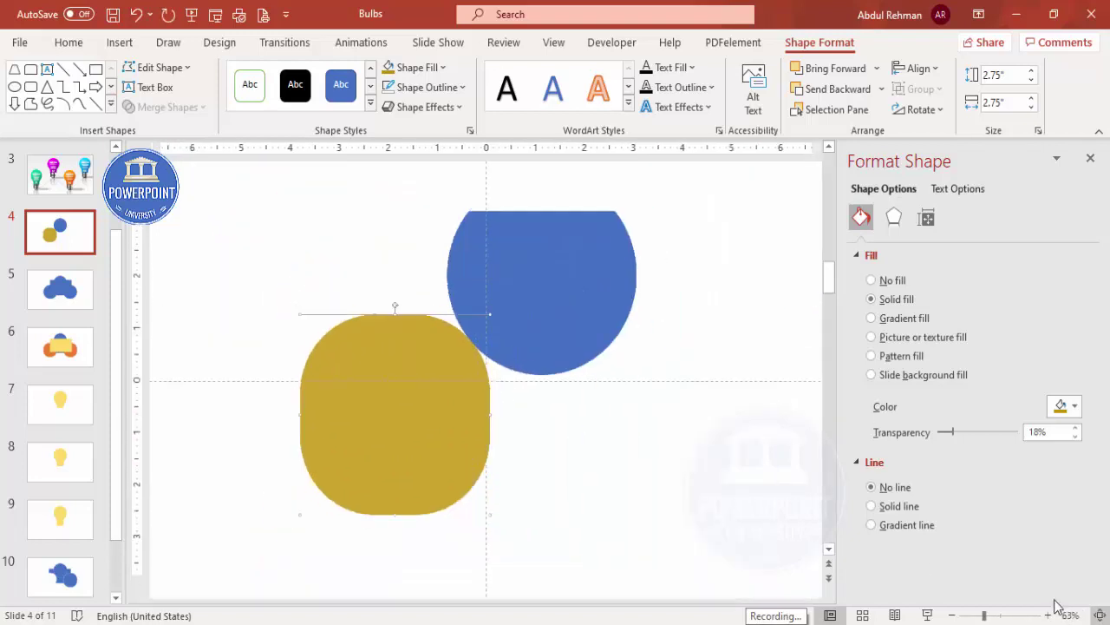
pyautogui.click(1090, 615)
# Step: Duplicate the gold square and place the copy under the circle's right side
pyautogui.hotkey('ctrl', 'd')
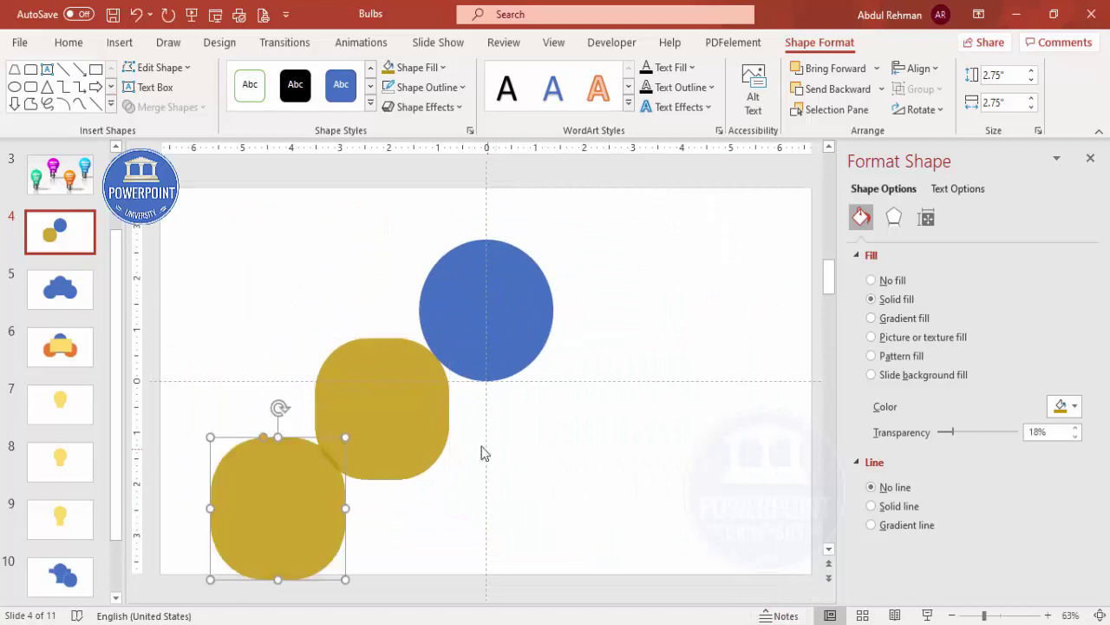
pyautogui.moveTo(307, 496); pyautogui.dragTo(620, 397)
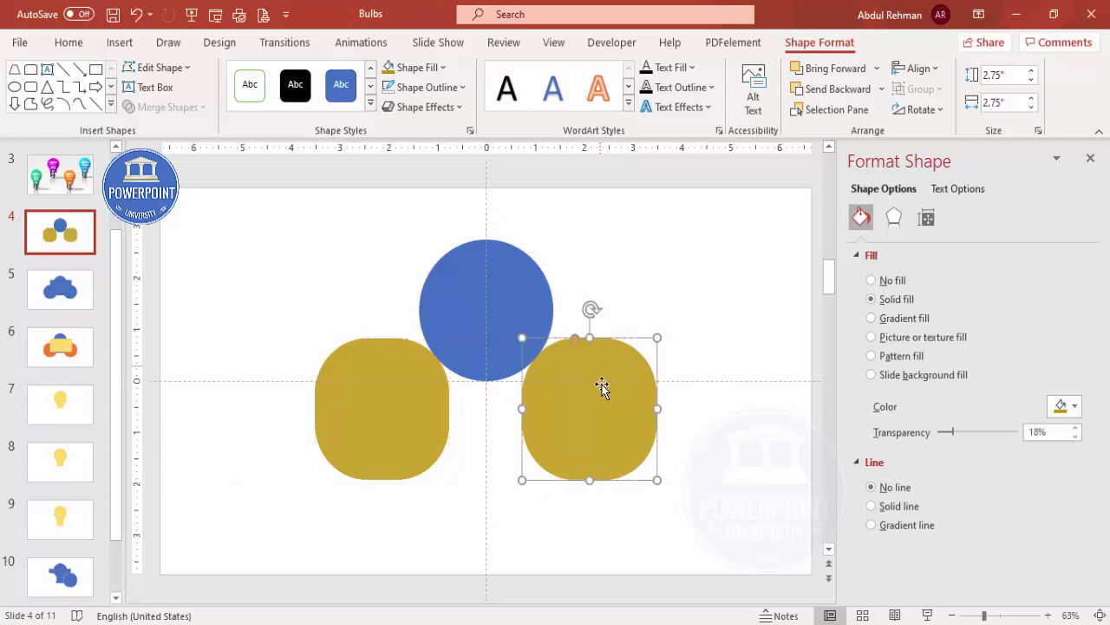
pyautogui.click(649, 282)
# Step: Draw a thin outline-free blue bar between the two gold shapes
pyautogui.click(119, 43)
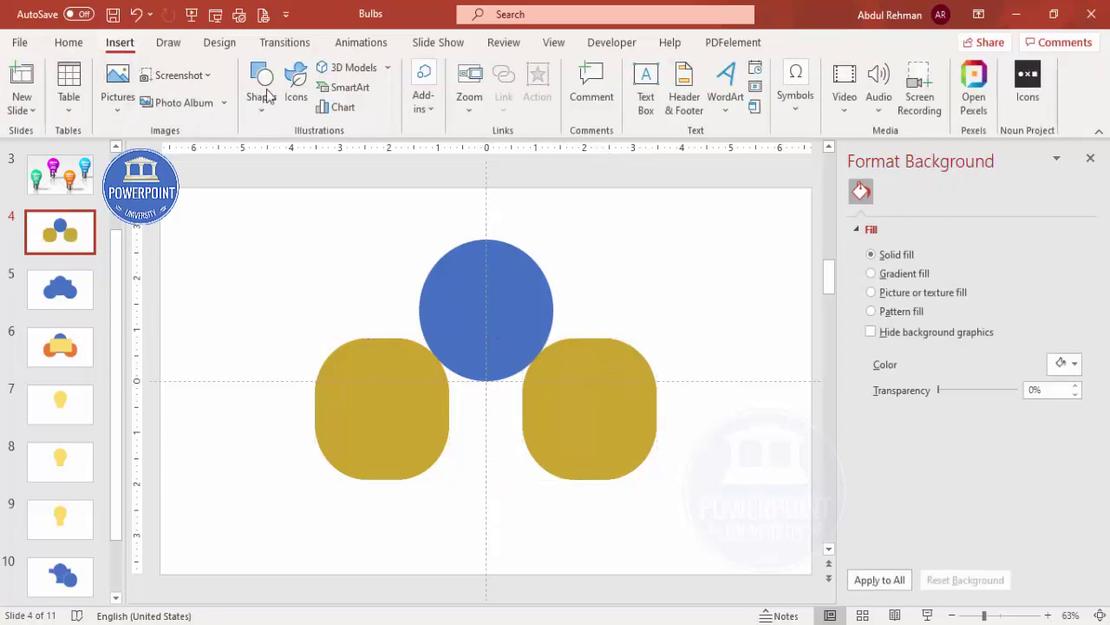
pyautogui.click(261, 83)
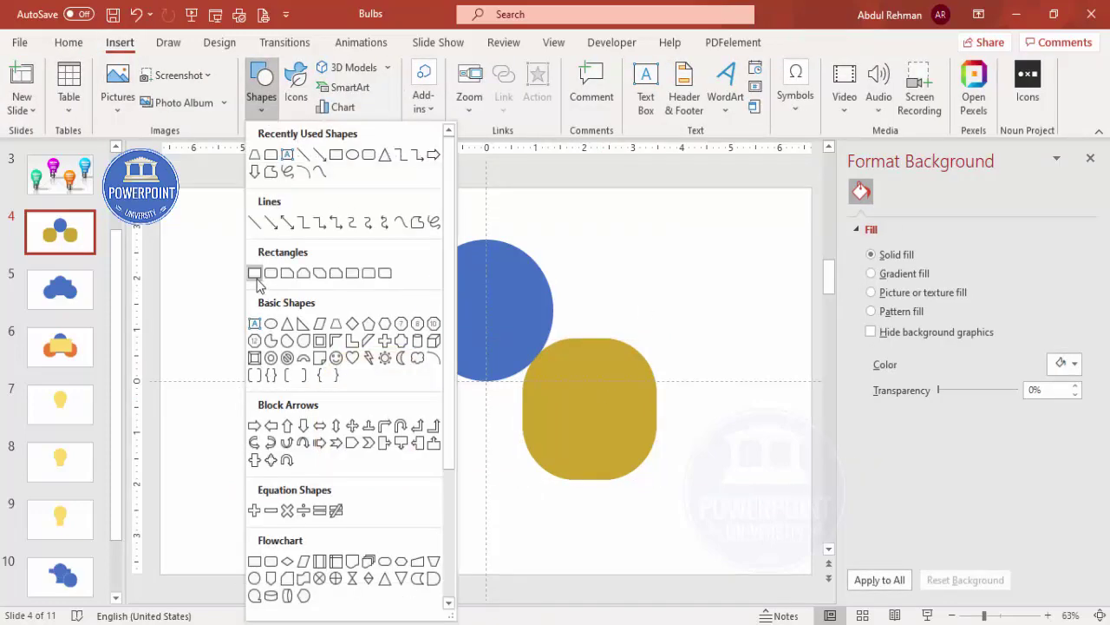
pyautogui.click(254, 272)
pyautogui.moveTo(439, 422); pyautogui.dragTo(525, 431)
pyautogui.click(440, 87)
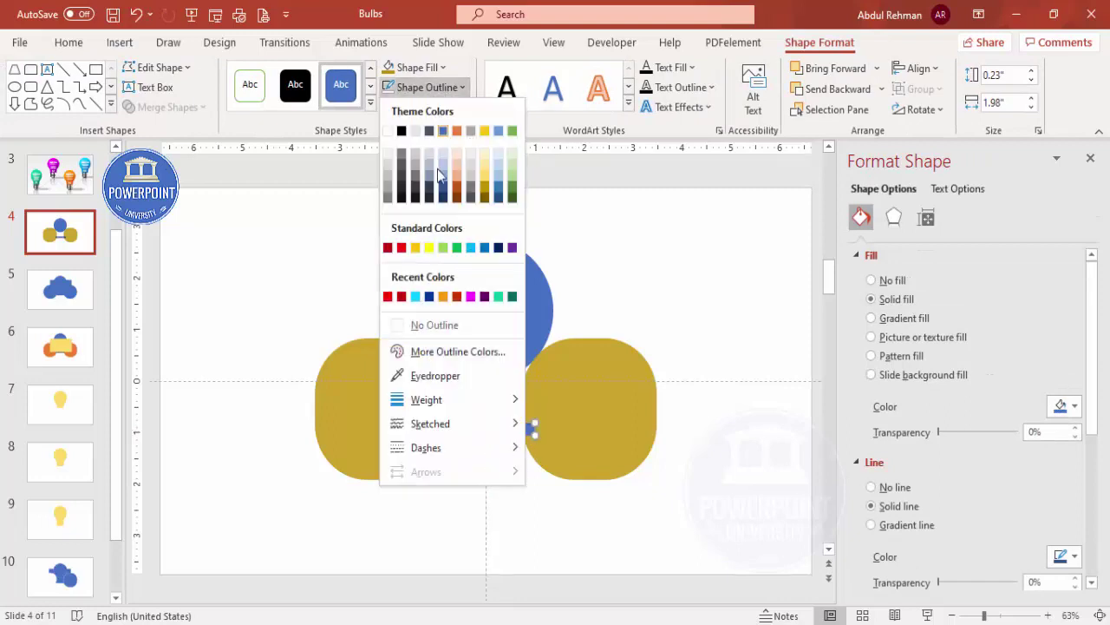
pyautogui.click(453, 323)
pyautogui.click(675, 281)
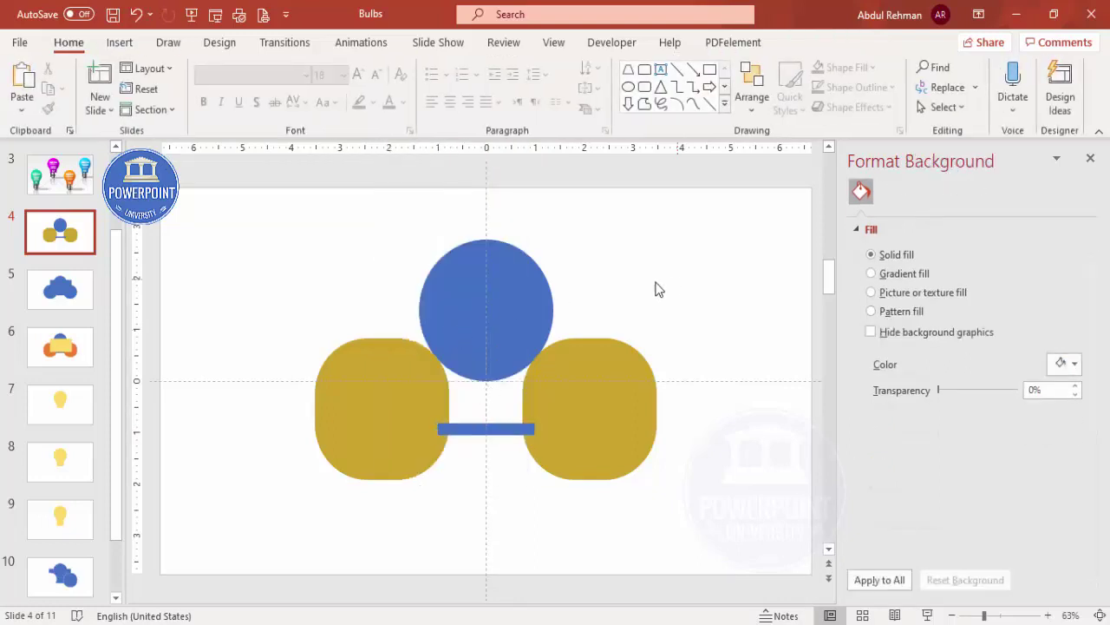
# Step: Draw a 4.78 × 2.63-inch rectangle spanning the circle and gold squares
pyautogui.click(120, 43)
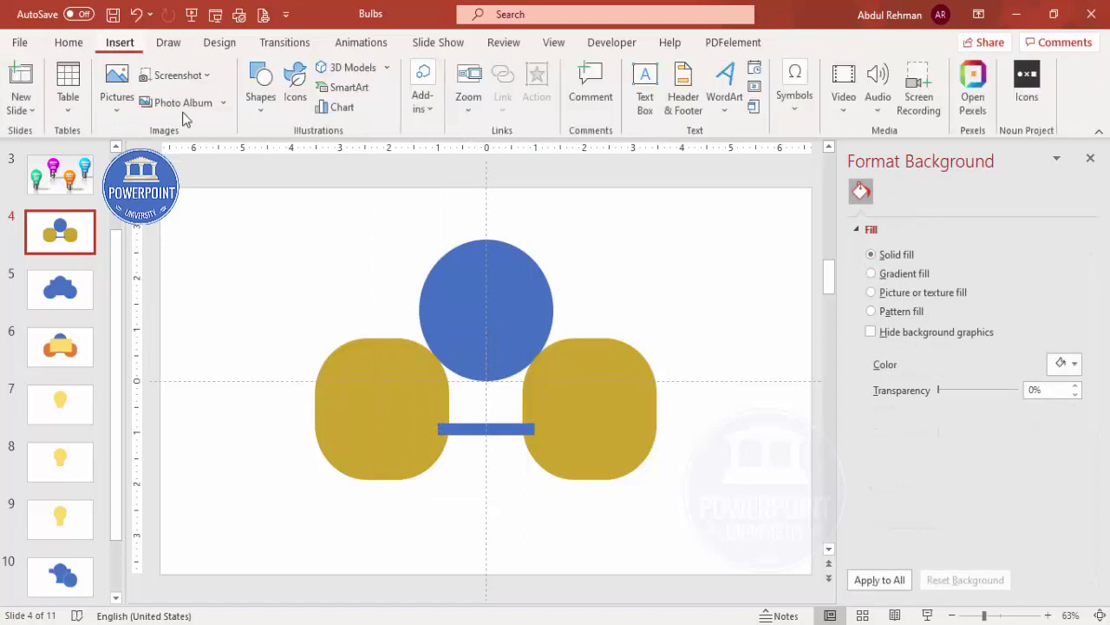
pyautogui.click(258, 100)
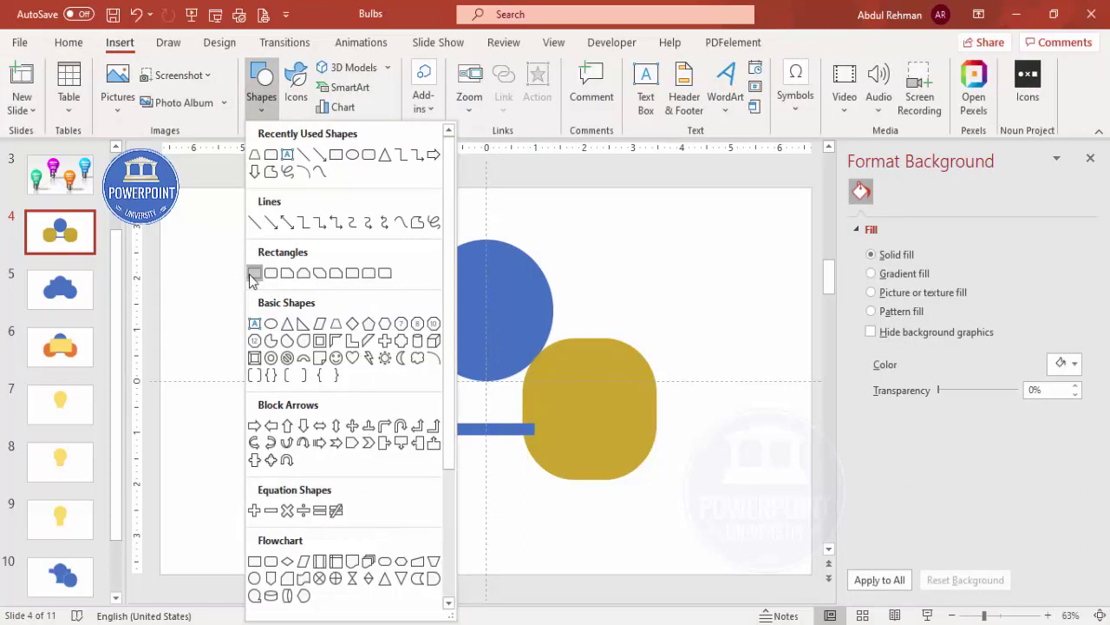
pyautogui.click(254, 273)
pyautogui.moveTo(358, 299)
pyautogui.mouseDown()
pyautogui.moveTo(543, 387)
pyautogui.moveTo(589, 431)
pyautogui.mouseUp()
# Step: Remove the wide rectangle's outline and set its transparency to 41%
pyautogui.click(428, 86)
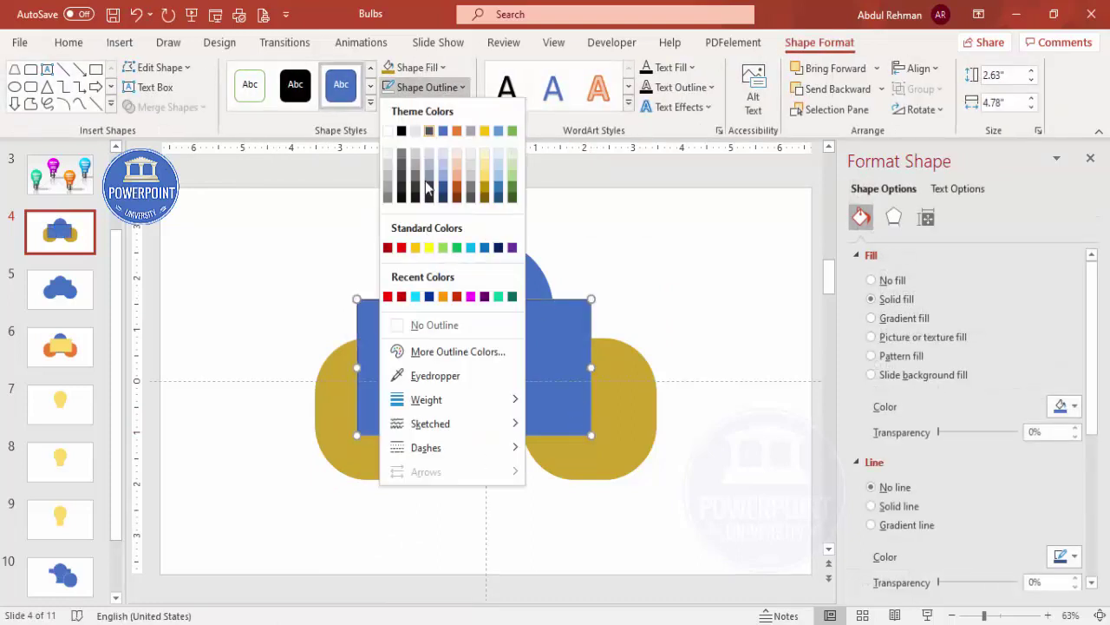
pyautogui.click(444, 326)
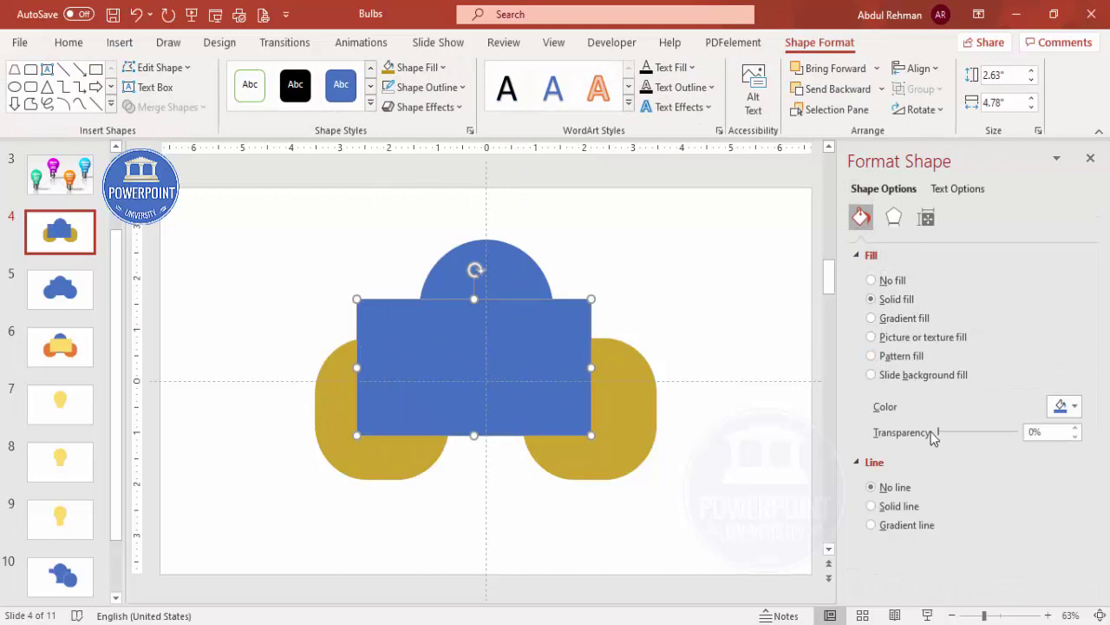
pyautogui.moveTo(937, 436); pyautogui.dragTo(970, 431)
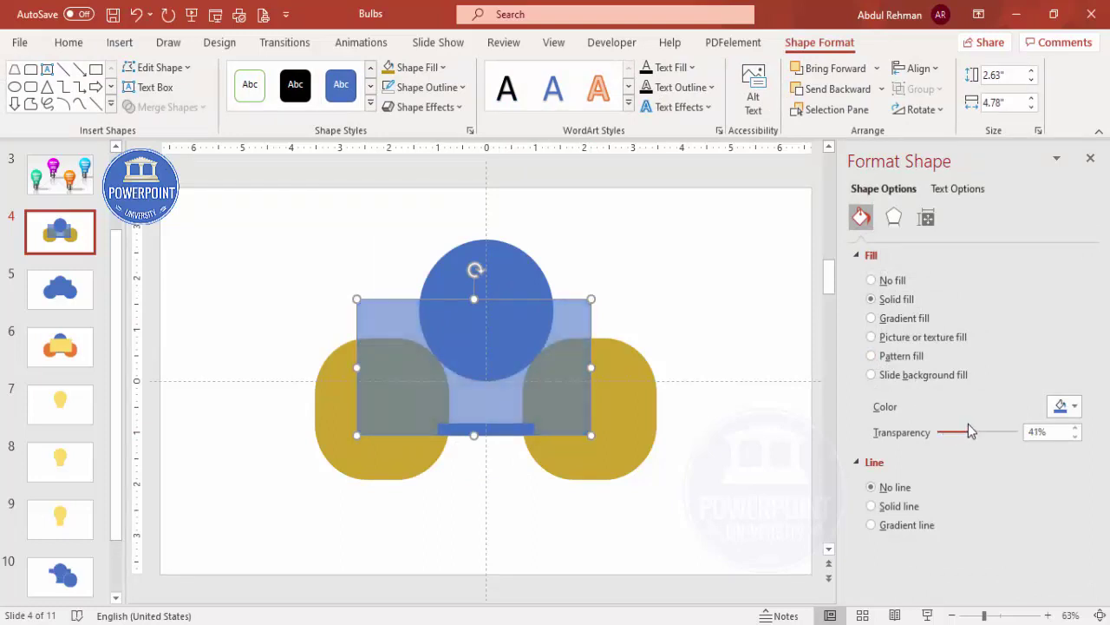
pyautogui.click(716, 278)
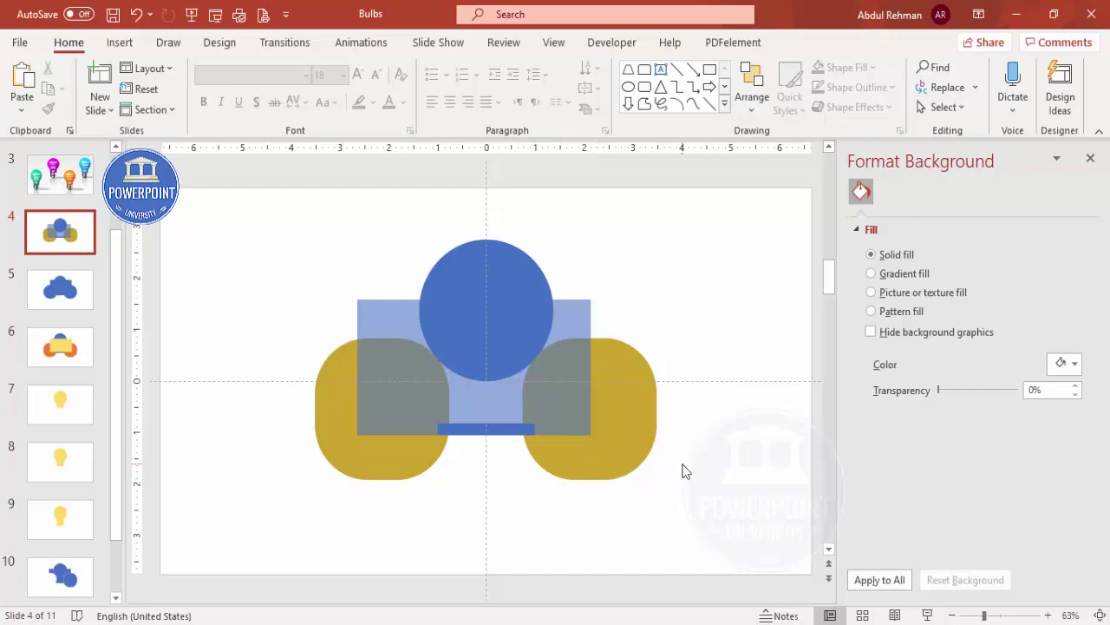
pyautogui.hotkey('ctrl', 'a')
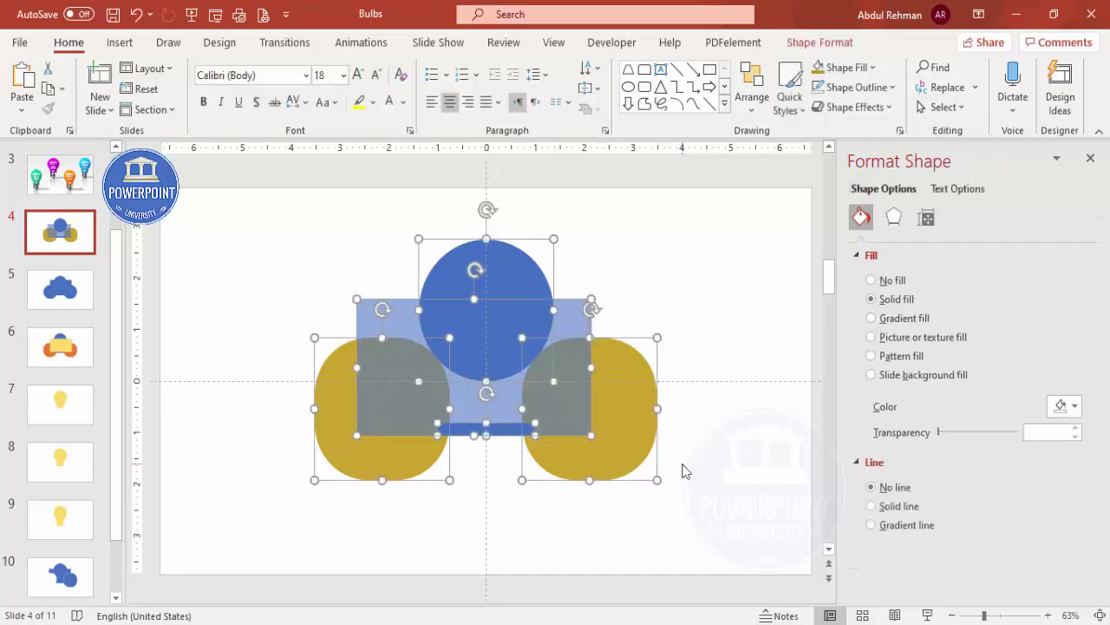
# Step: Split the overlapping shapes into pieces with Merge Shapes > Fragment
pyautogui.click(803, 43)
pyautogui.click(169, 106)
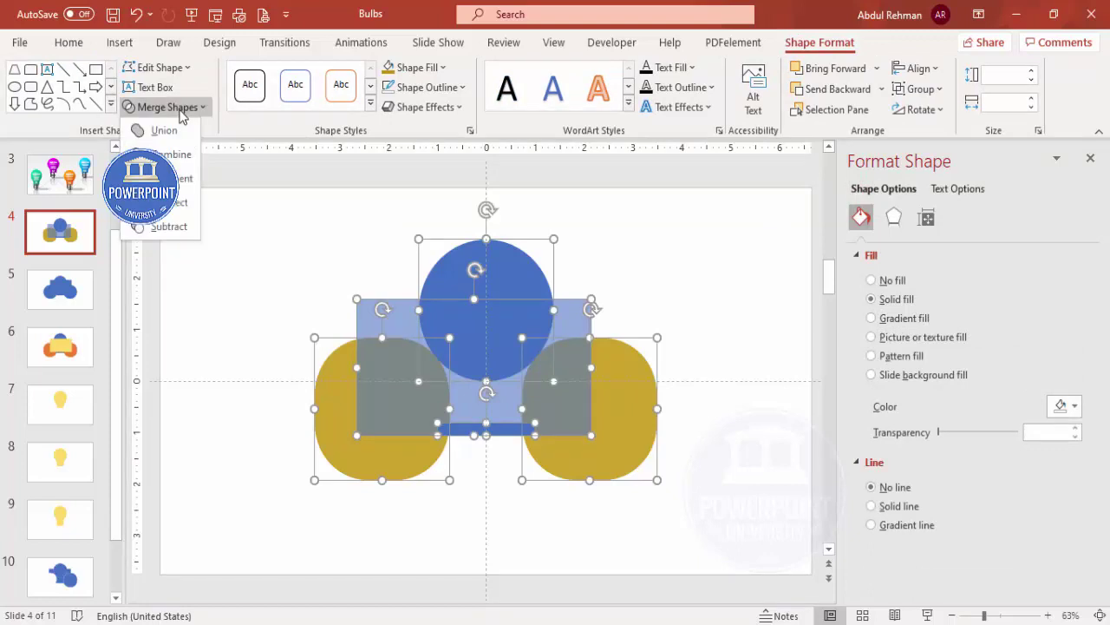
pyautogui.click(180, 184)
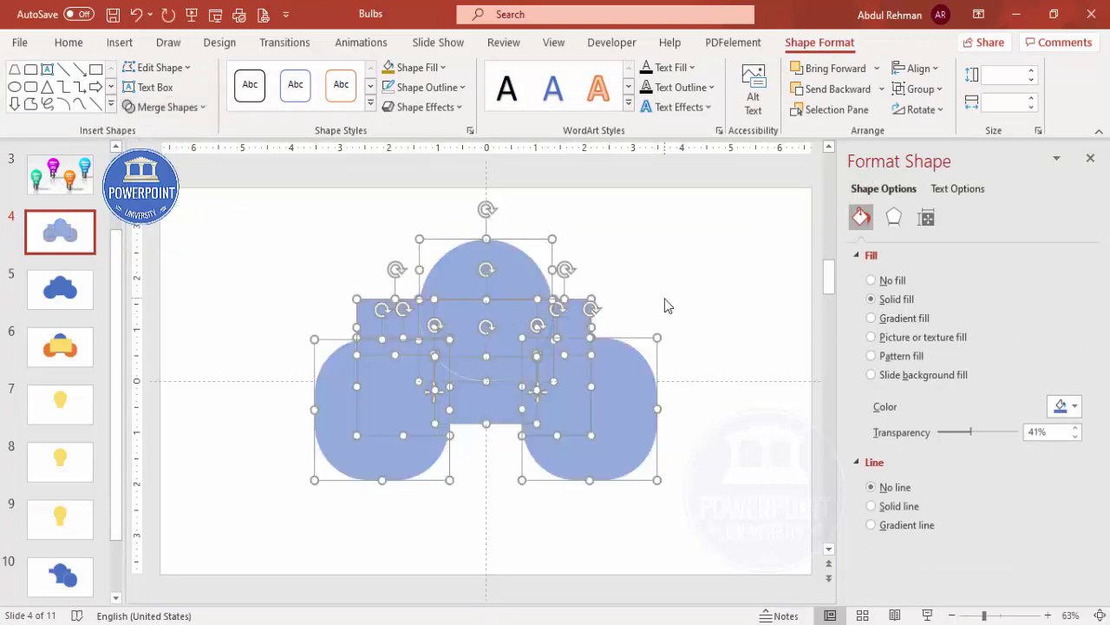
# Step: Delete the six side and corner fragments, then select the remaining circle and neck pieces
pyautogui.click(628, 399)
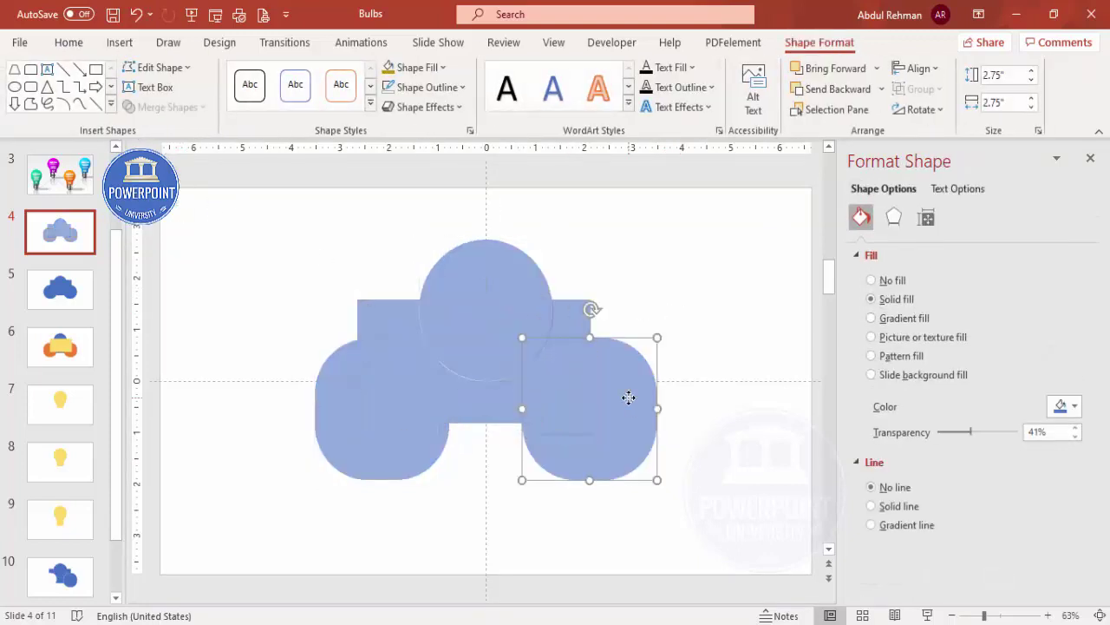
pyautogui.press('Delete')
pyautogui.click(583, 321)
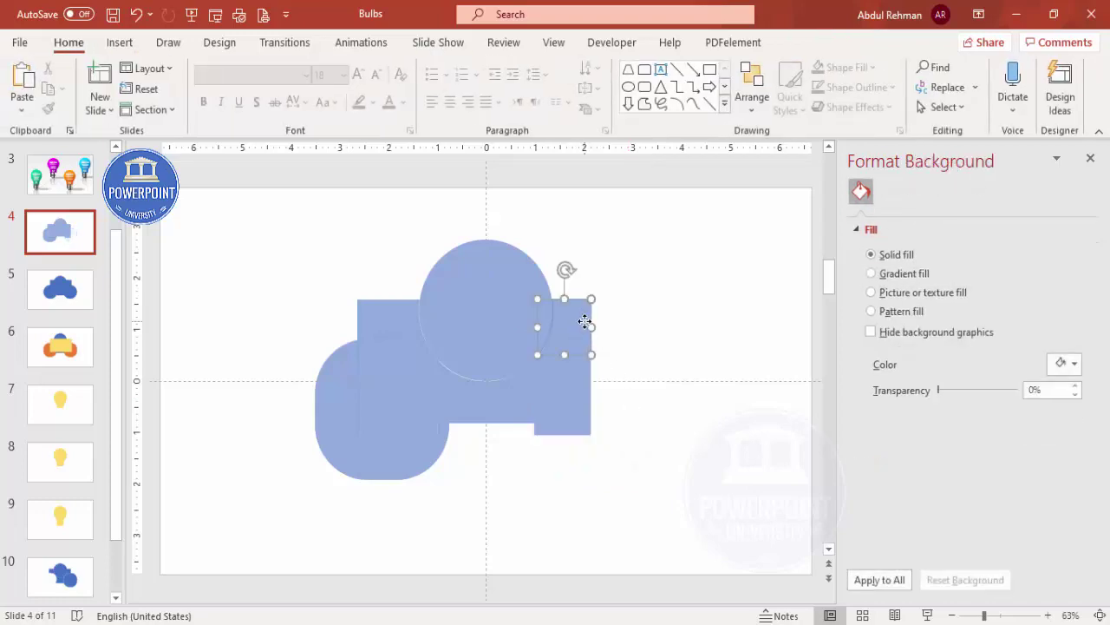
pyautogui.press('Delete')
pyautogui.click(576, 392)
pyautogui.press('Delete')
pyautogui.click(375, 313)
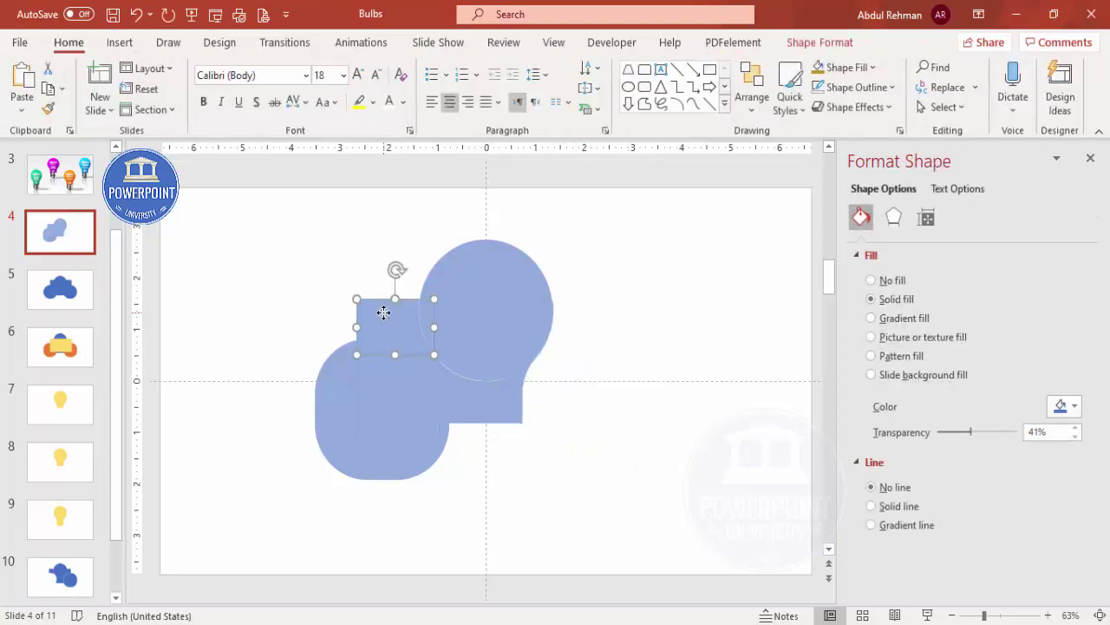
pyautogui.press('Delete')
pyautogui.click(399, 397)
pyautogui.press('Delete')
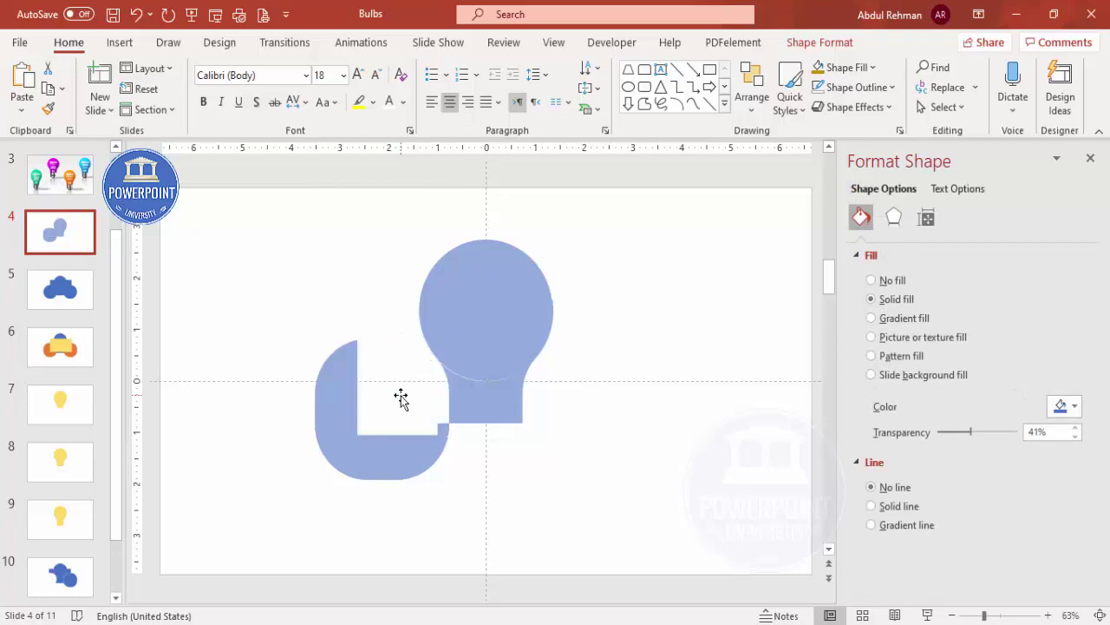
pyautogui.click(431, 435)
pyautogui.press('Delete')
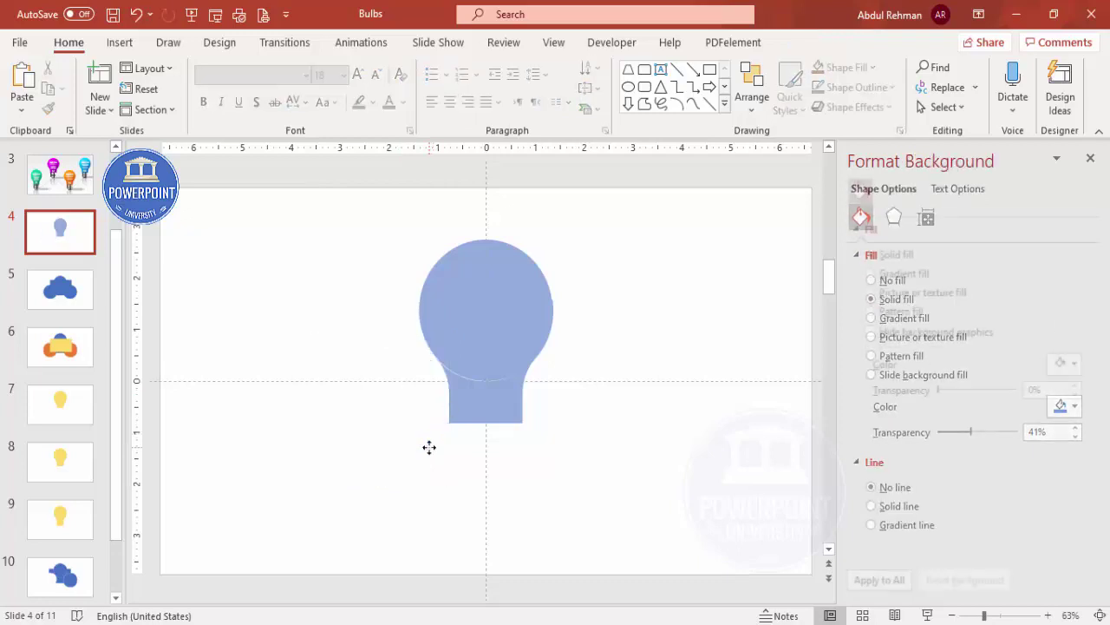
pyautogui.moveTo(371, 223); pyautogui.dragTo(629, 502)
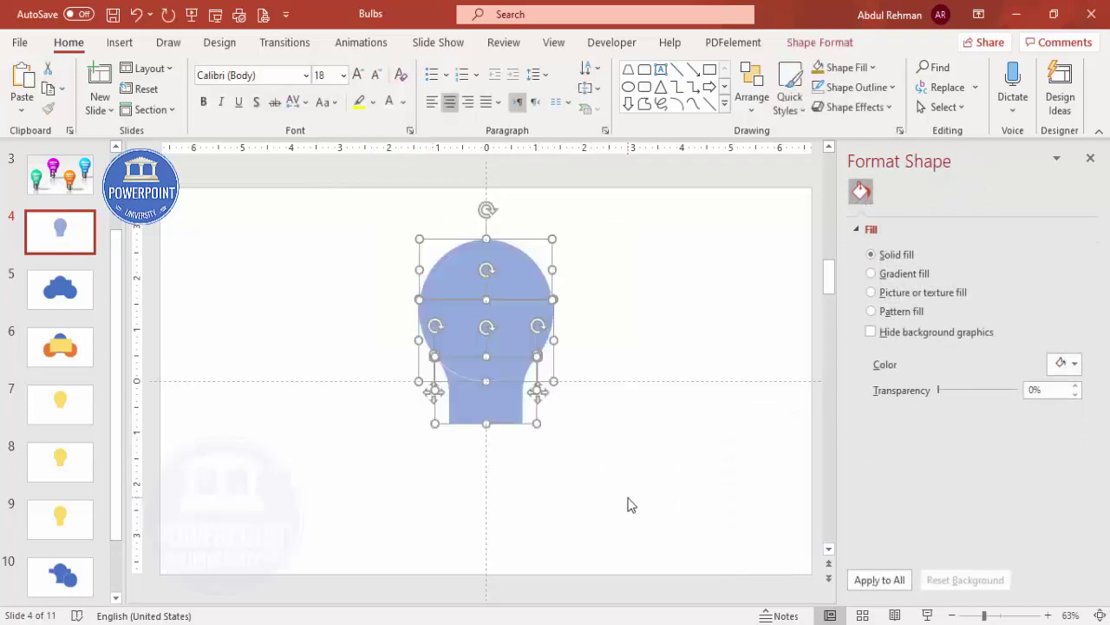
# Step: Union the pieces into one 3.57 × 2.75-inch bulb at 0% transparency
pyautogui.click(815, 44)
pyautogui.click(166, 106)
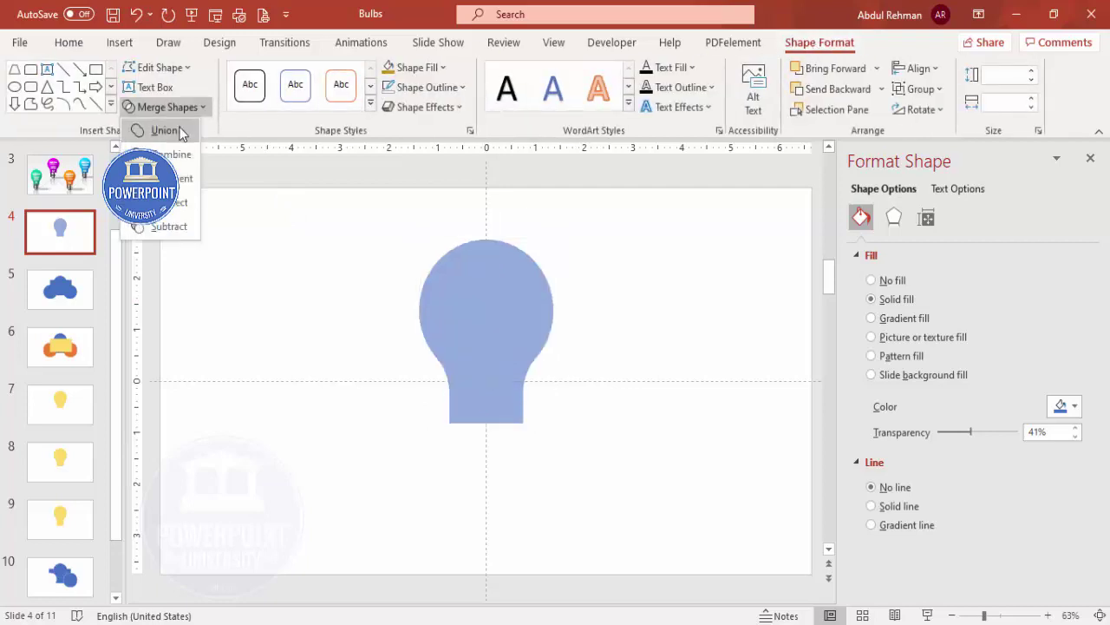
pyautogui.click(164, 130)
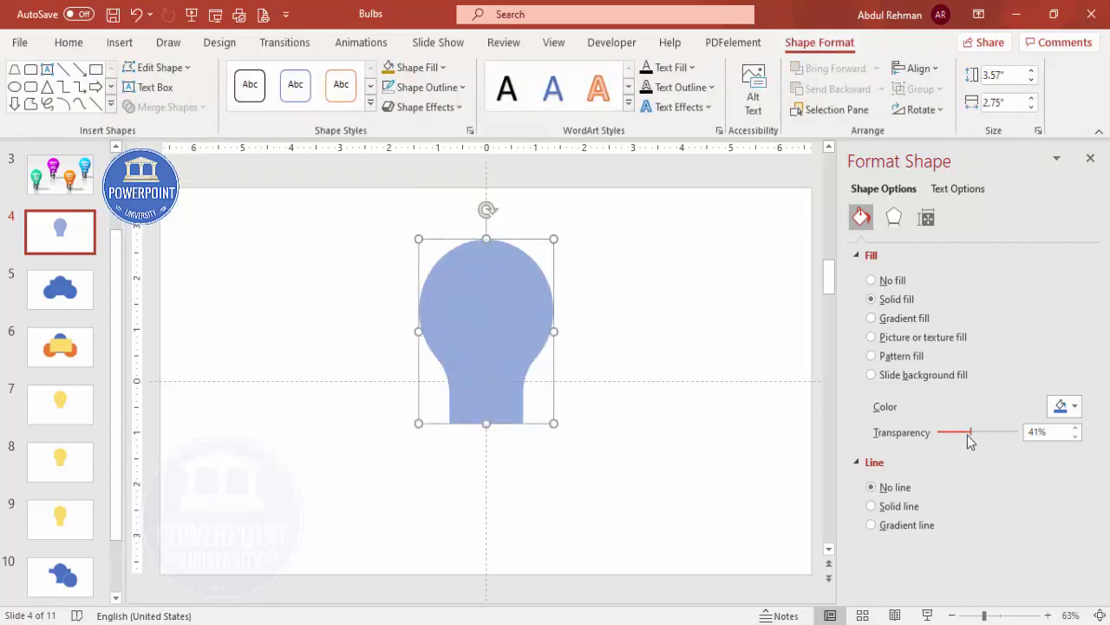
pyautogui.moveTo(968, 435); pyautogui.dragTo(933, 440)
pyautogui.click(678, 346)
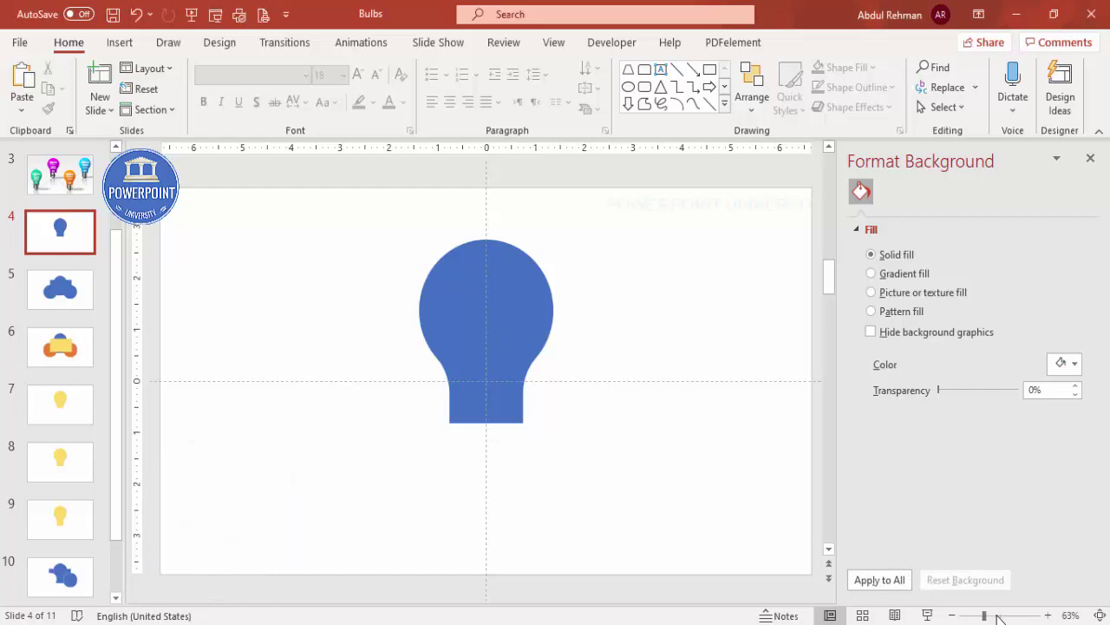
# Step: Draw a top-corners-rounded rectangle just below the bulb
pyautogui.moveTo(999, 614); pyautogui.dragTo(1009, 615)
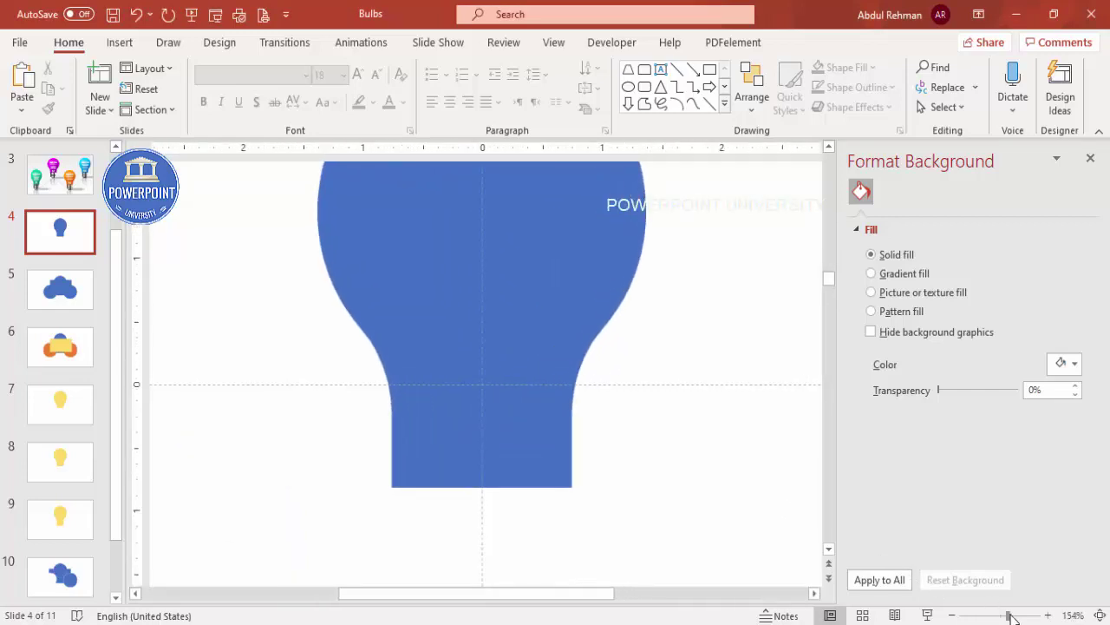
pyautogui.scroll(-1, 581, 431)
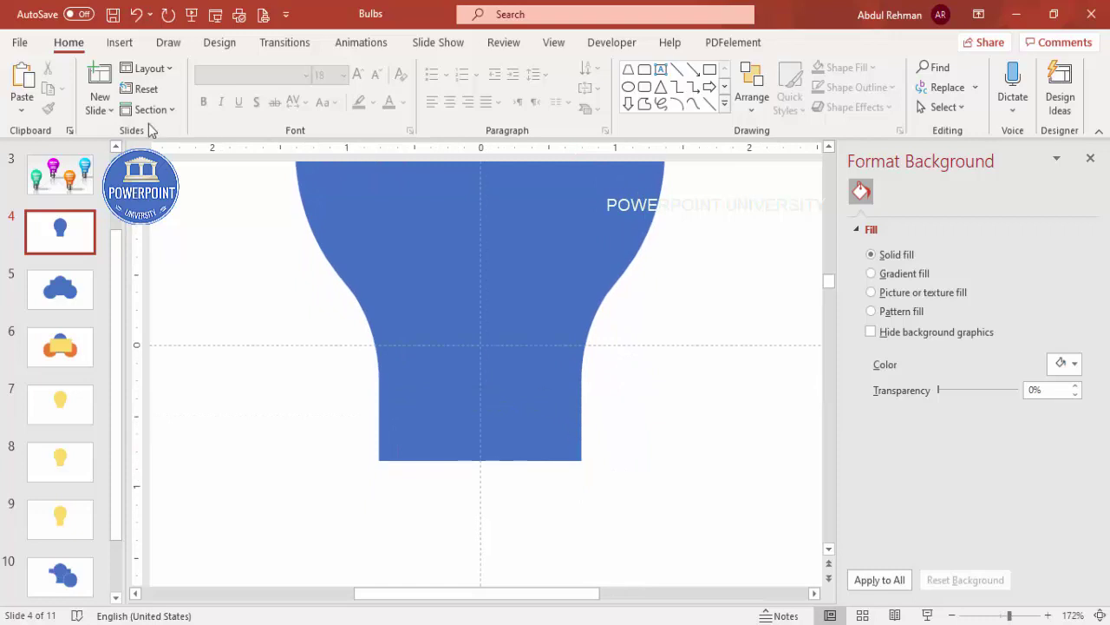
pyautogui.click(123, 42)
pyautogui.click(259, 97)
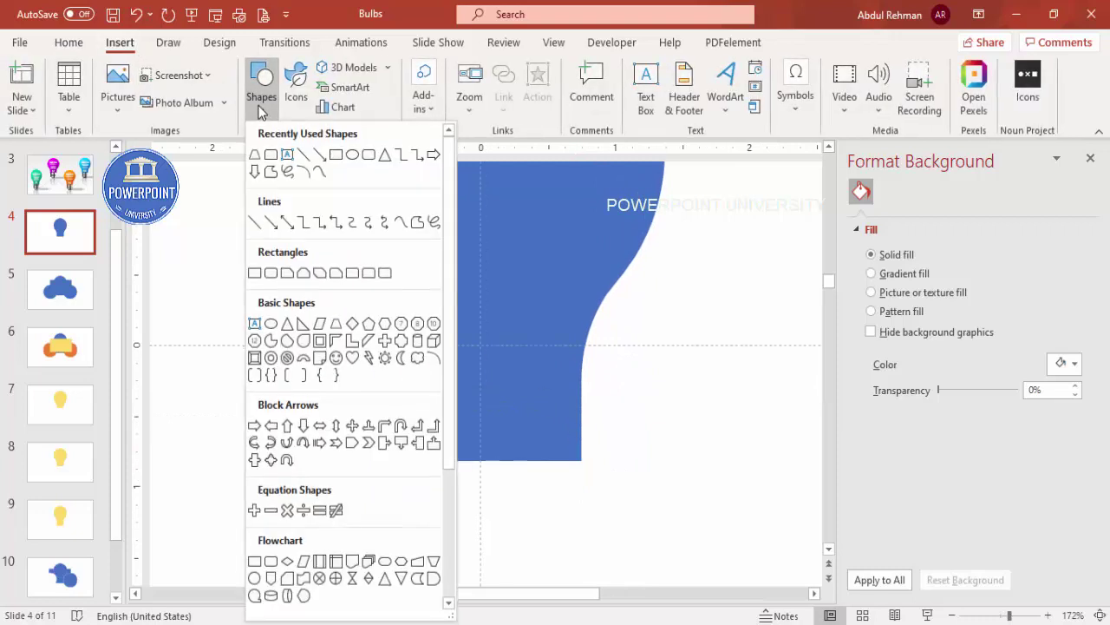
pyautogui.click(368, 274)
pyautogui.moveTo(416, 469)
pyautogui.mouseDown()
pyautogui.moveTo(540, 486)
pyautogui.moveTo(575, 478)
pyautogui.moveTo(480, 519)
pyautogui.mouseUp()
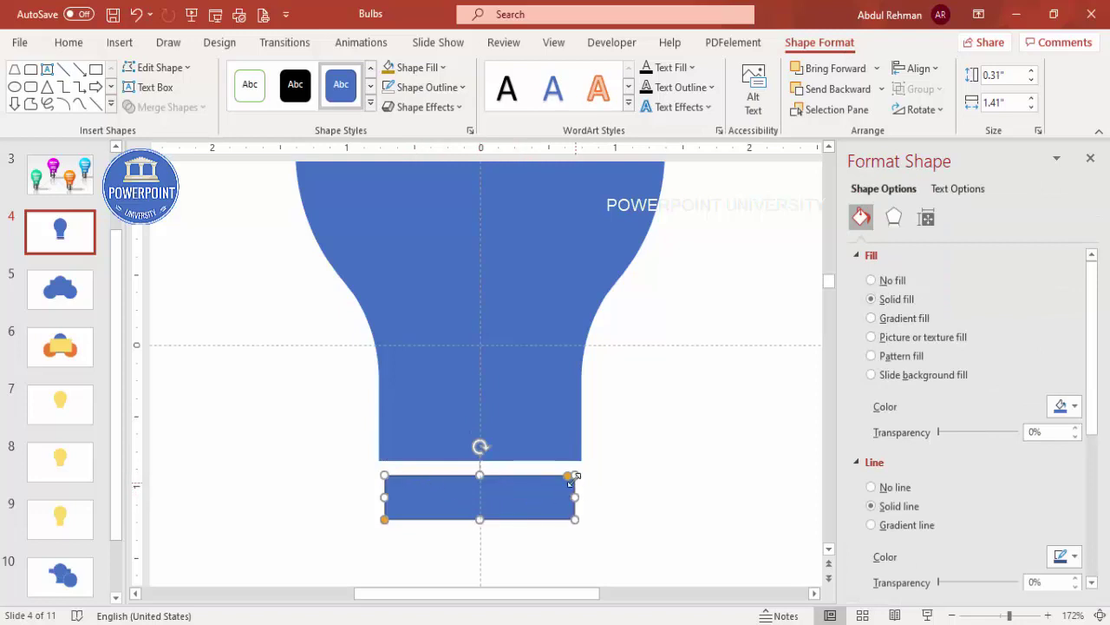
# Step: Adjust its rounding, resize it to 0.18 × 1.4 inches, and butt it against the neck
pyautogui.moveTo(569, 478); pyautogui.dragTo(580, 479)
pyautogui.moveTo(385, 521); pyautogui.dragTo(401, 521)
pyautogui.moveTo(480, 475); pyautogui.dragTo(573, 473)
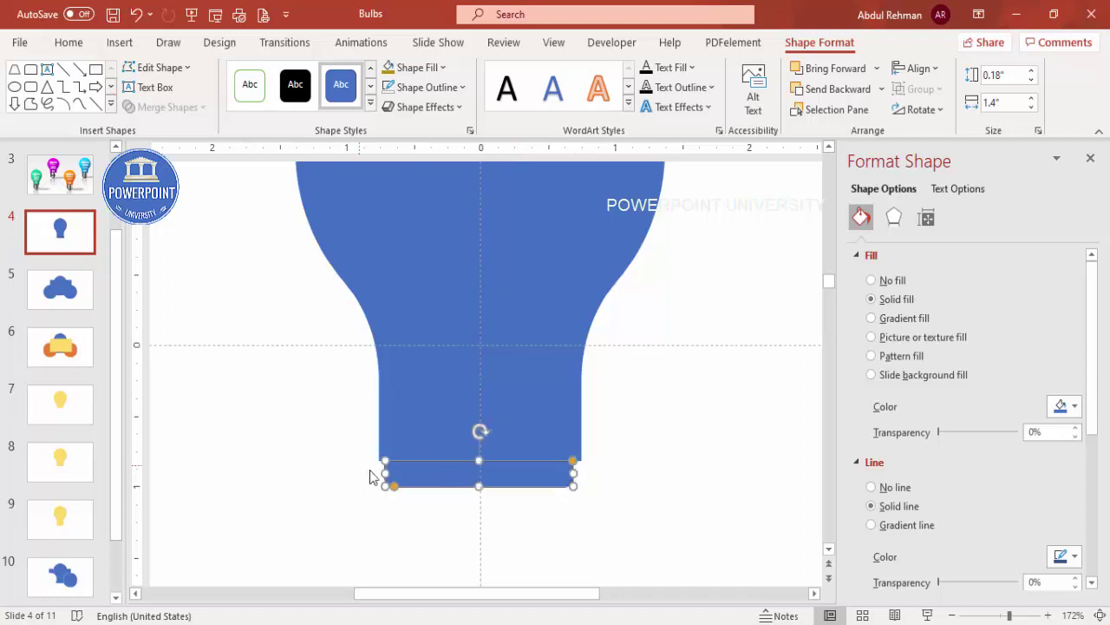
pyautogui.moveTo(463, 488); pyautogui.dragTo(514, 481)
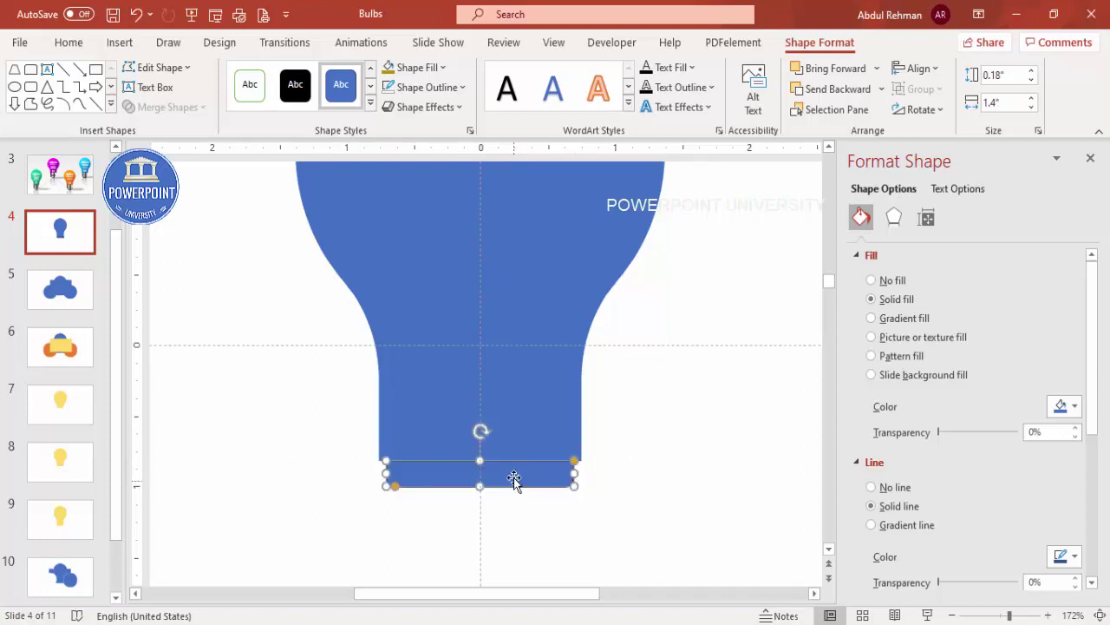
pyautogui.click(438, 87)
# Step: Remove the bar's outline and fill it grey
pyautogui.click(433, 324)
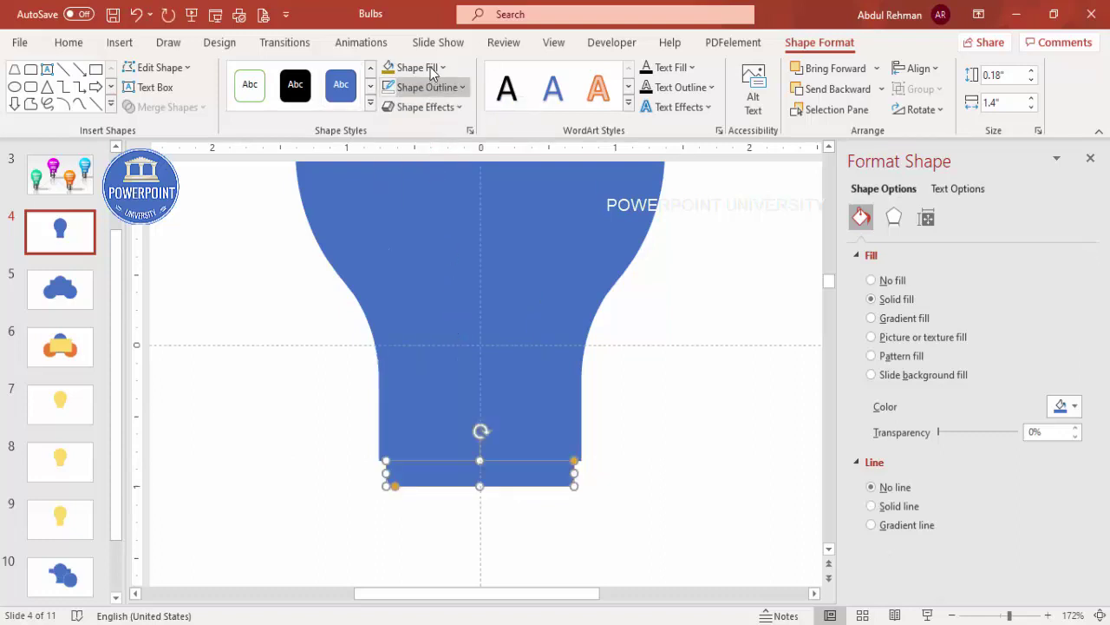
pyautogui.click(414, 68)
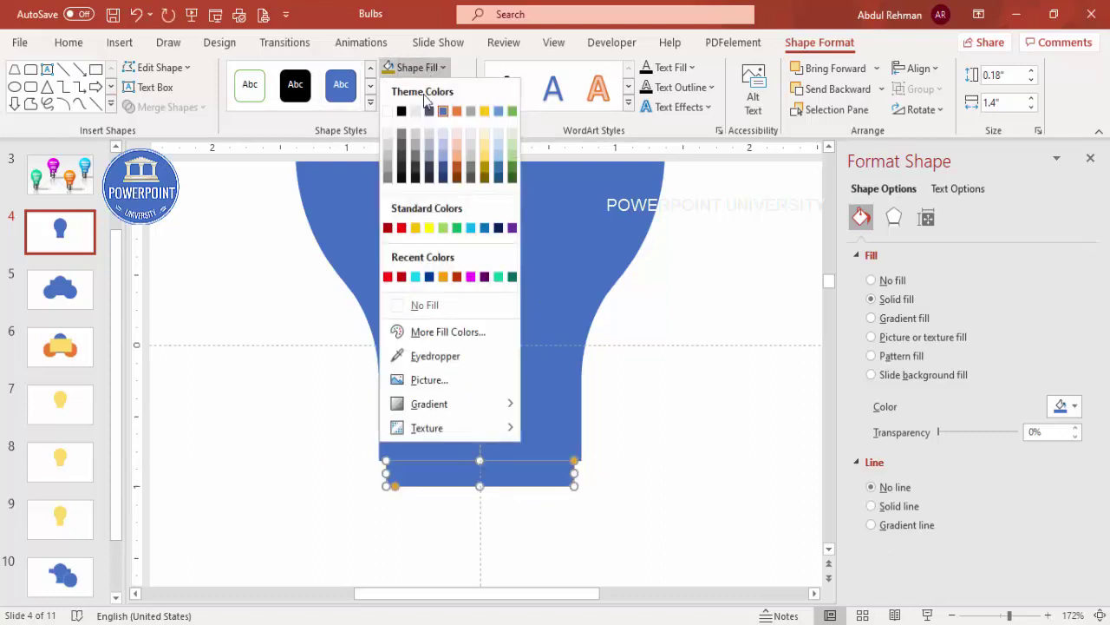
pyautogui.click(388, 170)
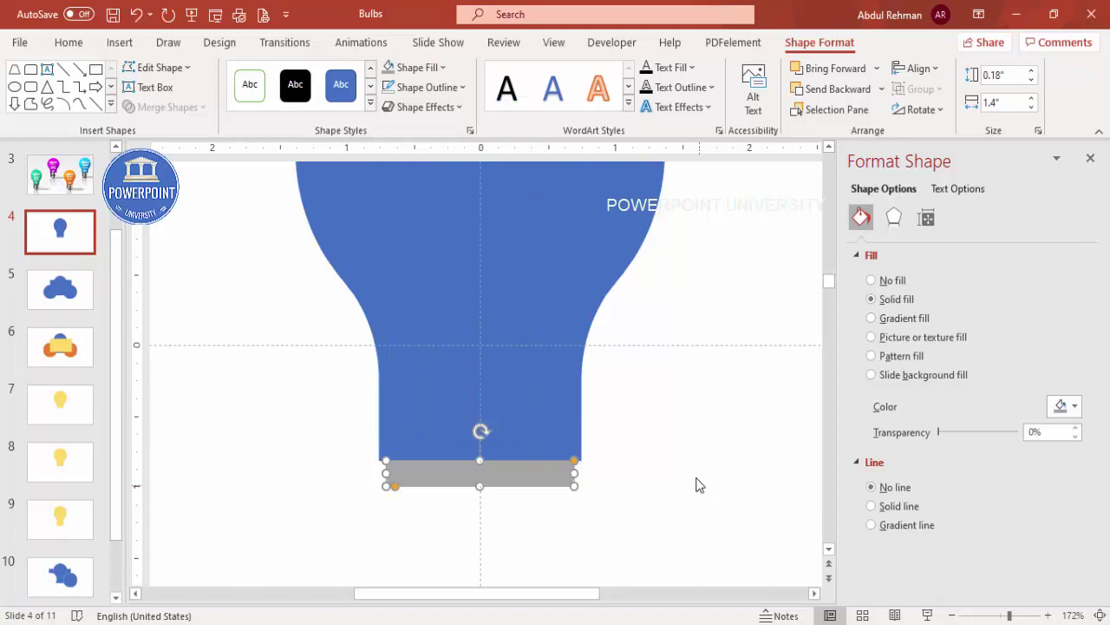
# Step: Stack three aligned copies of the grey bar below it to form the screw base
pyautogui.scroll(-2, 699, 484)
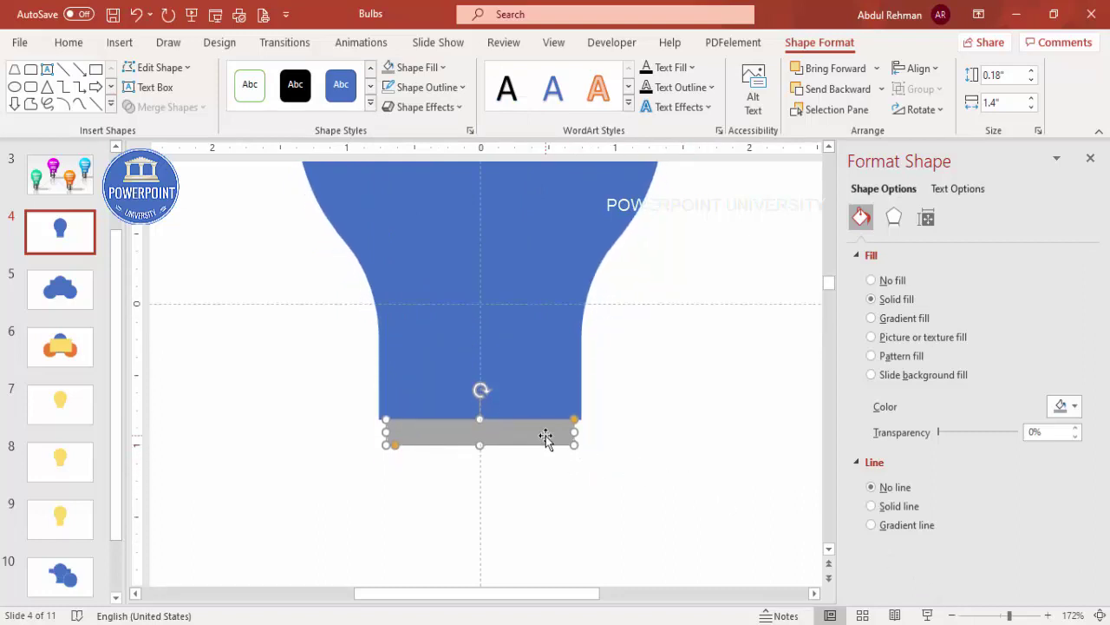
pyautogui.scroll(-1, 545, 438)
pyautogui.moveTo(487, 411); pyautogui.dragTo(508, 458)
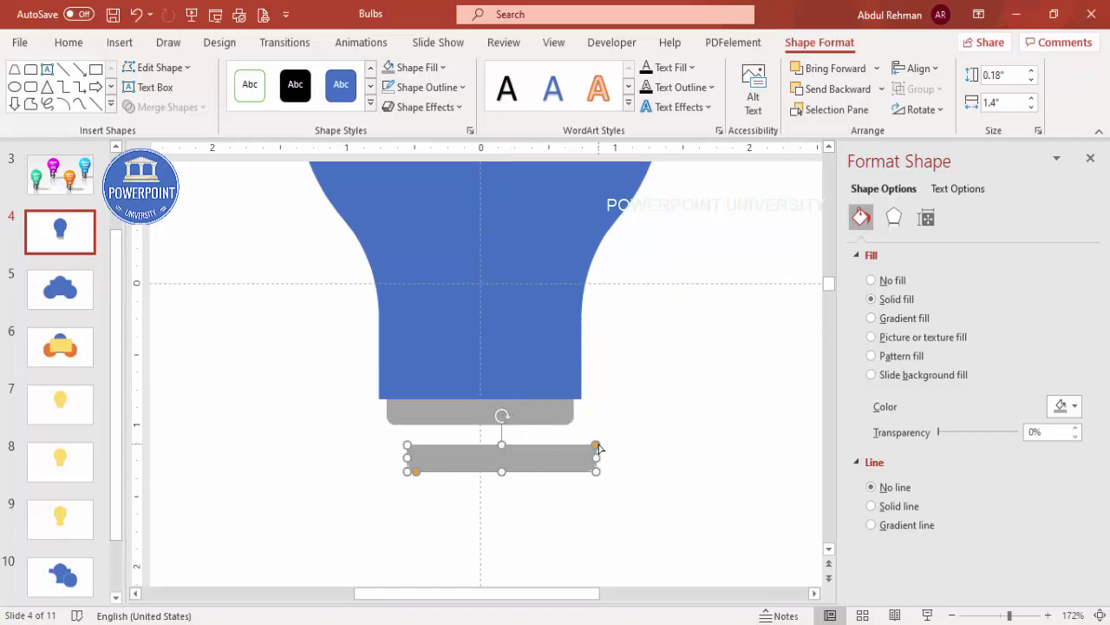
pyautogui.moveTo(595, 446); pyautogui.dragTo(594, 449)
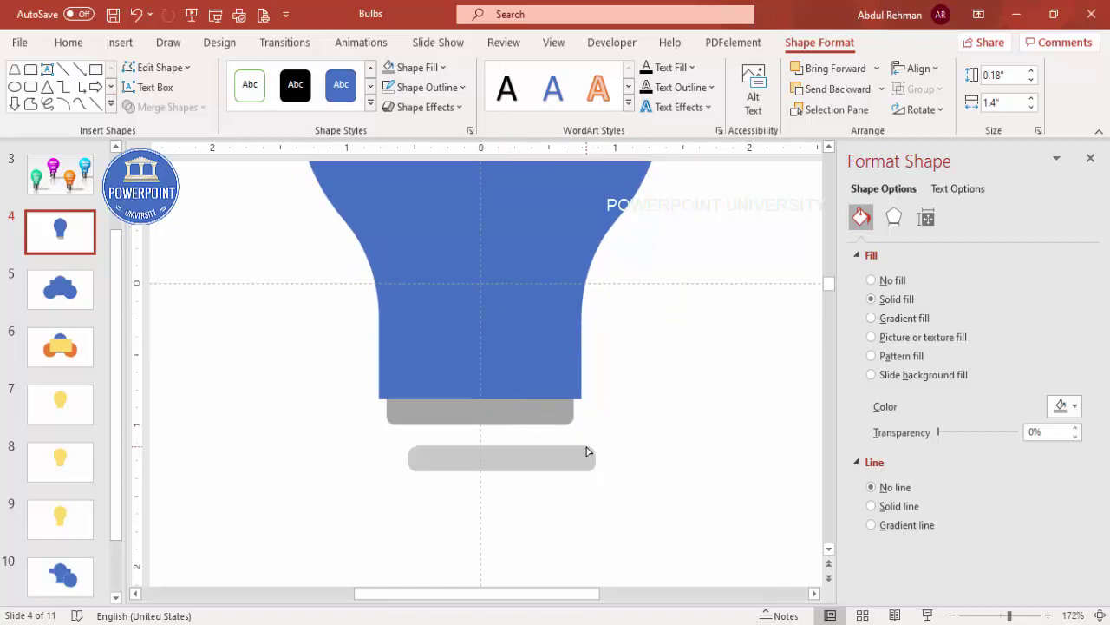
pyautogui.moveTo(587, 451); pyautogui.dragTo(515, 478)
pyautogui.click(478, 452)
pyautogui.click(514, 477)
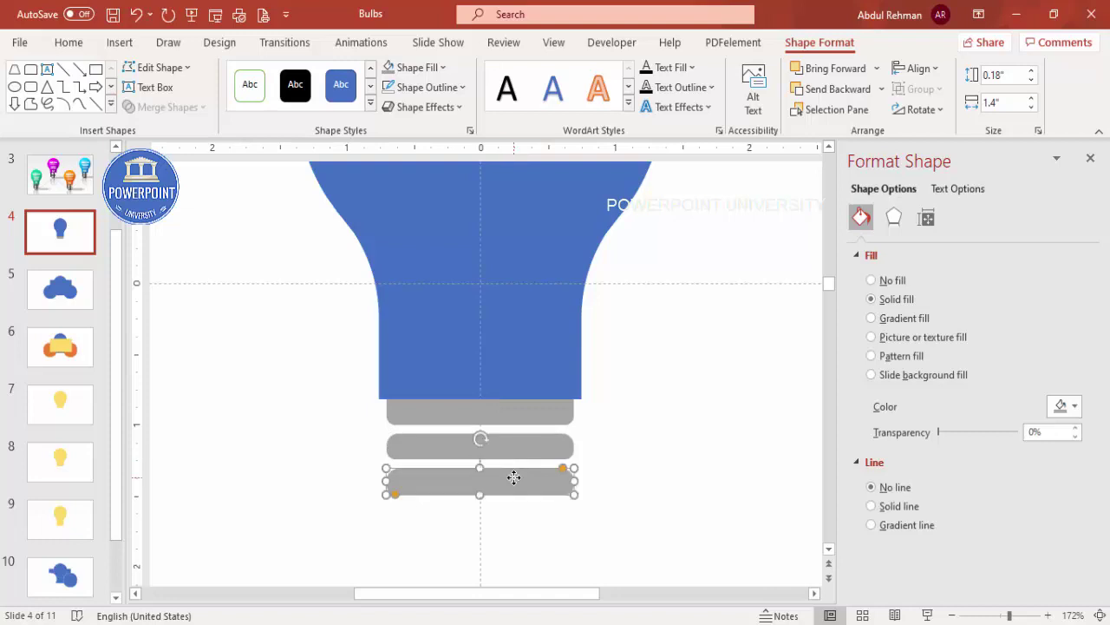
pyautogui.hotkey('ctrl', 'd')
pyautogui.click(616, 493)
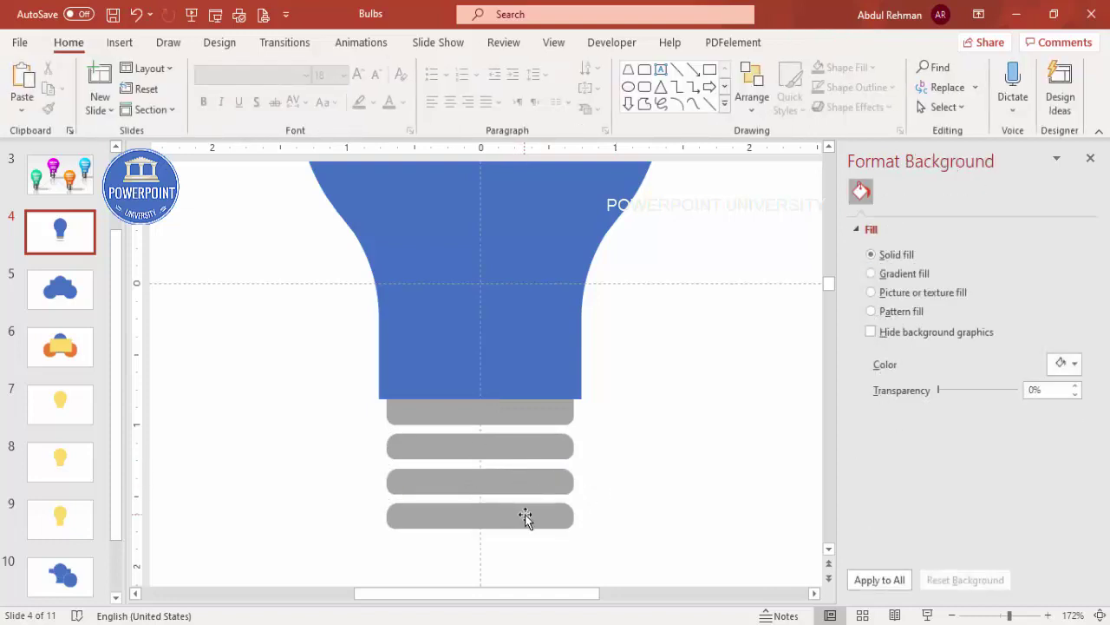
pyautogui.scroll(-2, 573, 518)
# Step: Draw a trapezoid below the lowest grey band and flip it vertically
pyautogui.click(120, 42)
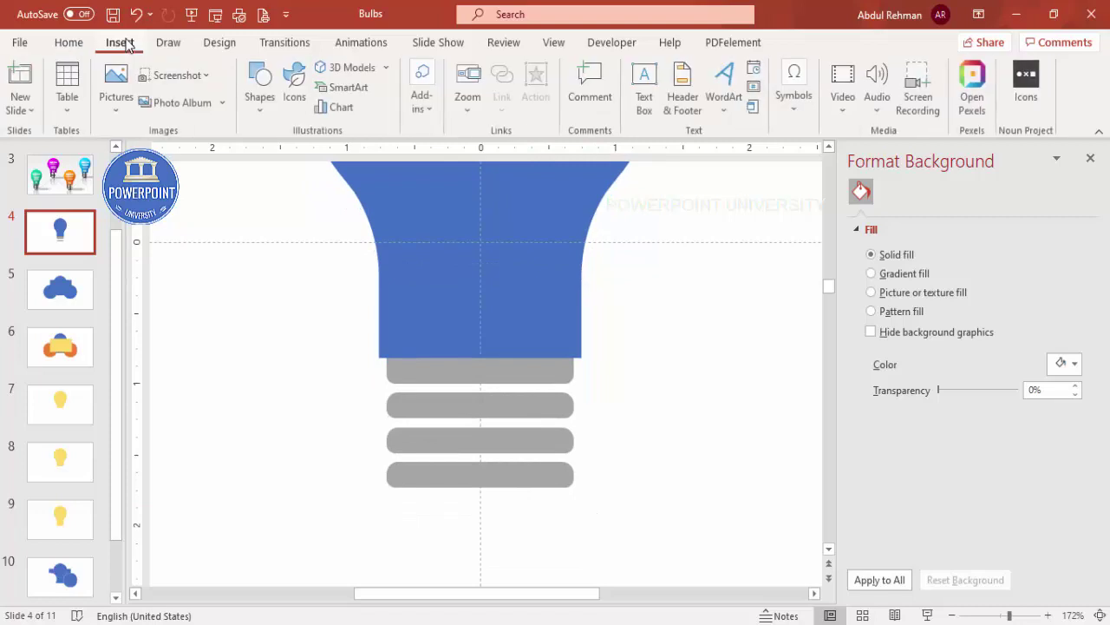
pyautogui.click(258, 96)
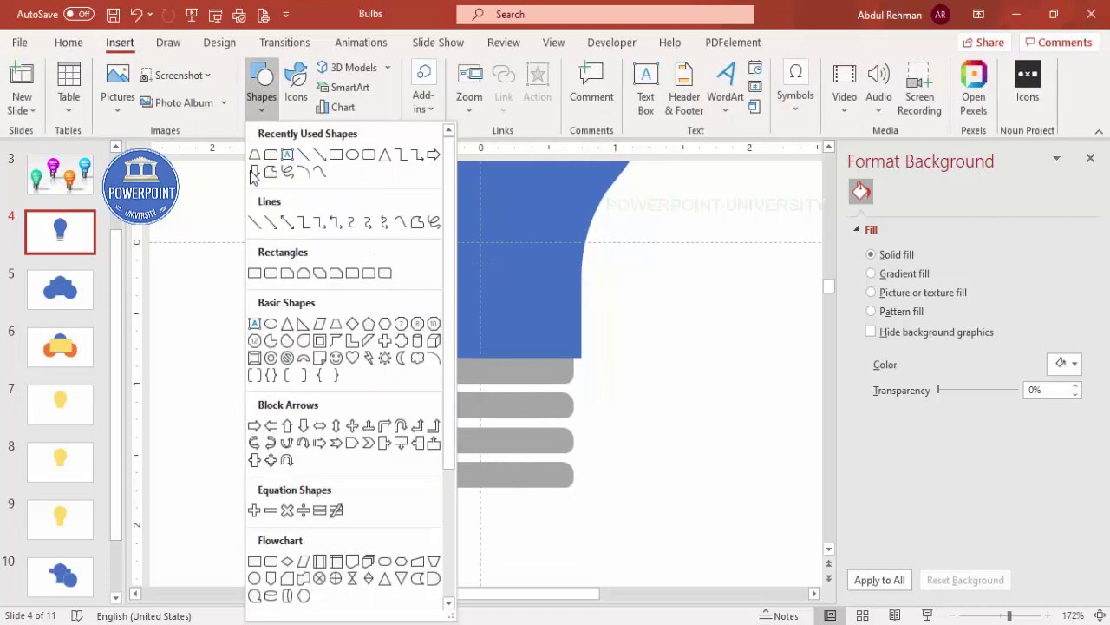
pyautogui.click(337, 324)
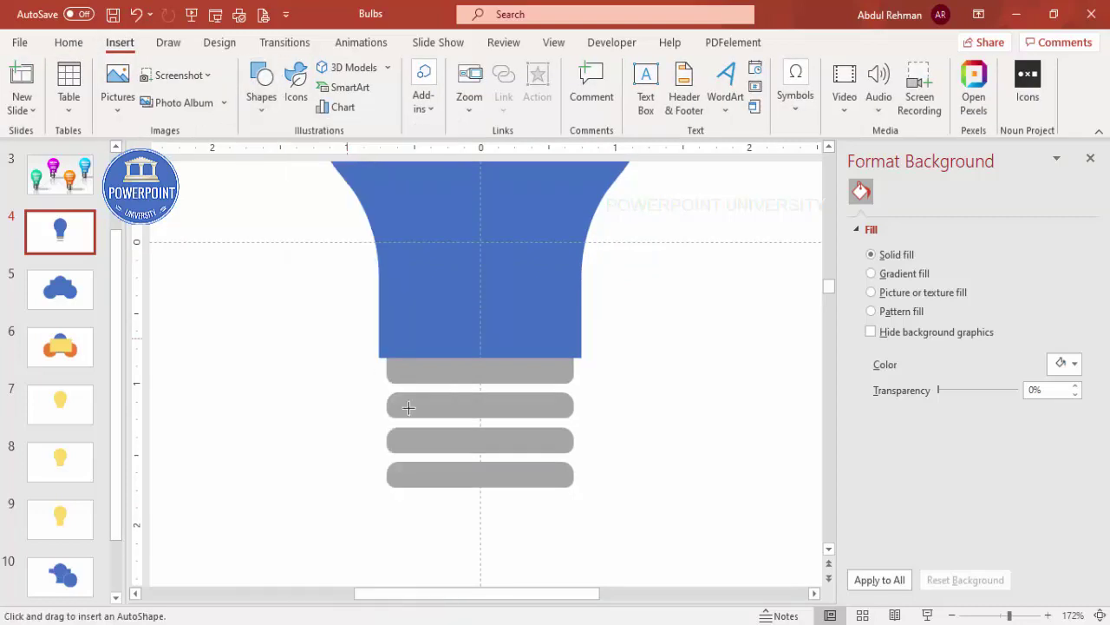
pyautogui.moveTo(504, 540); pyautogui.dragTo(574, 540)
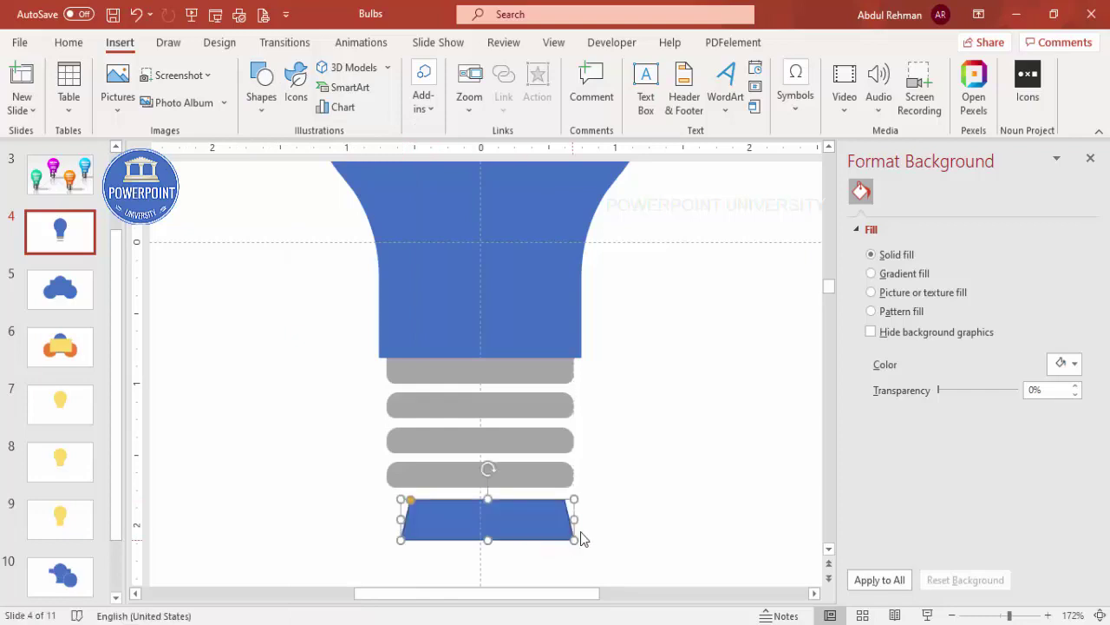
pyautogui.click(921, 109)
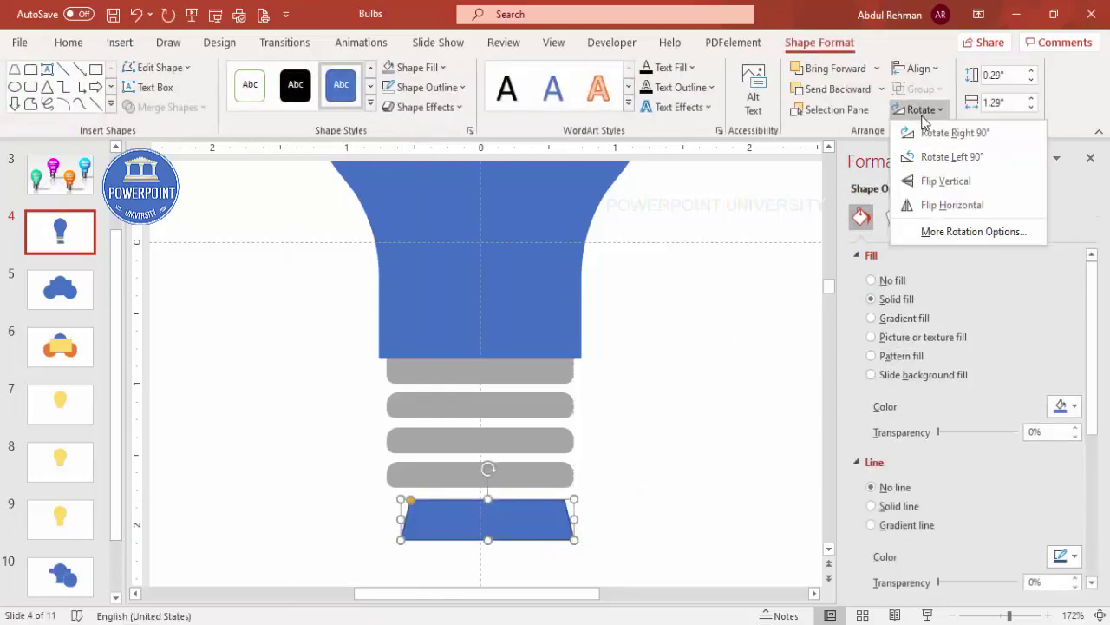
pyautogui.click(975, 181)
# Step: Narrow the trapezoid's bottom, make it grey without outline, and centre it under the bands
pyautogui.moveTo(417, 542); pyautogui.dragTo(427, 540)
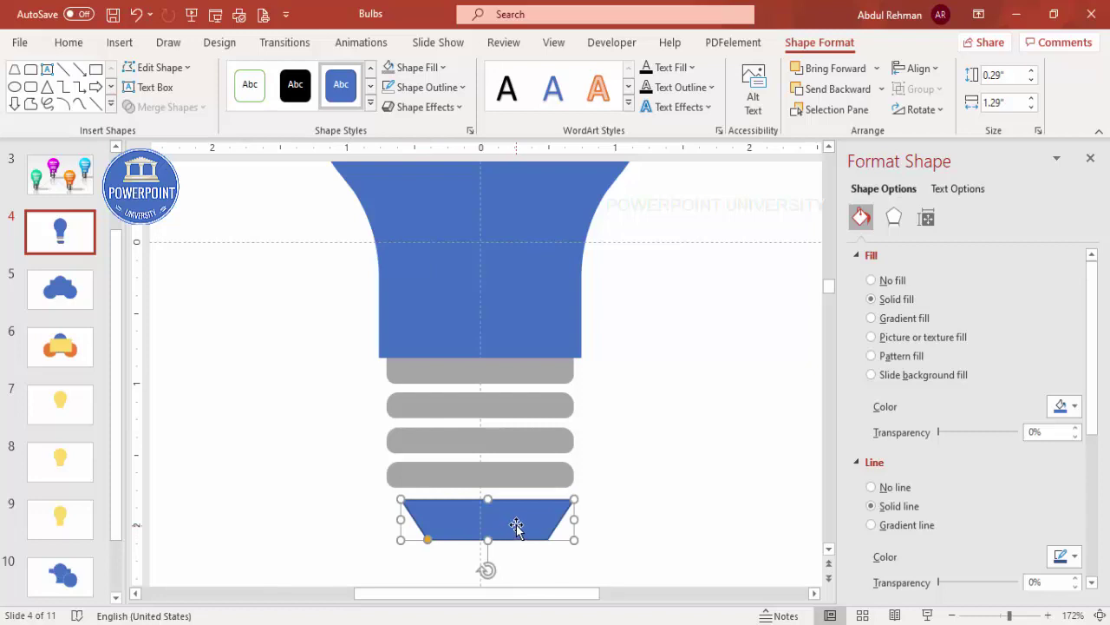
pyautogui.click(458, 84)
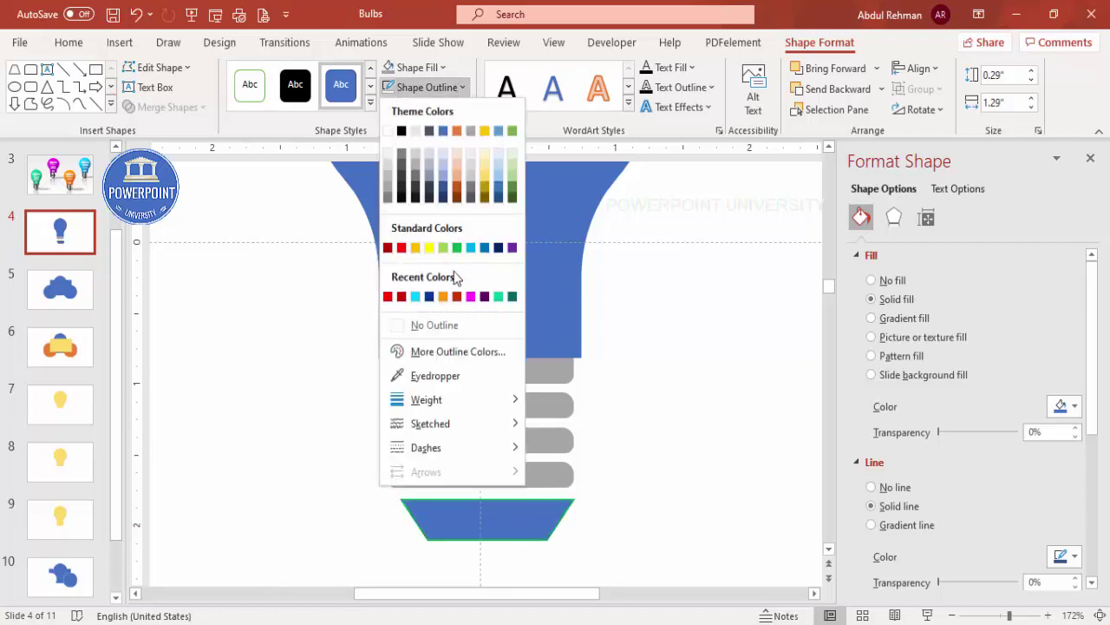
pyautogui.click(446, 320)
pyautogui.click(389, 68)
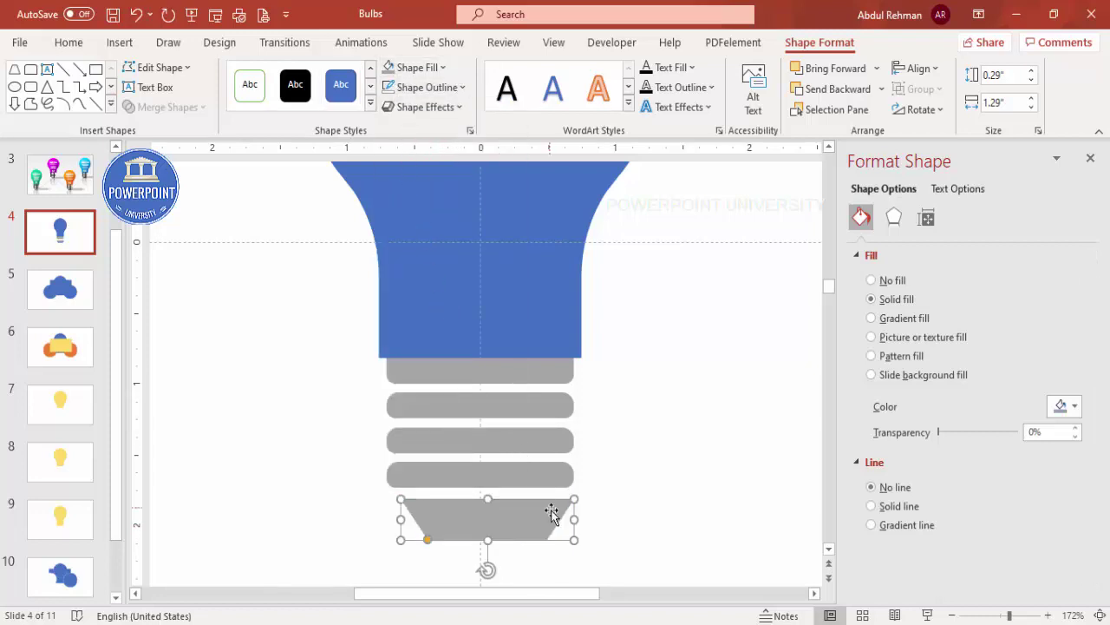
pyautogui.moveTo(568, 520); pyautogui.dragTo(530, 518)
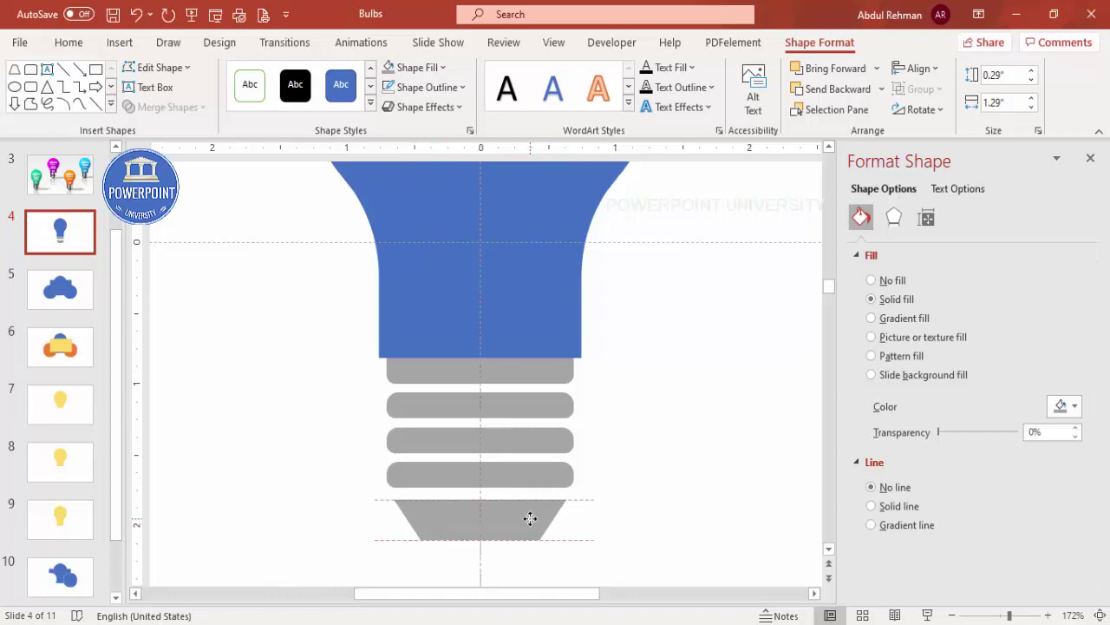
pyautogui.moveTo(530, 518); pyautogui.dragTo(530, 517)
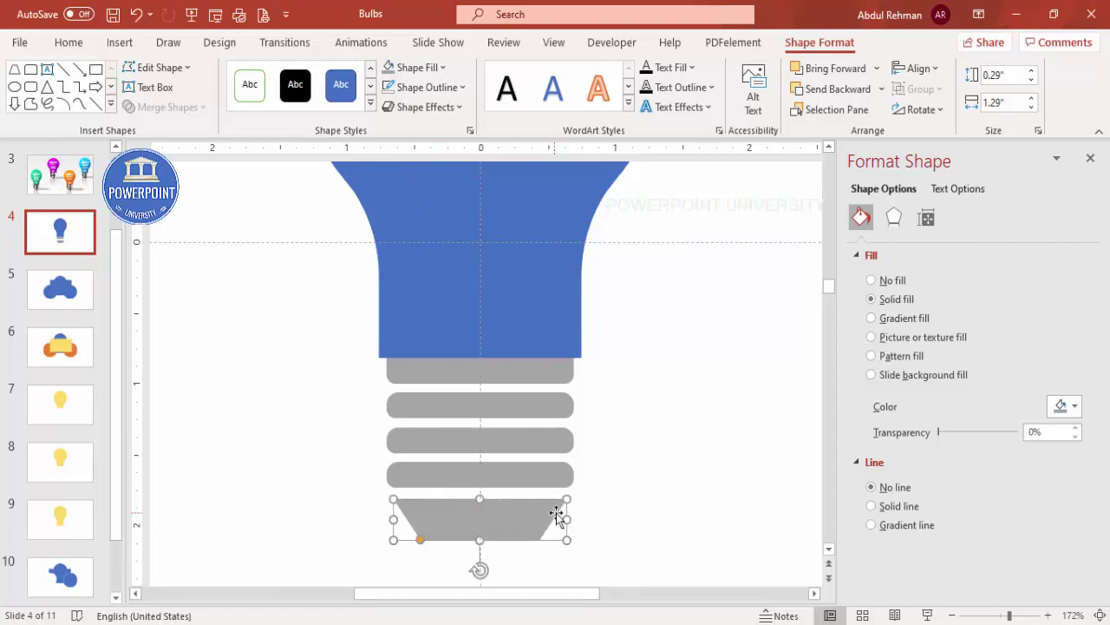
pyautogui.click(619, 491)
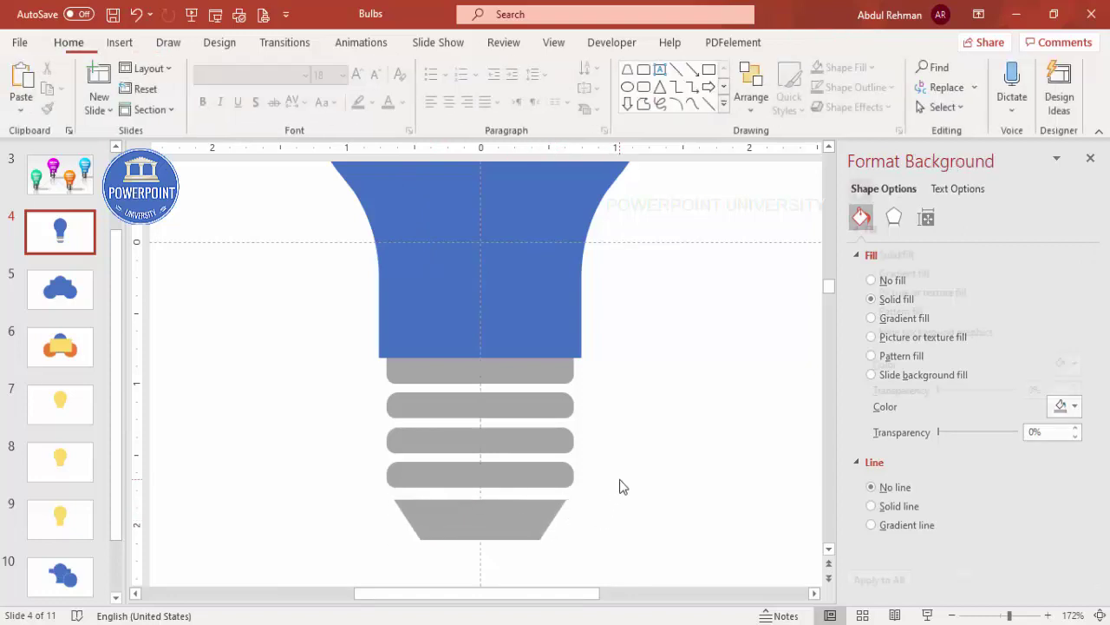
pyautogui.click(131, 48)
# Step: Draw a thin dark grey rectangle with no outline over the second grey band and send it behind
pyautogui.click(265, 111)
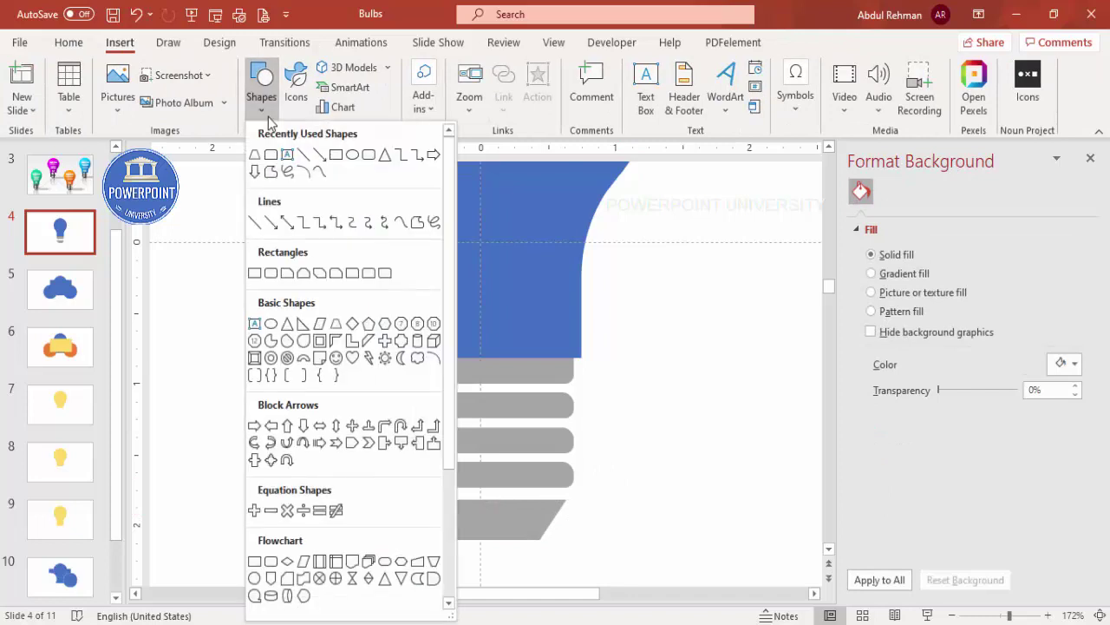
pyautogui.click(254, 274)
pyautogui.moveTo(394, 382); pyautogui.dragTo(513, 389)
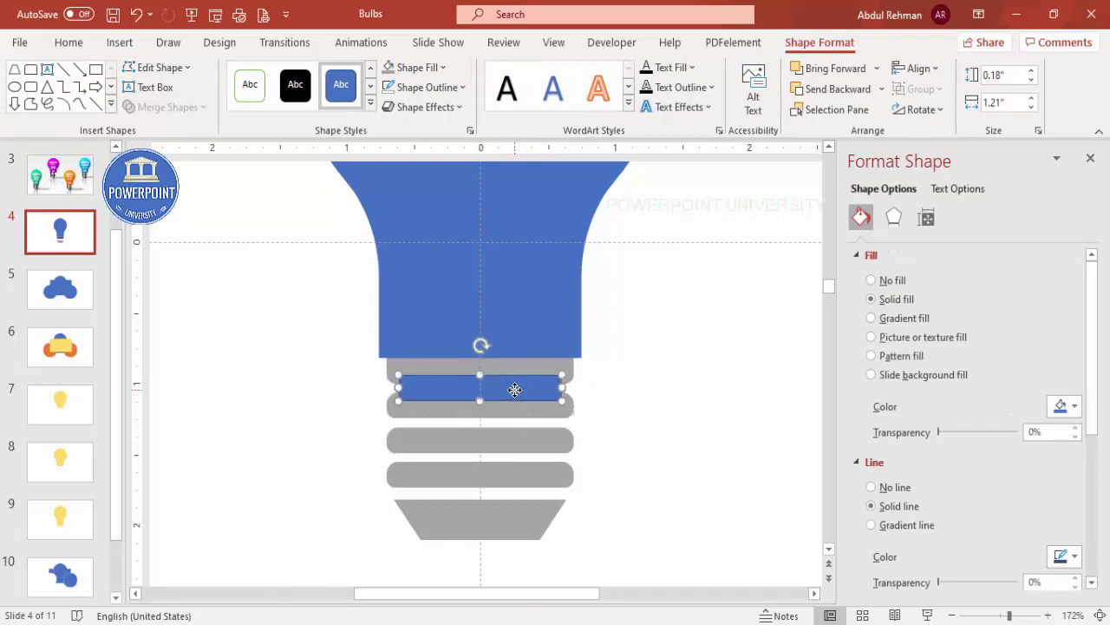
pyautogui.click(428, 87)
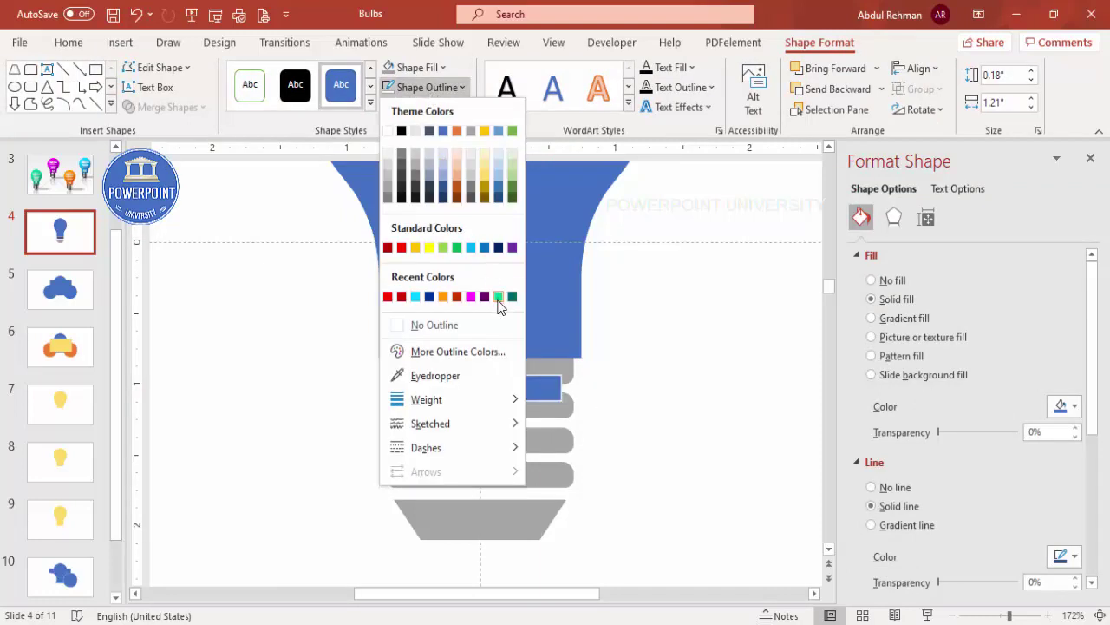
pyautogui.click(425, 324)
pyautogui.click(413, 67)
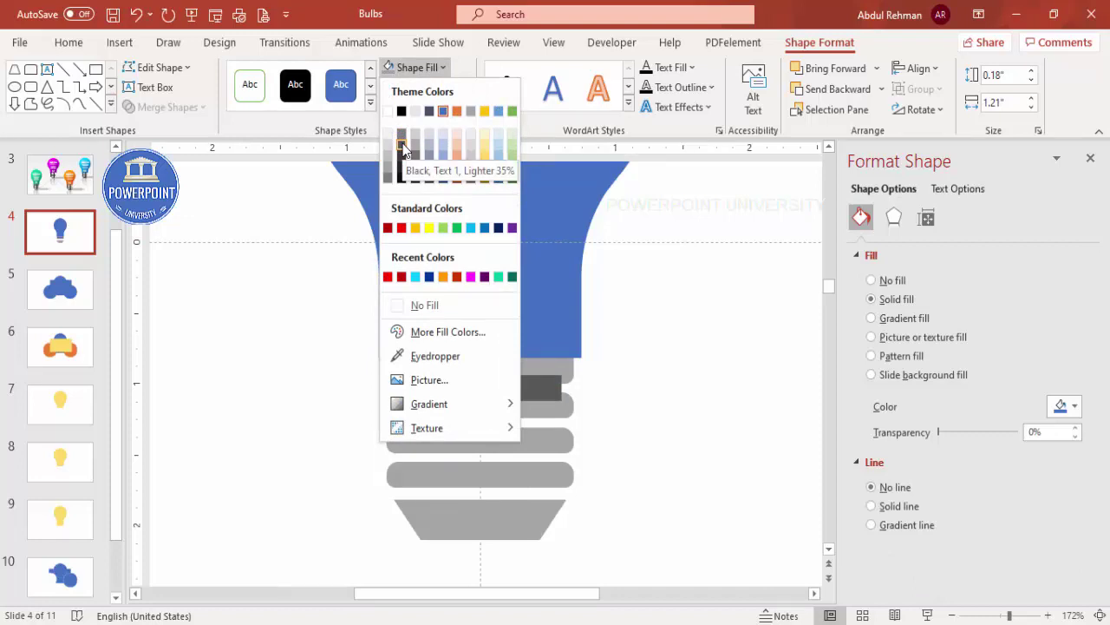
pyautogui.click(402, 145)
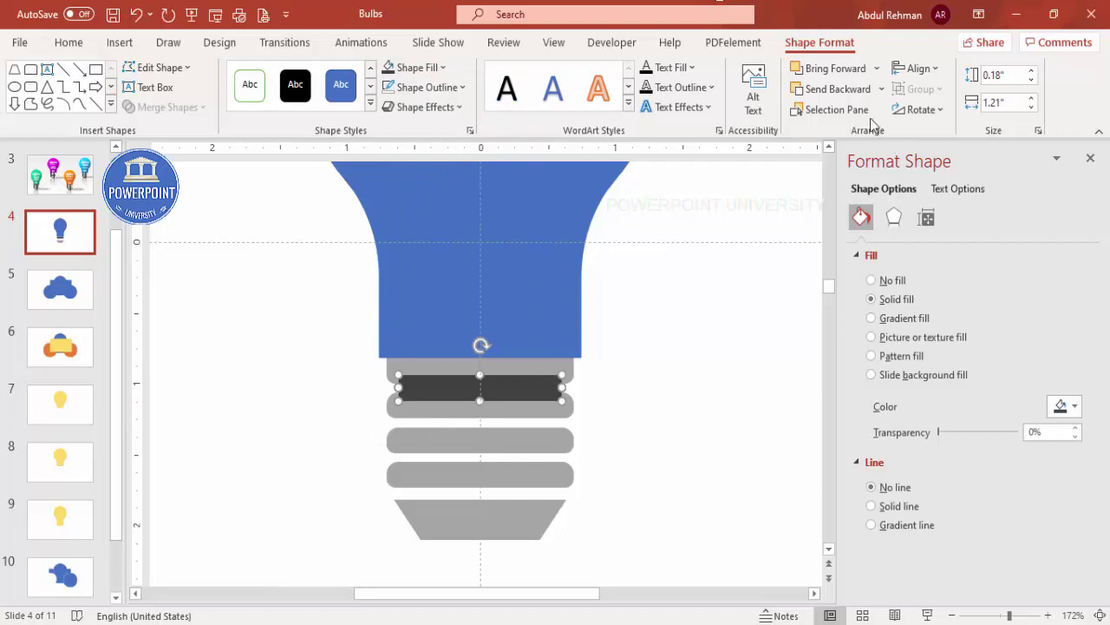
pyautogui.click(881, 89)
pyautogui.click(868, 136)
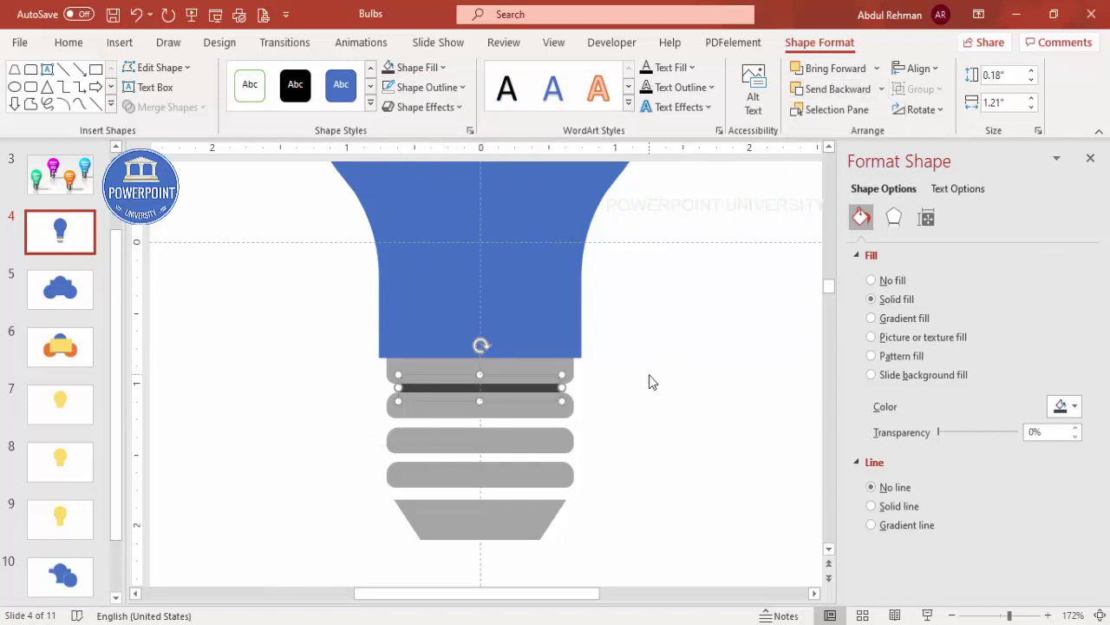
# Step: Add dark bars between the lower grey bands and send all three behind the bands
pyautogui.moveTo(545, 390); pyautogui.dragTo(515, 508)
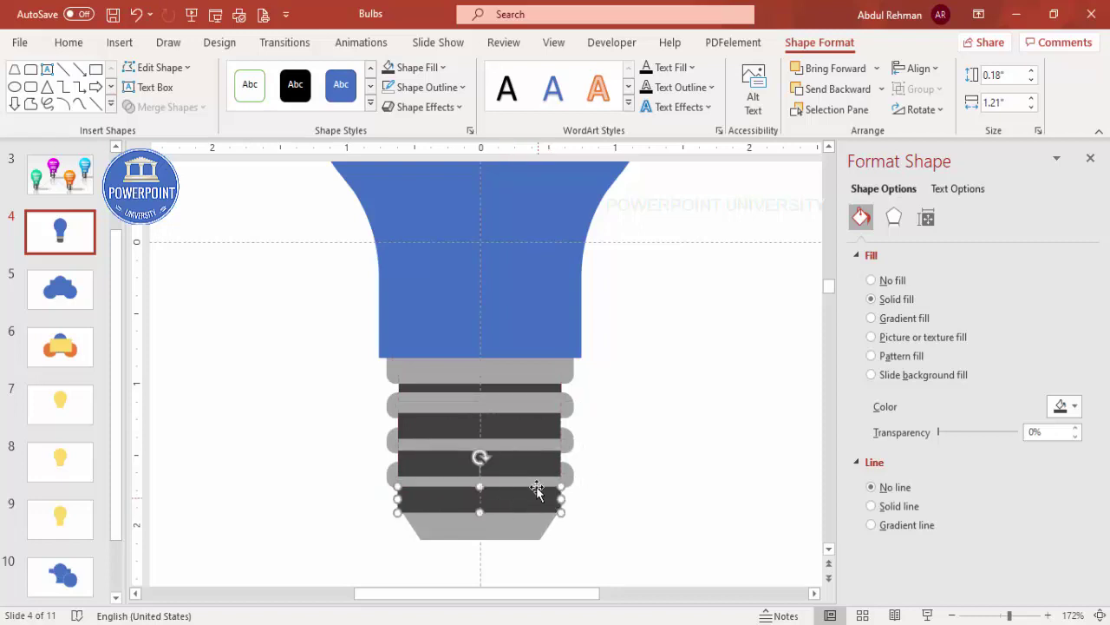
pyautogui.keyDown('shift'); pyautogui.click(536, 468); pyautogui.keyUp('shift')
pyautogui.keyDown('shift'); pyautogui.click(540, 430); pyautogui.keyUp('shift')
pyautogui.click(881, 89)
pyautogui.click(846, 133)
pyautogui.click(634, 431)
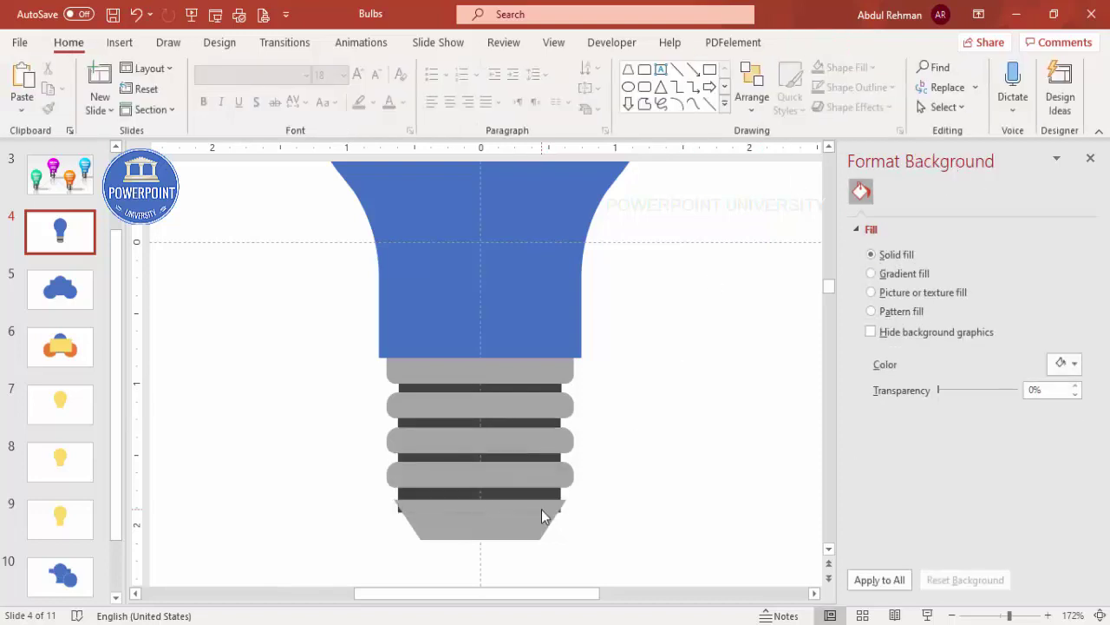
# Step: Shorten the lowest dark bar from below
pyautogui.click(424, 492)
pyautogui.moveTo(482, 511); pyautogui.dragTo(480, 503)
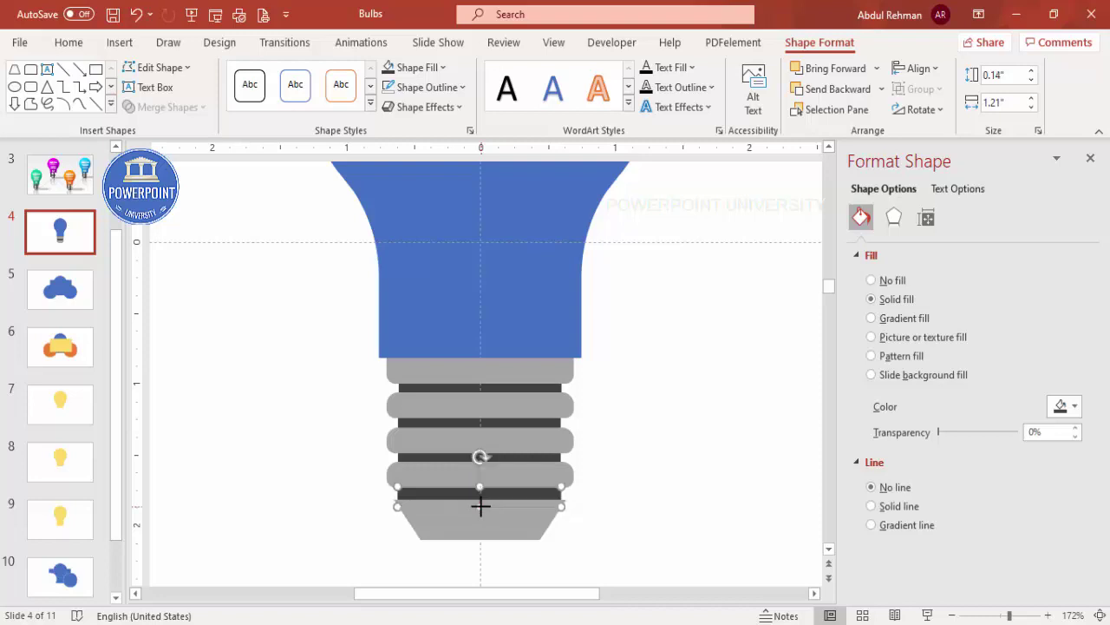
pyautogui.click(591, 530)
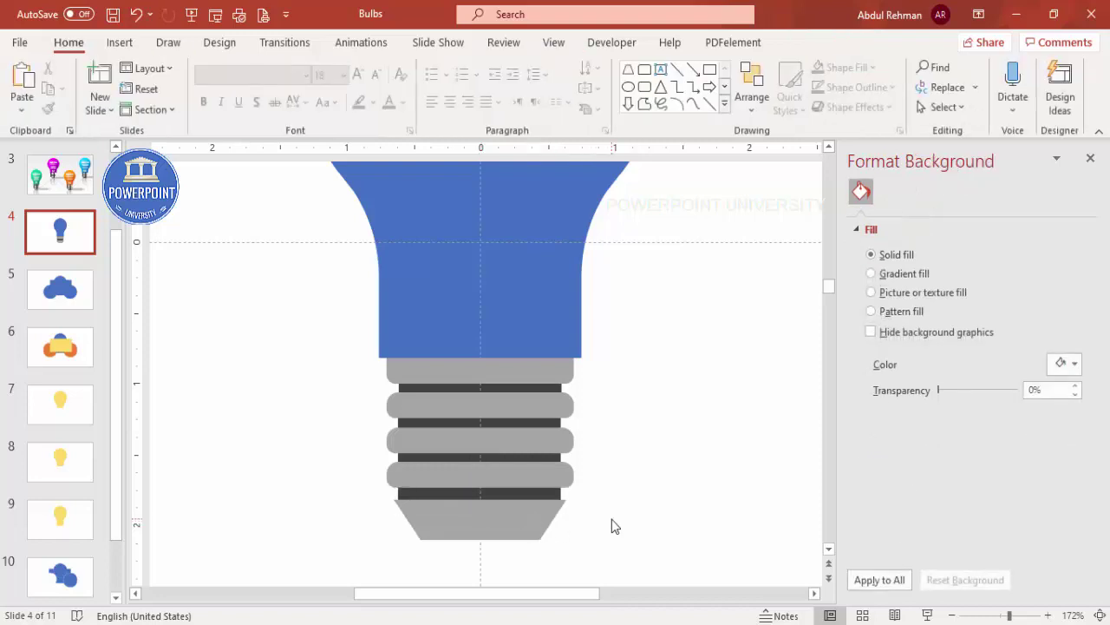
# Step: Duplicate the grey trapezoid tip, fill it near-black, and squash it into a thin sliver
pyautogui.click(498, 531)
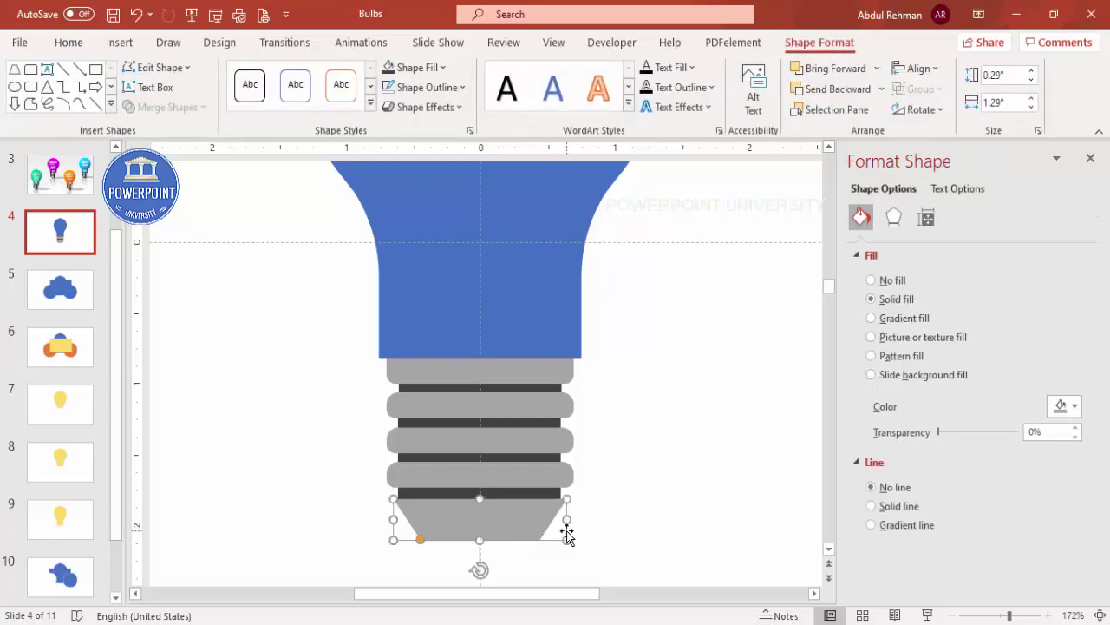
pyautogui.hotkey('ctrl', 'd')
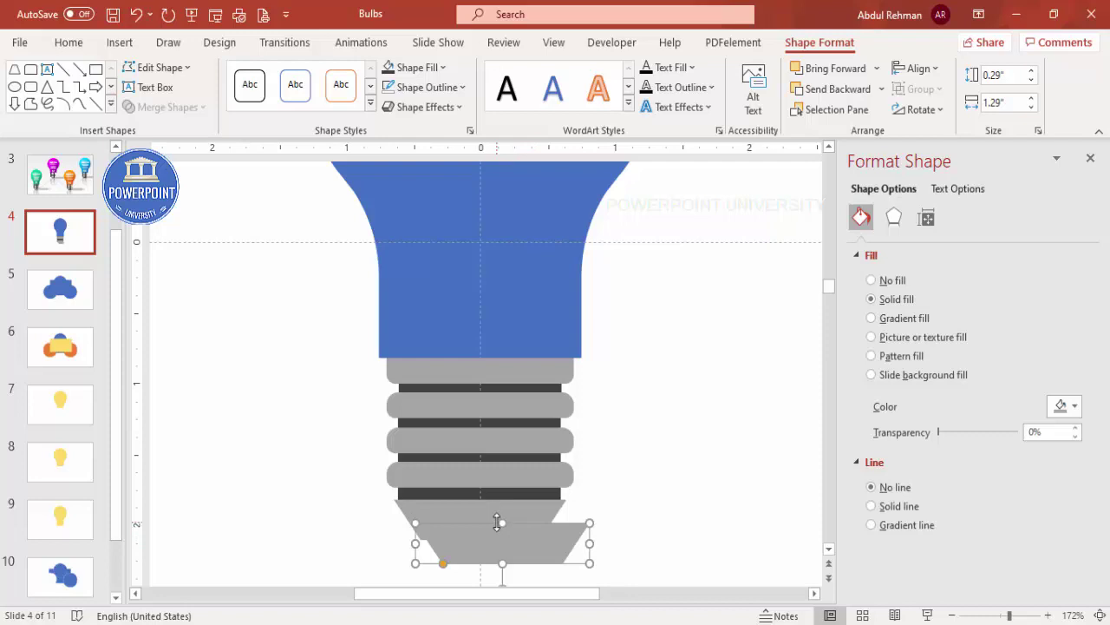
pyautogui.click(421, 67)
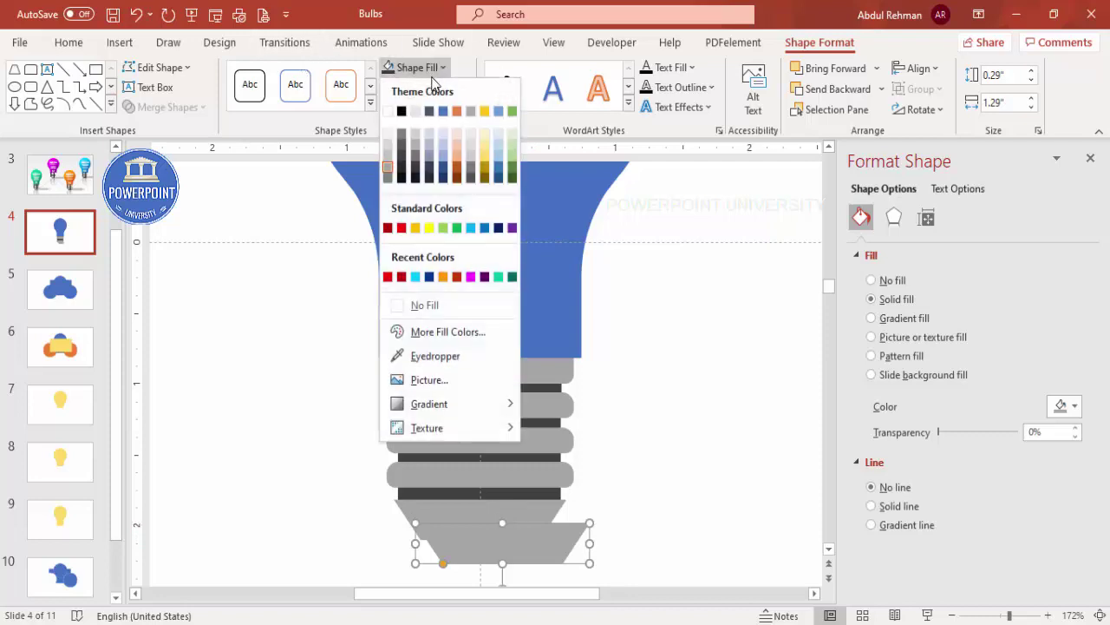
pyautogui.click(402, 170)
pyautogui.moveTo(503, 522); pyautogui.dragTo(550, 539)
pyautogui.click(631, 540)
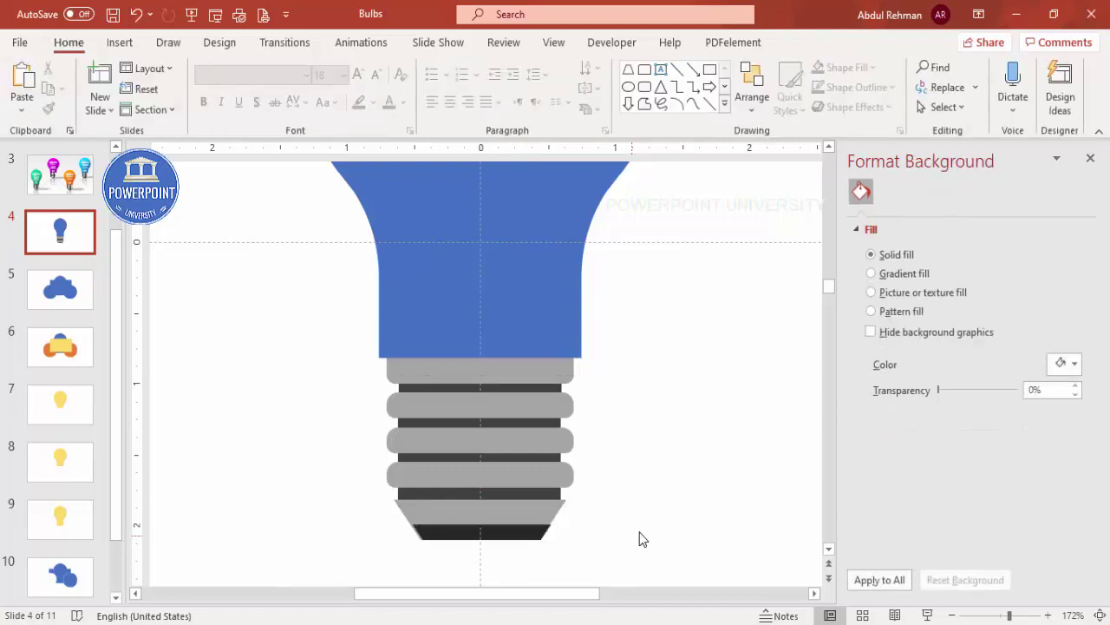
# Step: Group the four grey bands and the trapezoid tip of the bulb base
pyautogui.click(1100, 615)
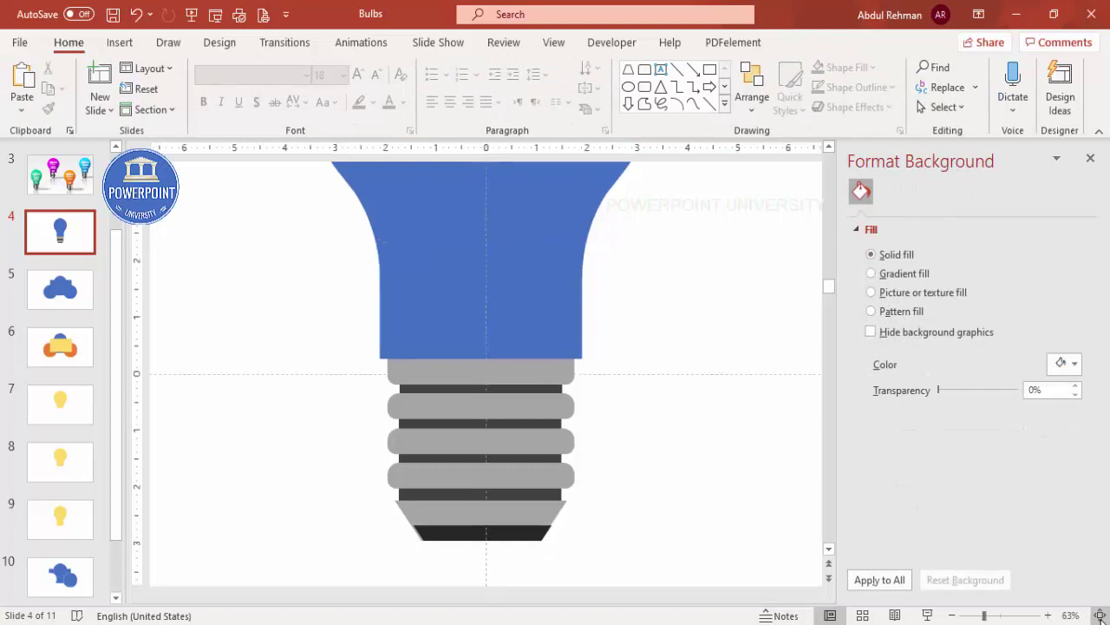
pyautogui.click(1009, 615)
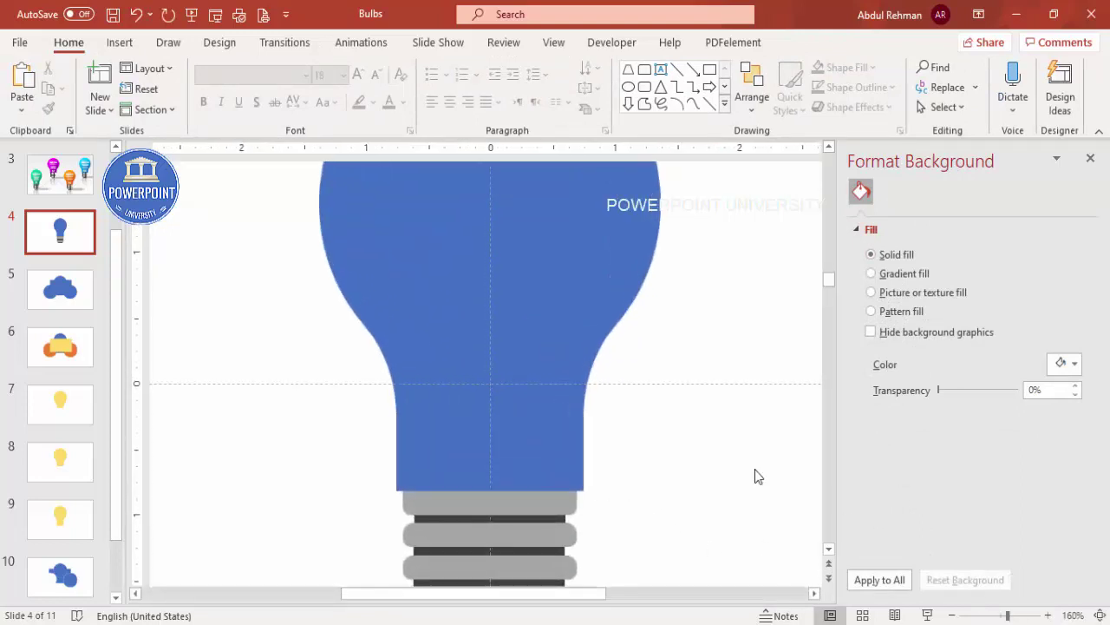
pyautogui.click(554, 407)
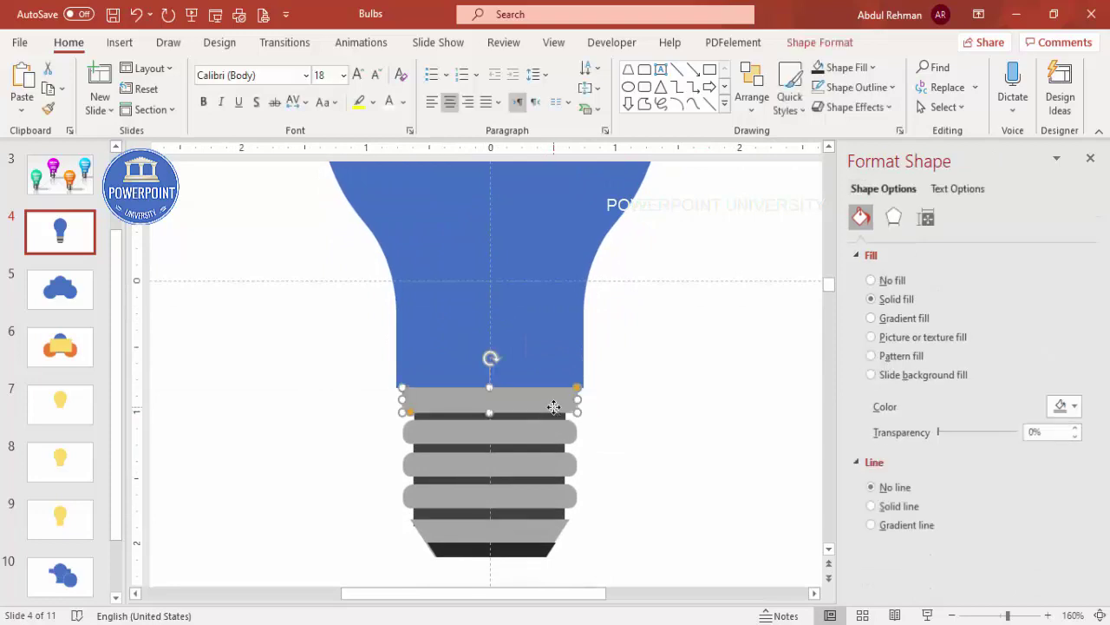
pyautogui.keyDown('shift'); pyautogui.click(554, 434); pyautogui.keyUp('shift')
pyautogui.keyDown('shift'); pyautogui.click(554, 466); pyautogui.keyUp('shift')
pyautogui.keyDown('shift'); pyautogui.click(553, 496); pyautogui.keyUp('shift')
pyautogui.keyDown('shift'); pyautogui.click(547, 533); pyautogui.keyUp('shift')
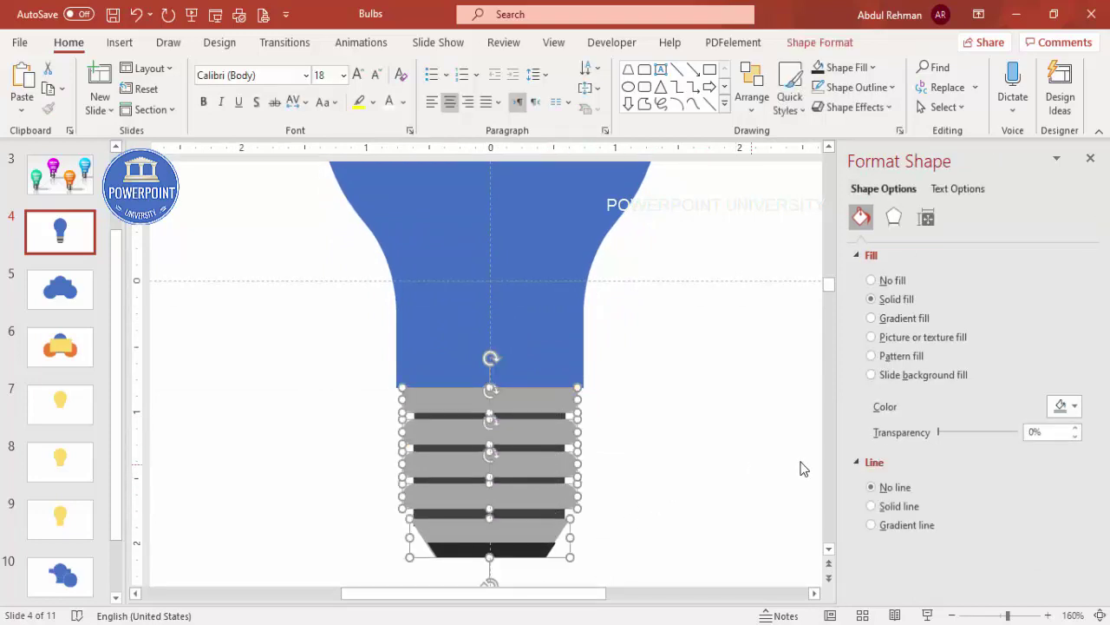
pyautogui.hotkey('ctrl', 'g')
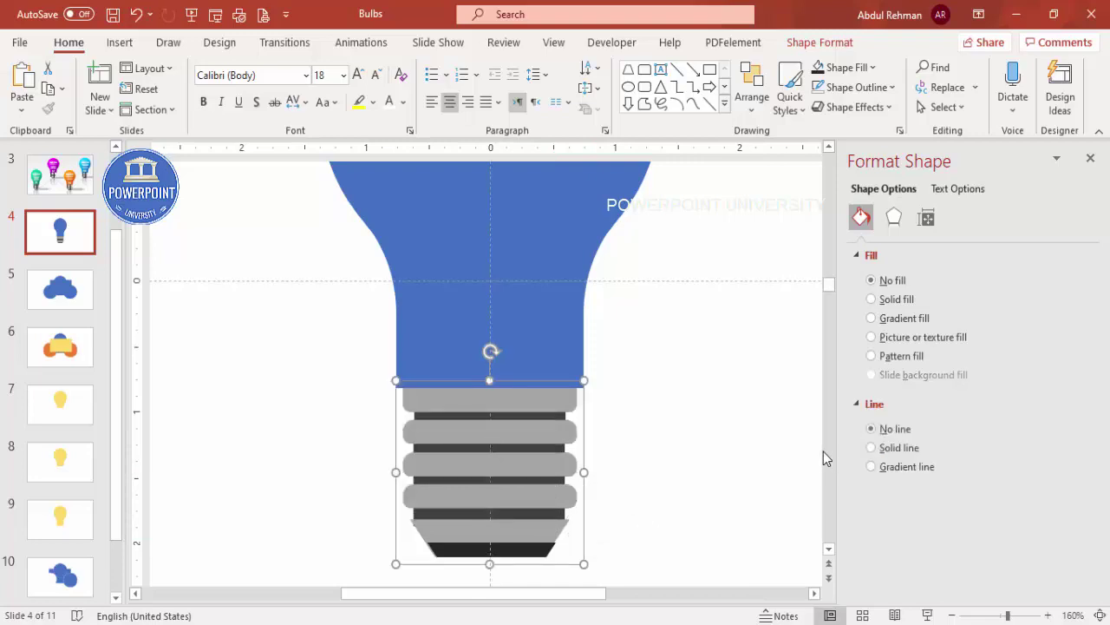
# Step: Give the base a horizontal linear gradient fill starting with a black stop
pyautogui.click(918, 321)
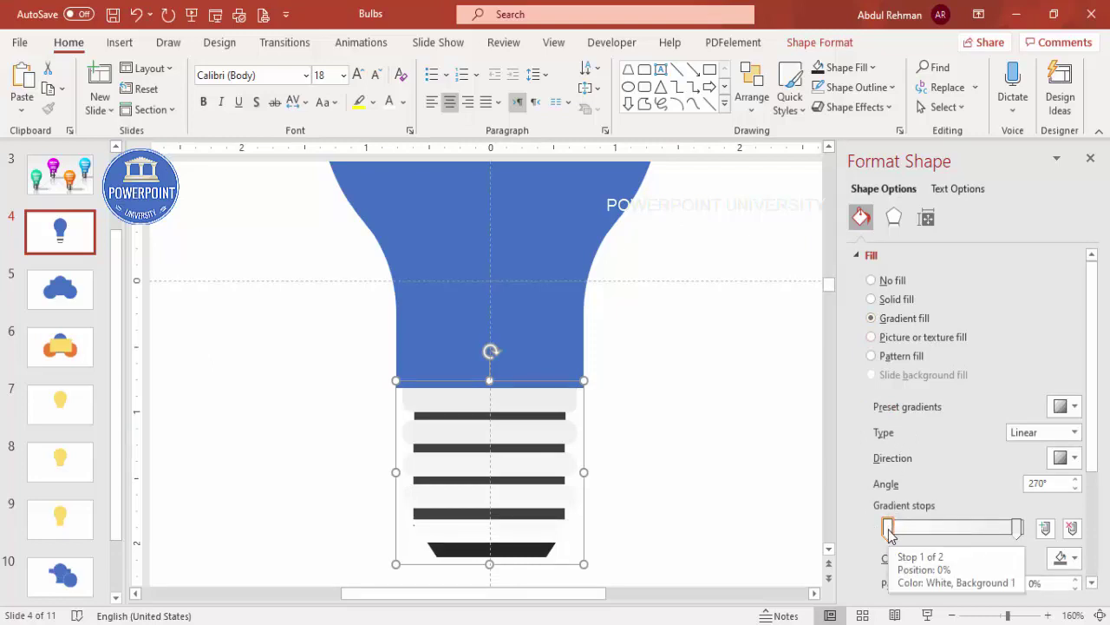
pyautogui.click(1067, 558)
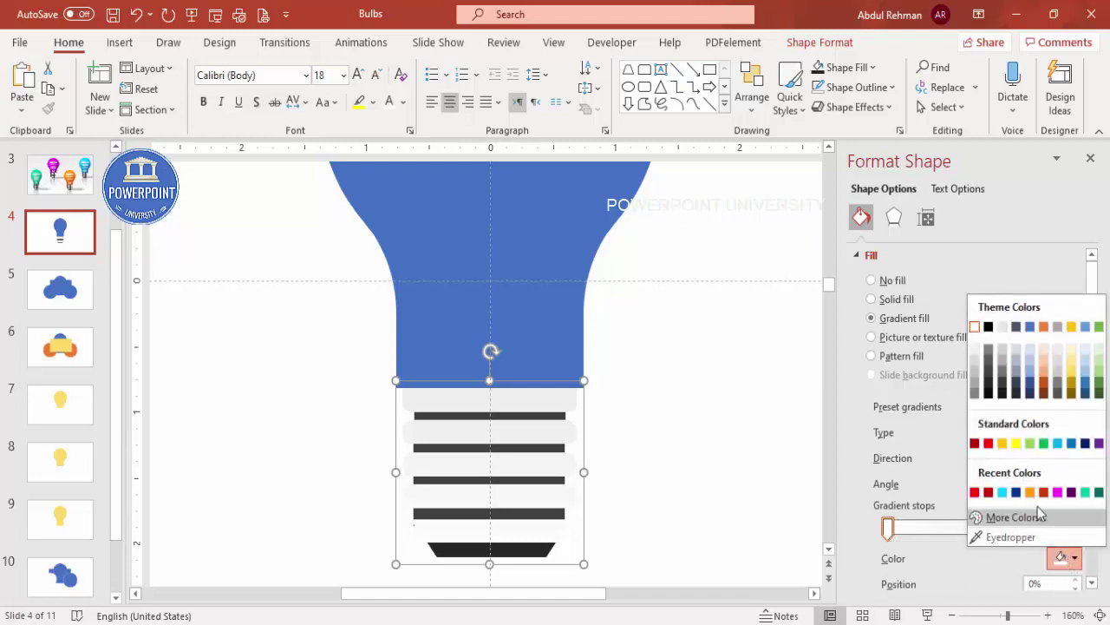
pyautogui.click(986, 326)
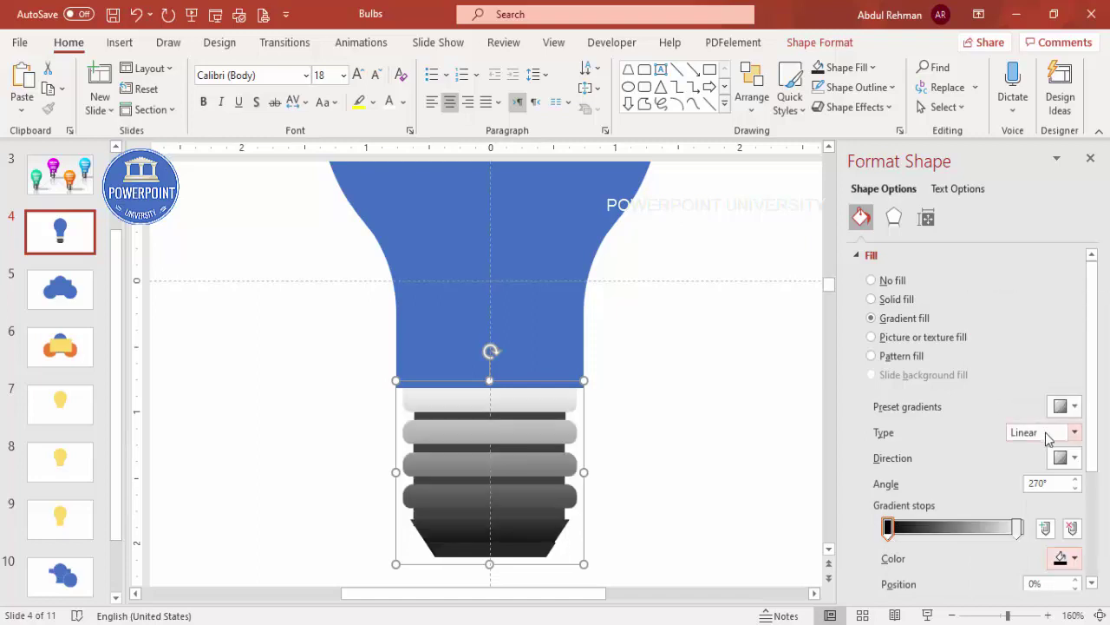
pyautogui.click(1065, 459)
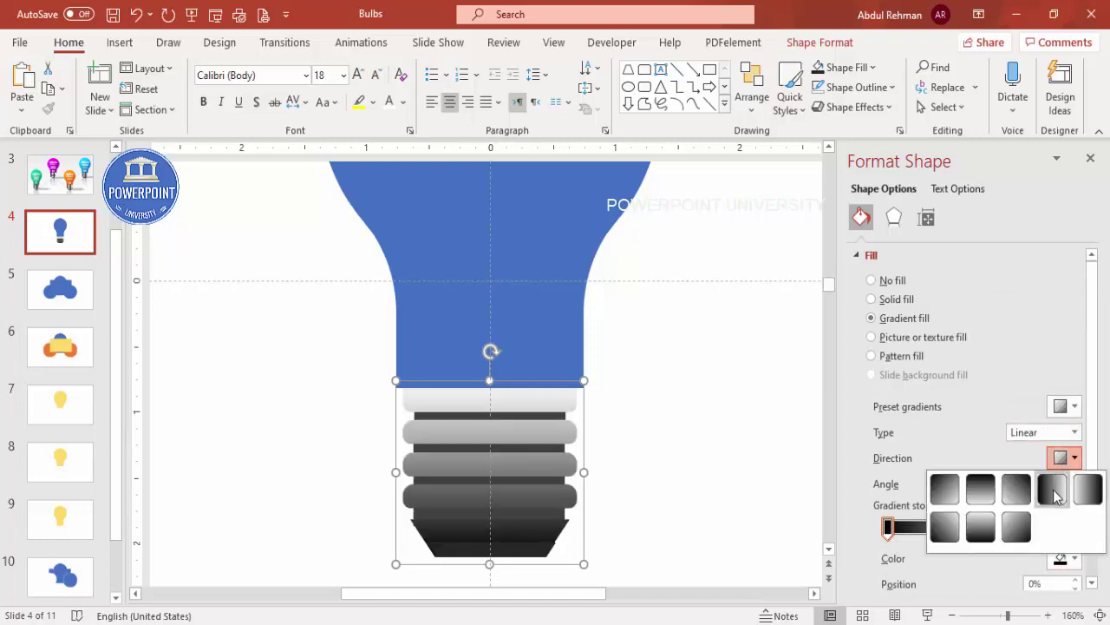
pyautogui.click(1057, 496)
# Step: Add gradient stops: light grey at 18%, grey at 41%, near-black at 54%
pyautogui.click(912, 527)
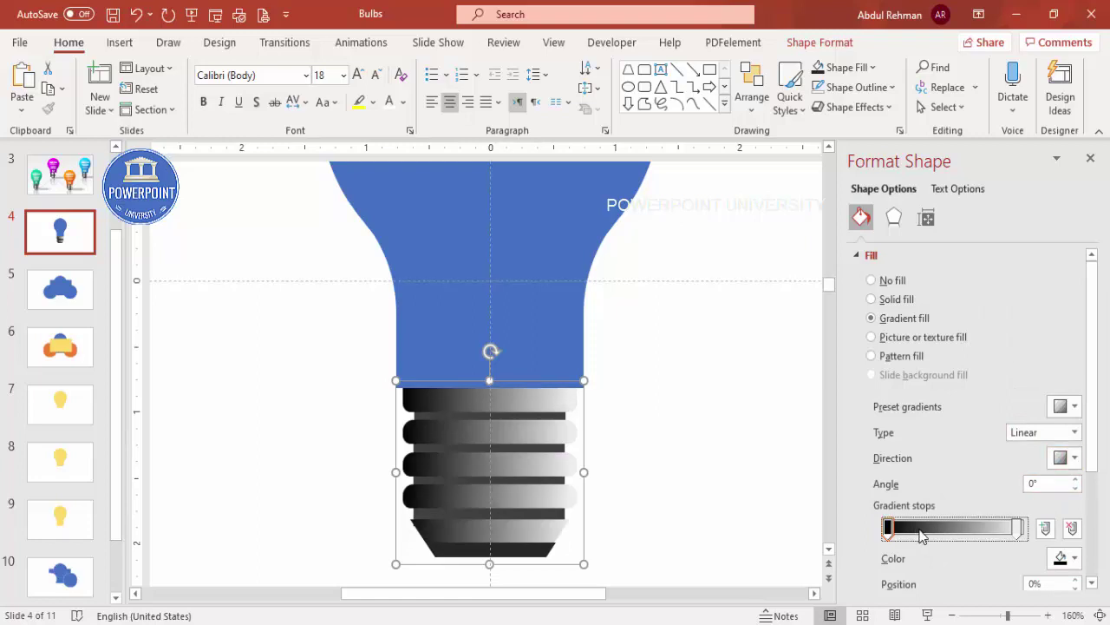
pyautogui.click(1065, 558)
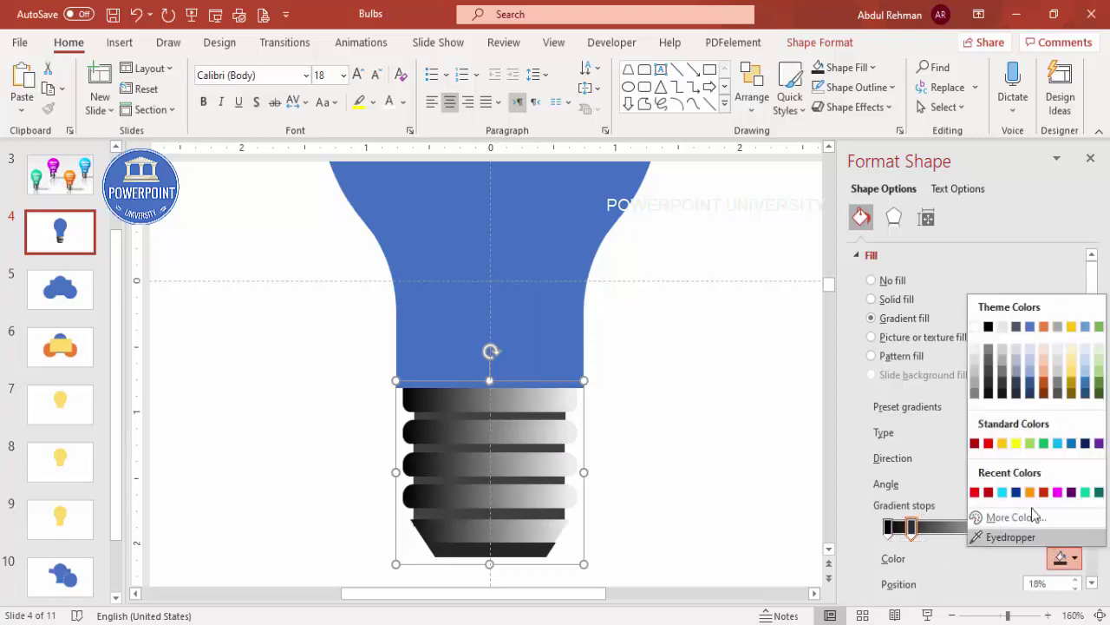
pyautogui.click(975, 363)
pyautogui.click(944, 527)
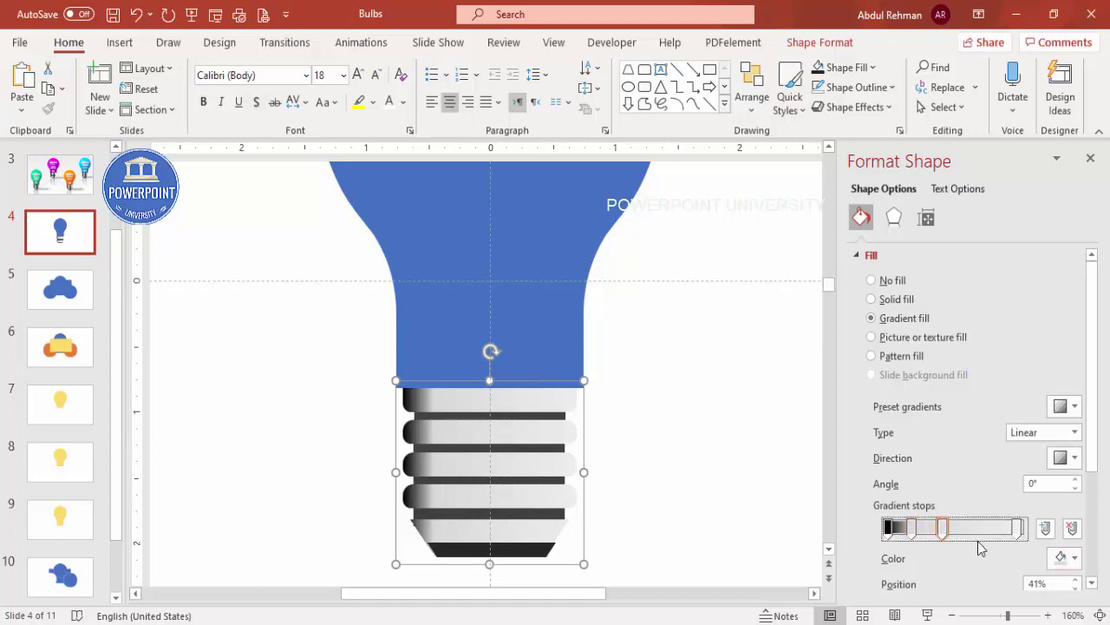
pyautogui.click(1065, 558)
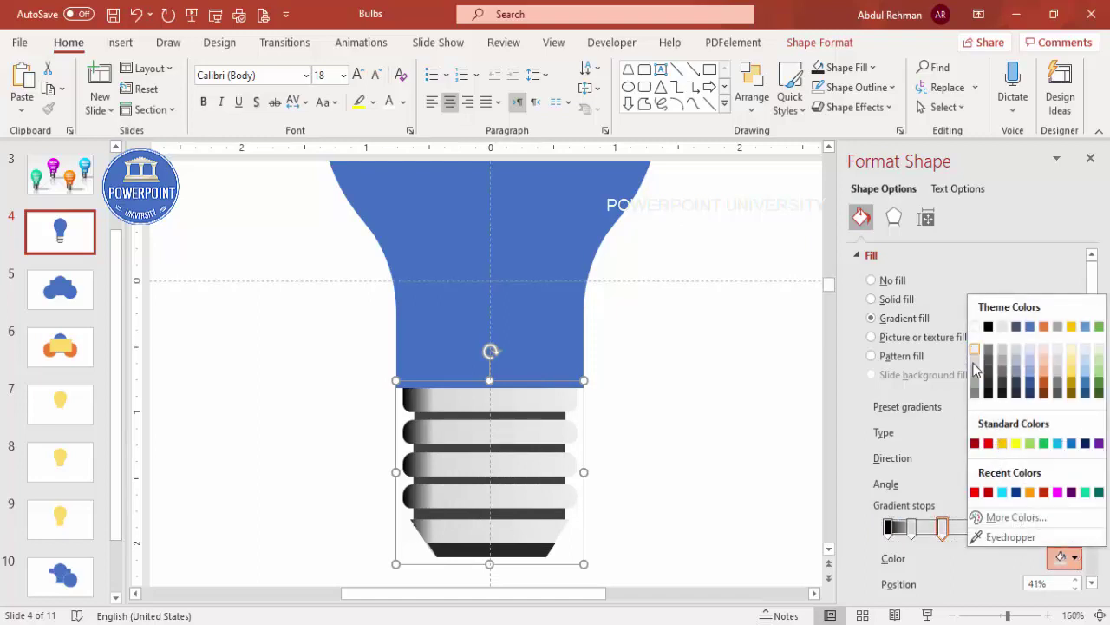
pyautogui.click(974, 375)
pyautogui.click(960, 526)
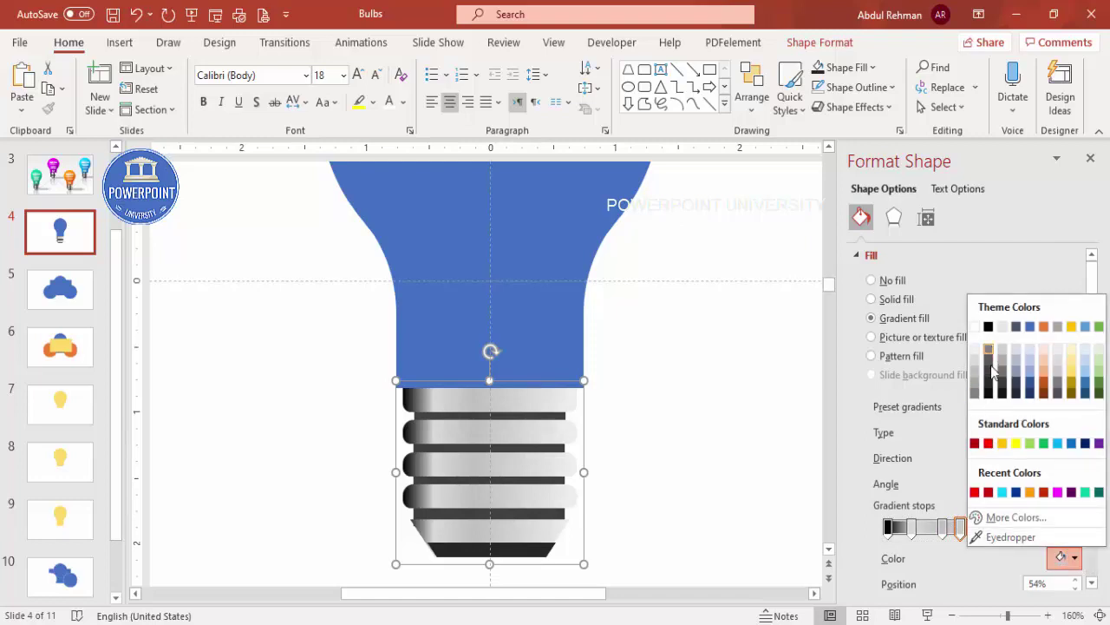
pyautogui.click(989, 389)
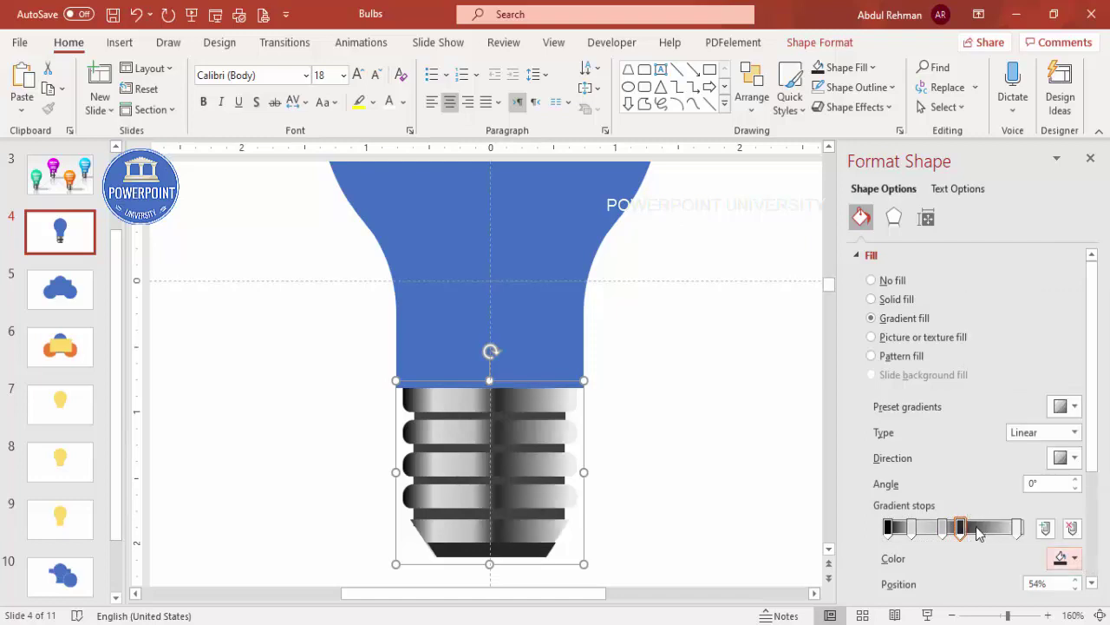
# Step: Add stops dark at 65%, white at 78%, light at 87%, and darker grey at 96%
pyautogui.moveTo(834, 457); pyautogui.dragTo(659, 439)
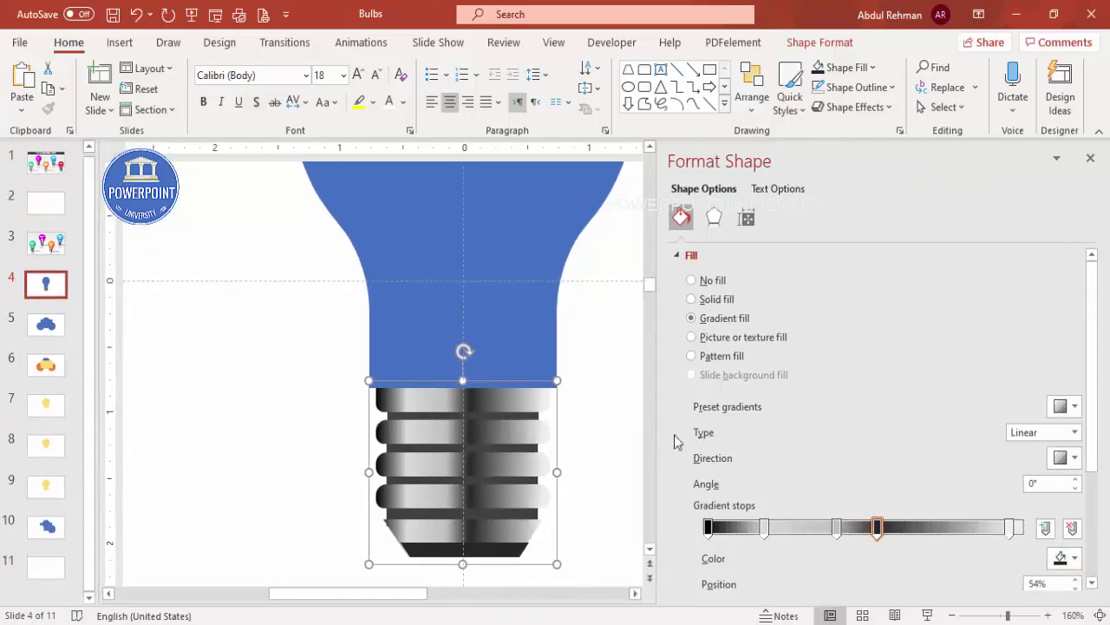
pyautogui.click(913, 528)
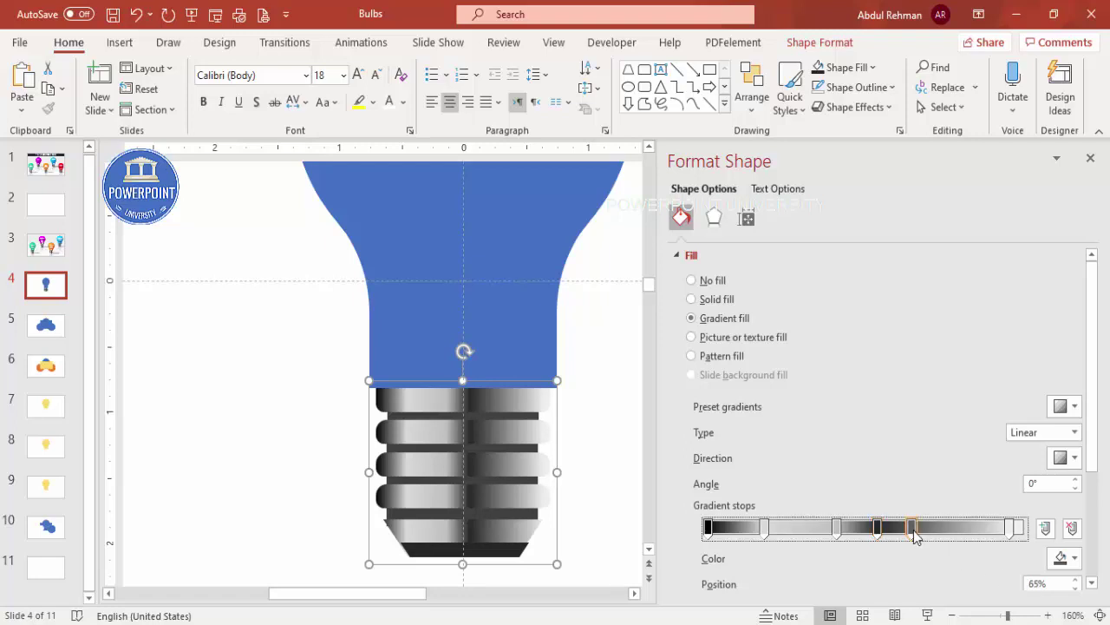
pyautogui.click(1074, 558)
pyautogui.click(989, 385)
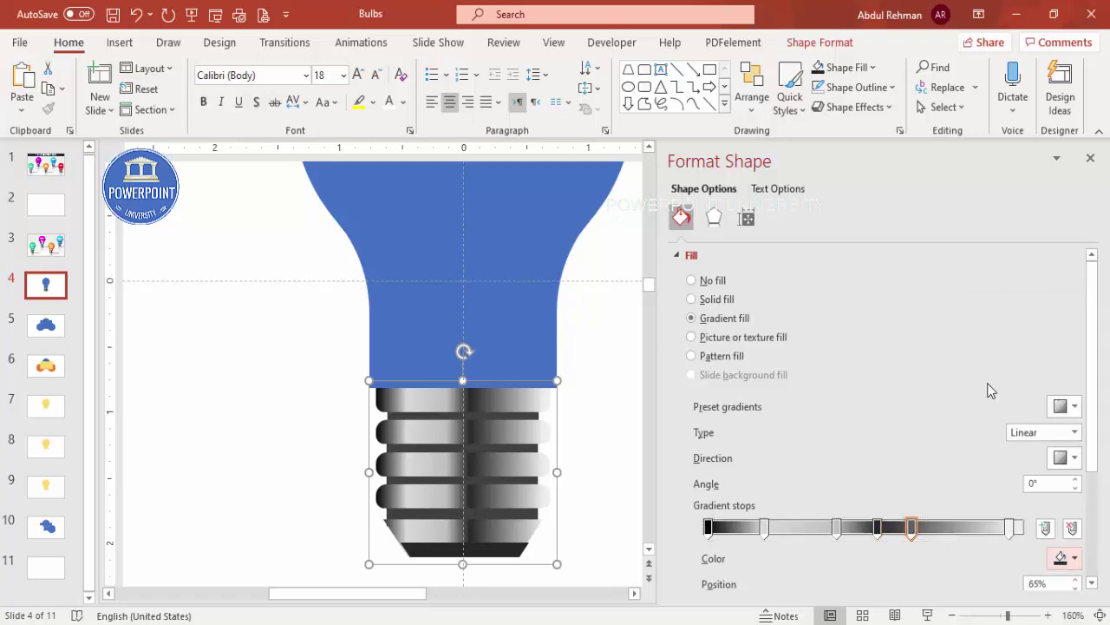
pyautogui.click(954, 527)
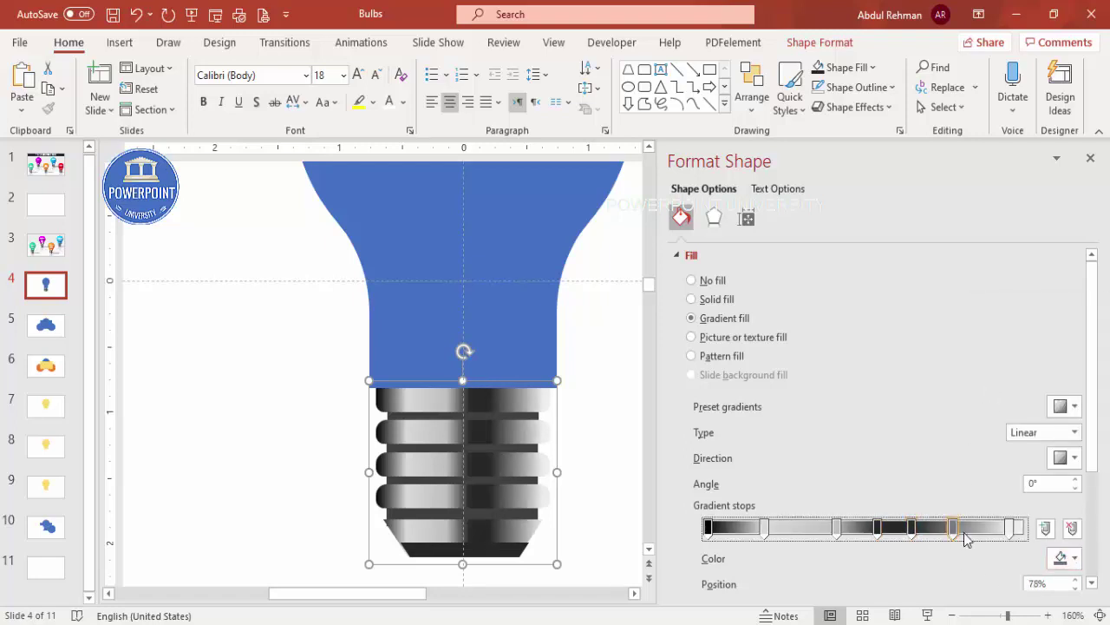
pyautogui.click(1074, 558)
pyautogui.click(976, 328)
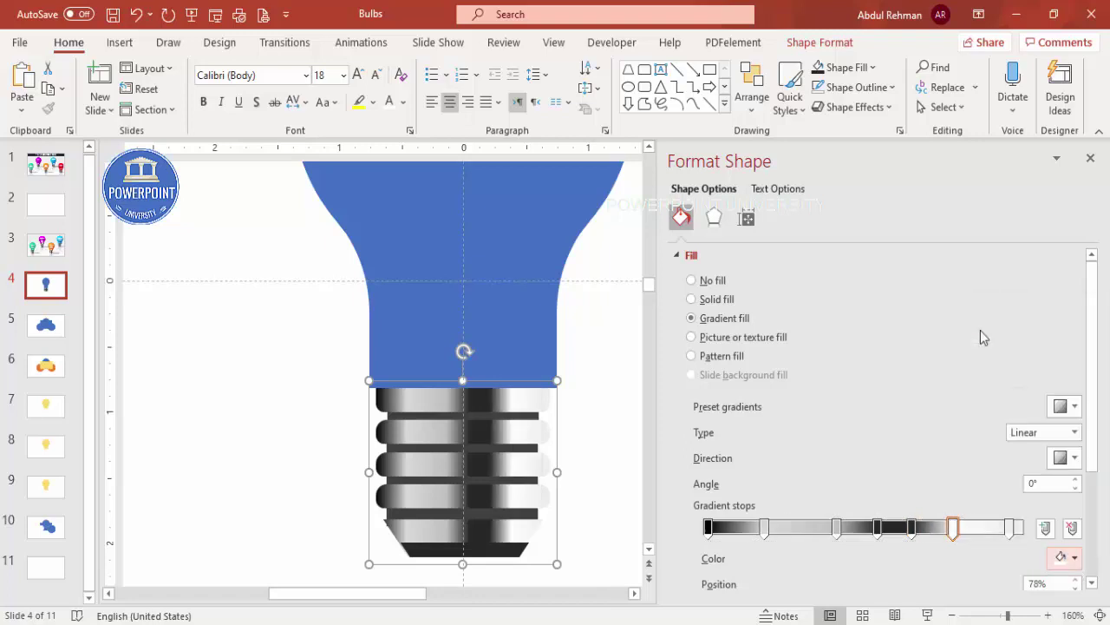
pyautogui.click(984, 527)
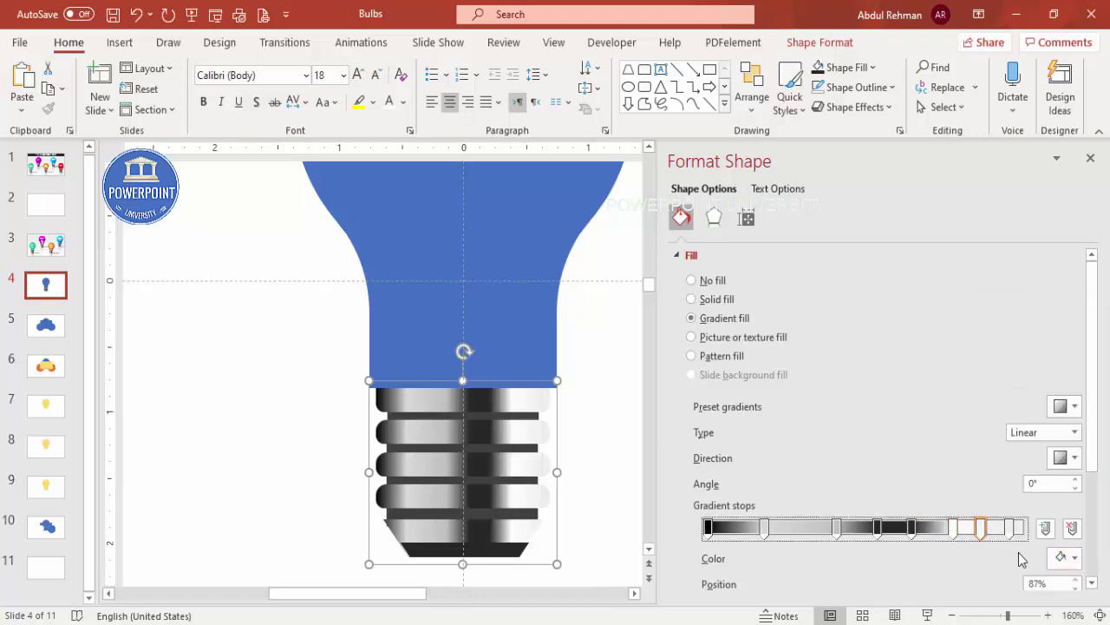
pyautogui.click(1069, 558)
pyautogui.click(976, 351)
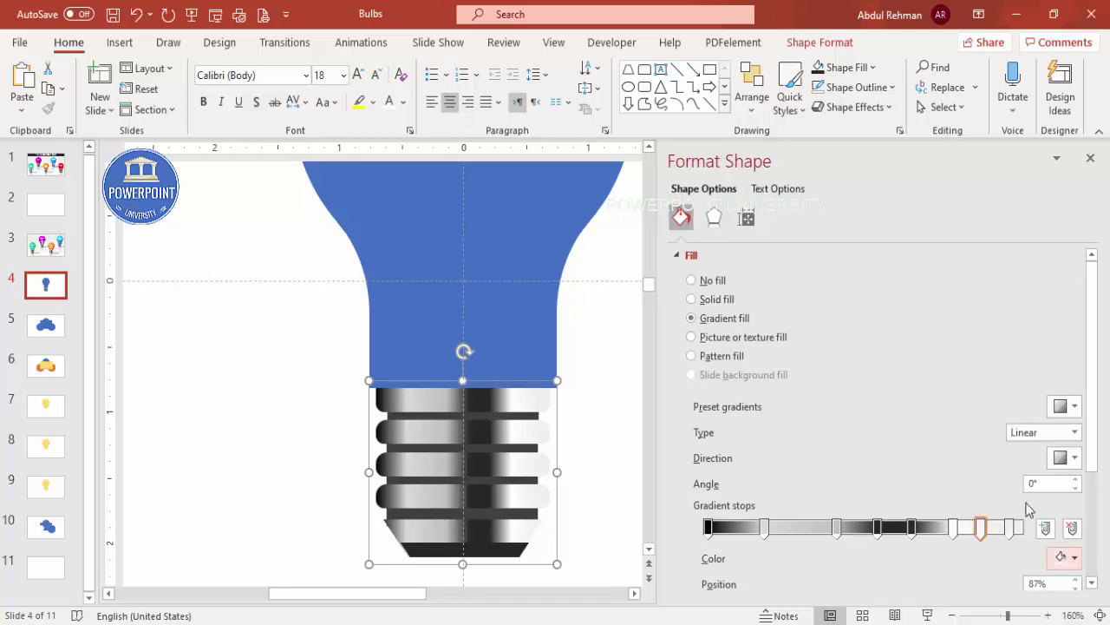
pyautogui.click(1011, 529)
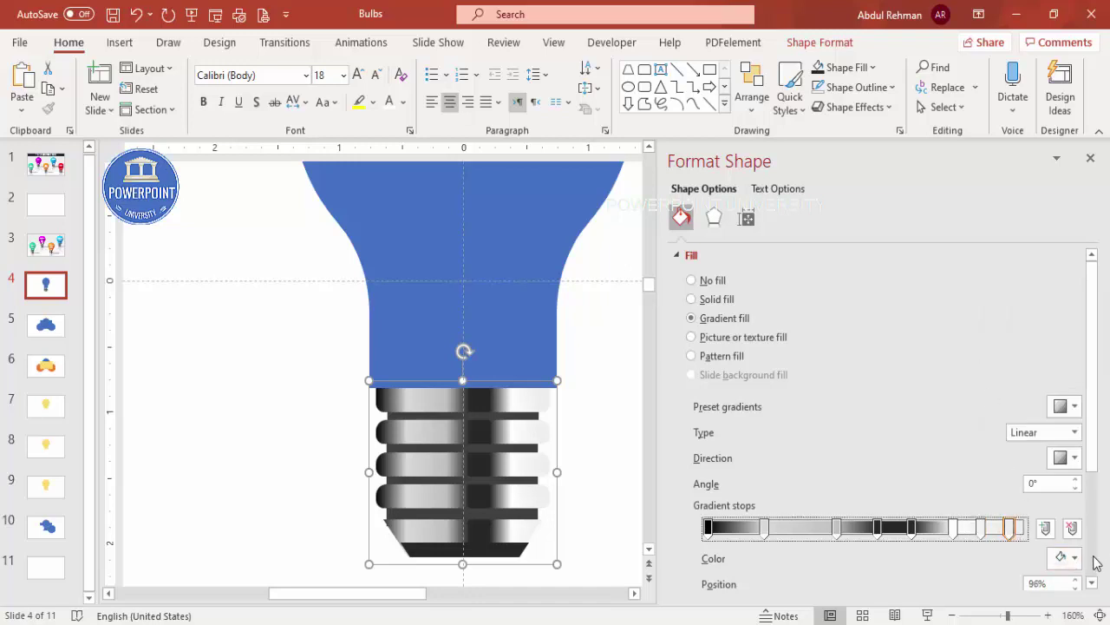
pyautogui.scroll(-3, 1076, 562)
pyautogui.click(1067, 388)
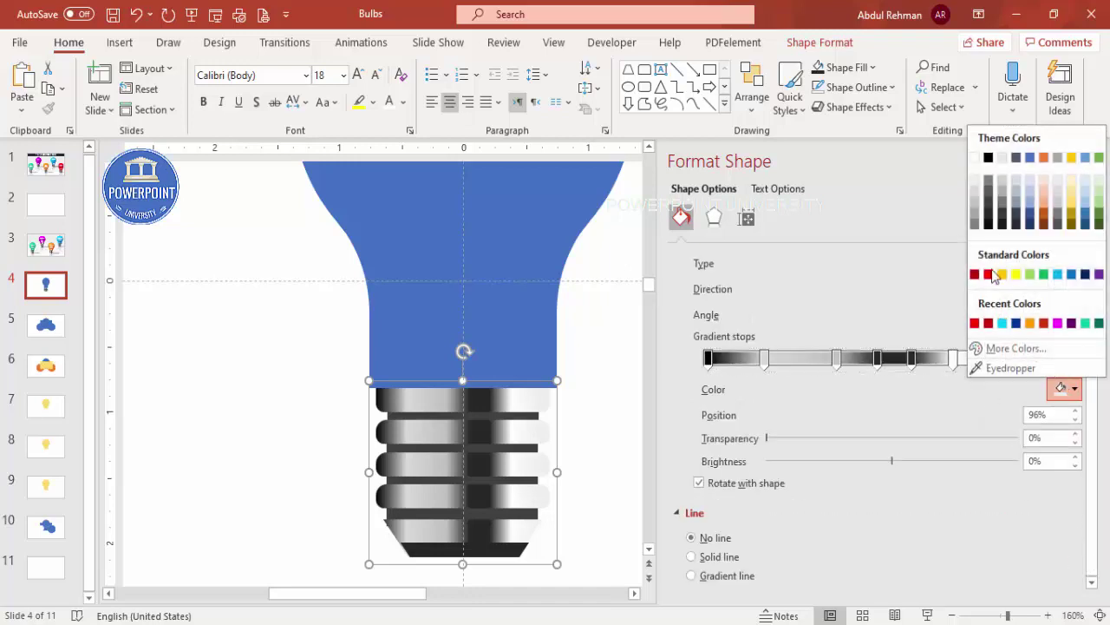
pyautogui.click(978, 221)
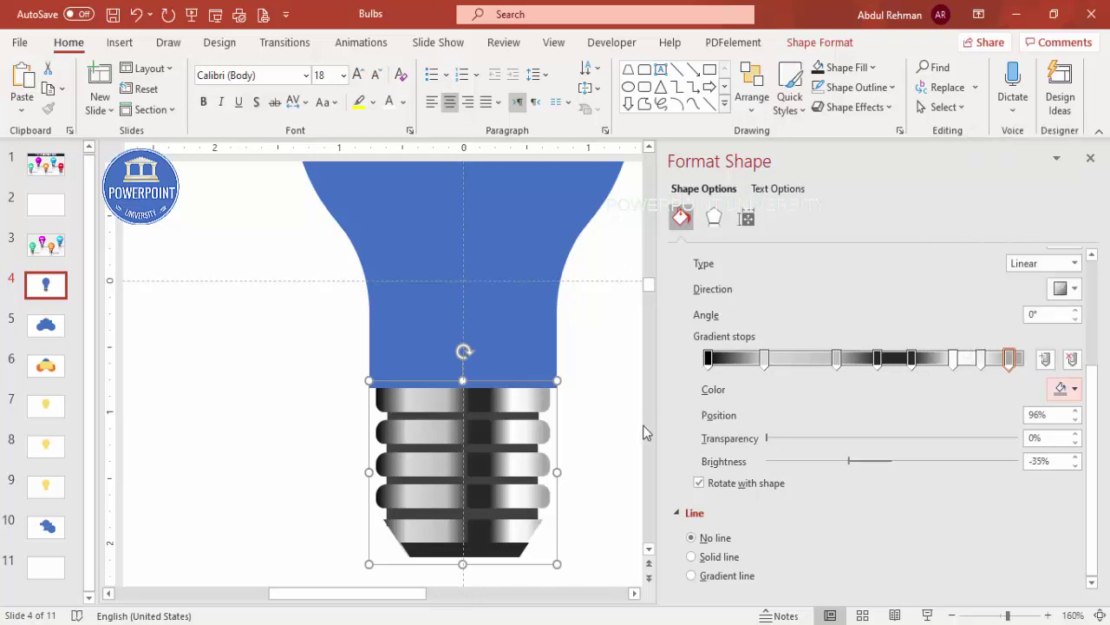
# Step: Shift the 41% gradient stop to 45% and the white 78% stop to 76%
pyautogui.click(765, 358)
pyautogui.moveTo(839, 362); pyautogui.dragTo(850, 363)
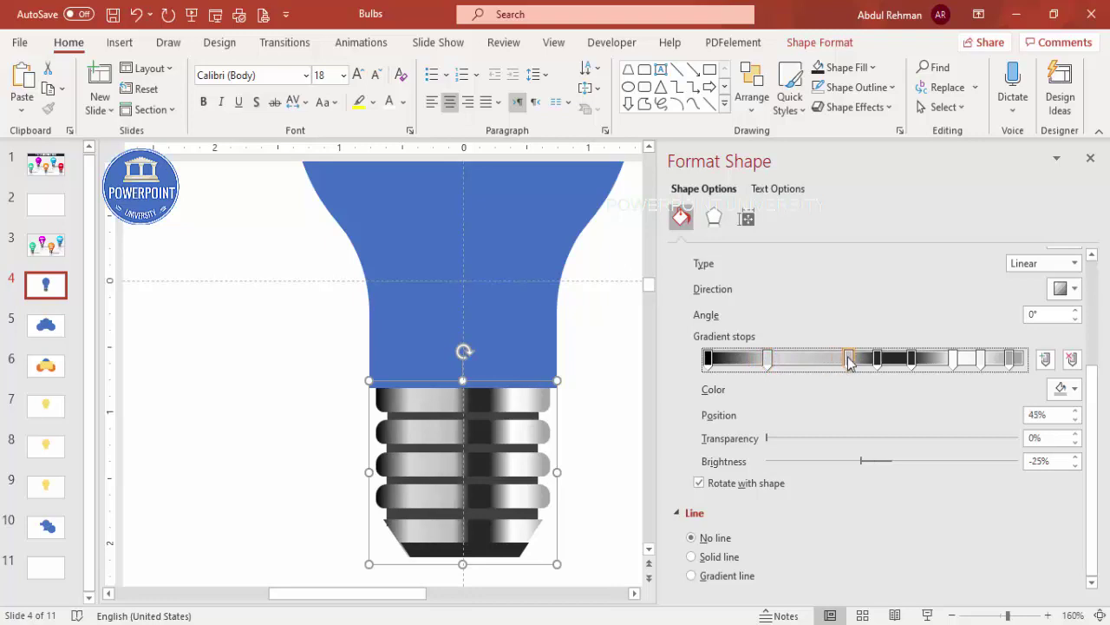
pyautogui.click(912, 363)
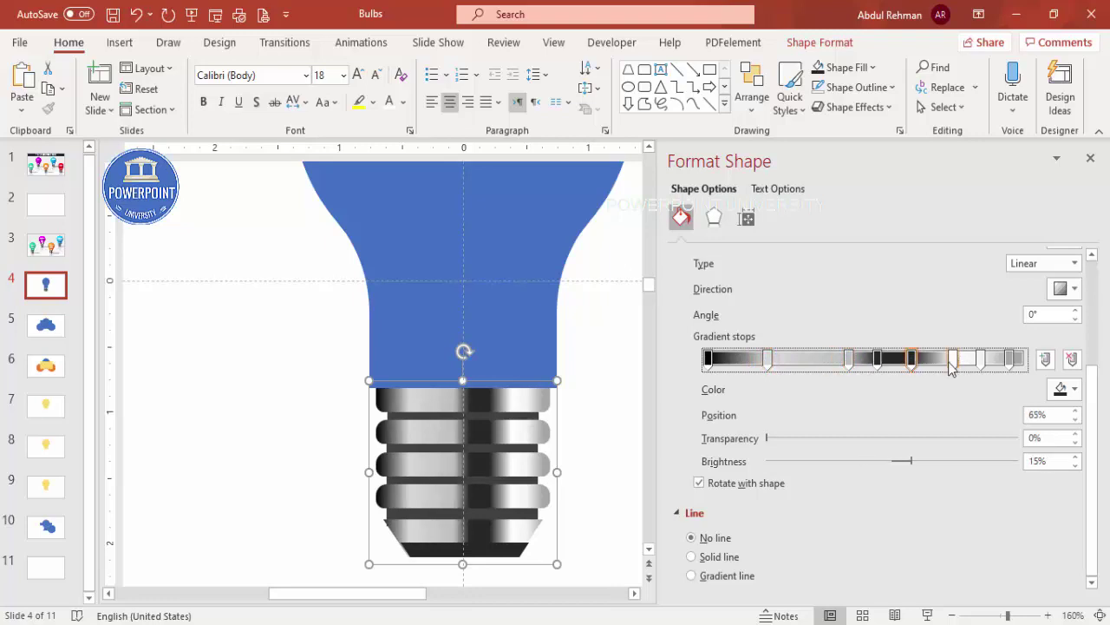
pyautogui.moveTo(952, 363); pyautogui.dragTo(944, 363)
# Step: Give the blue bulb glass a gradient fill, delete extra stops, and move one stop to 0%
pyautogui.click(1097, 615)
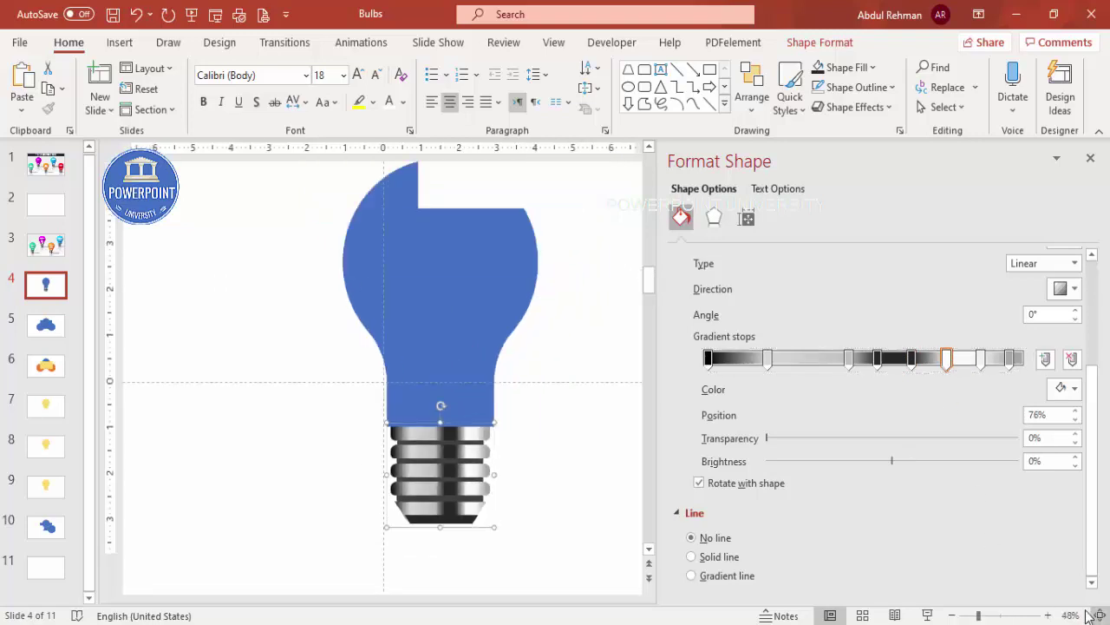
pyautogui.click(510, 491)
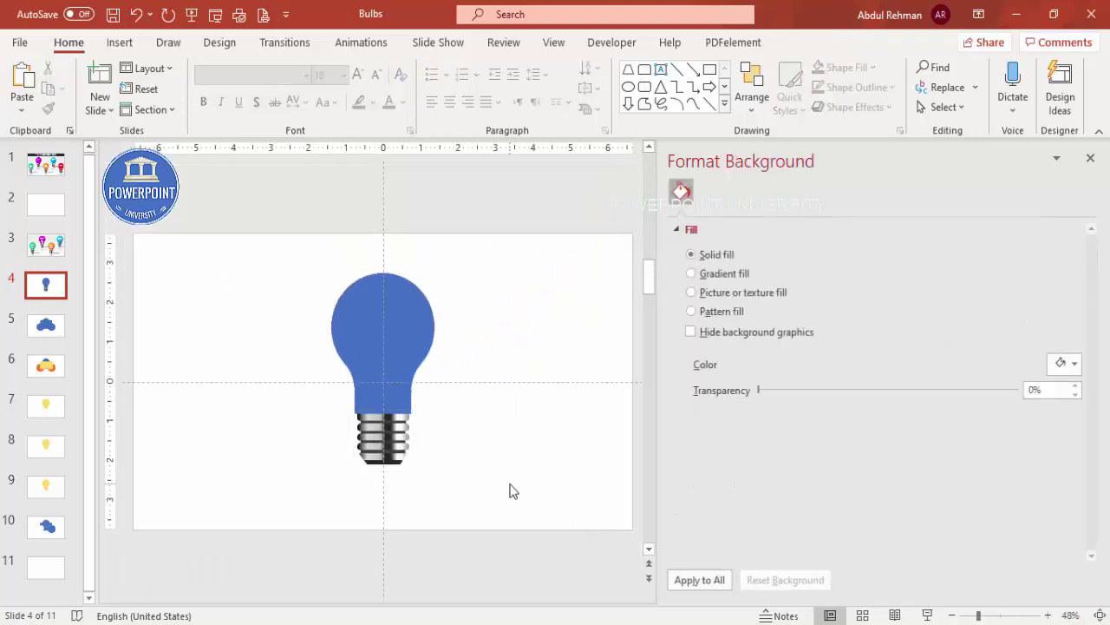
pyautogui.click(425, 335)
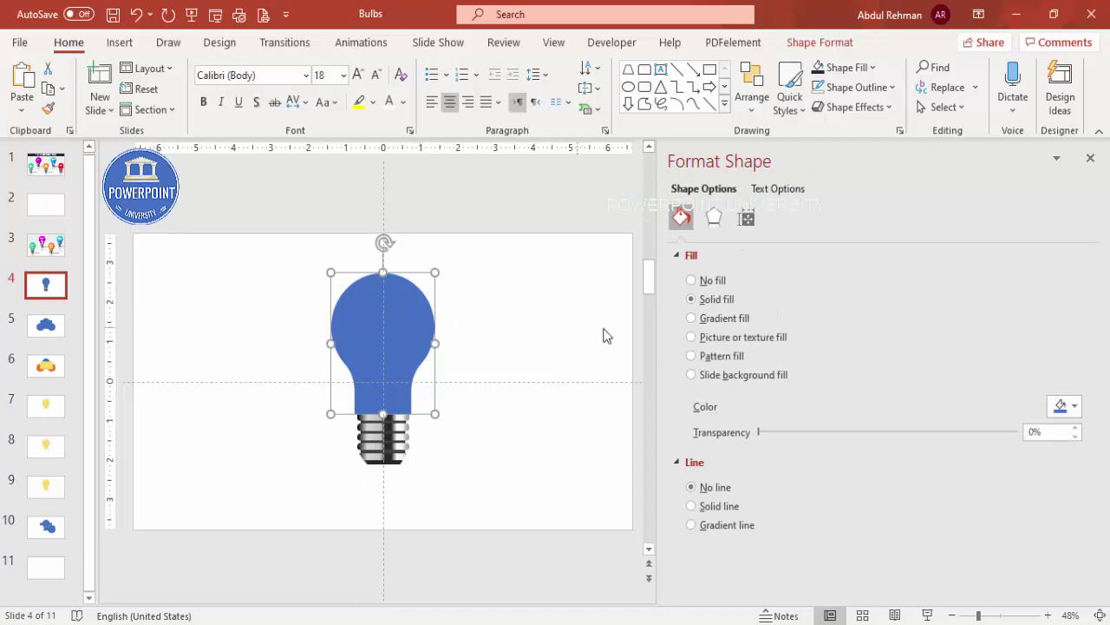
pyautogui.click(717, 318)
pyautogui.click(707, 527)
pyautogui.click(1071, 528)
pyautogui.click(1071, 528)
pyautogui.click(1071, 529)
pyautogui.click(1071, 528)
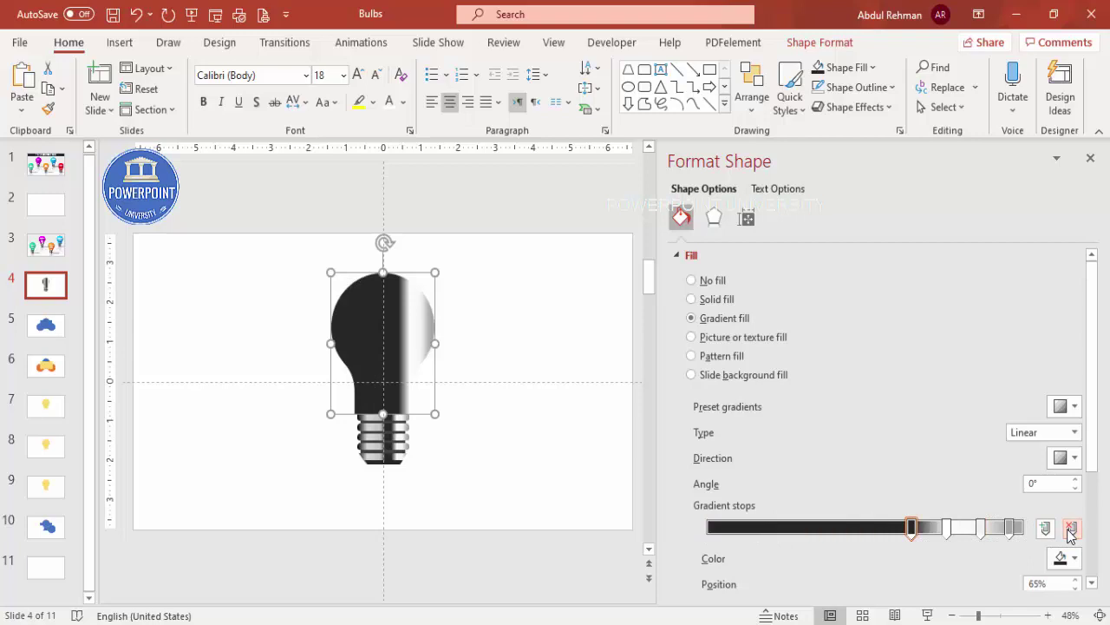
pyautogui.click(1071, 528)
pyautogui.click(1071, 529)
pyautogui.moveTo(983, 533); pyautogui.dragTo(708, 530)
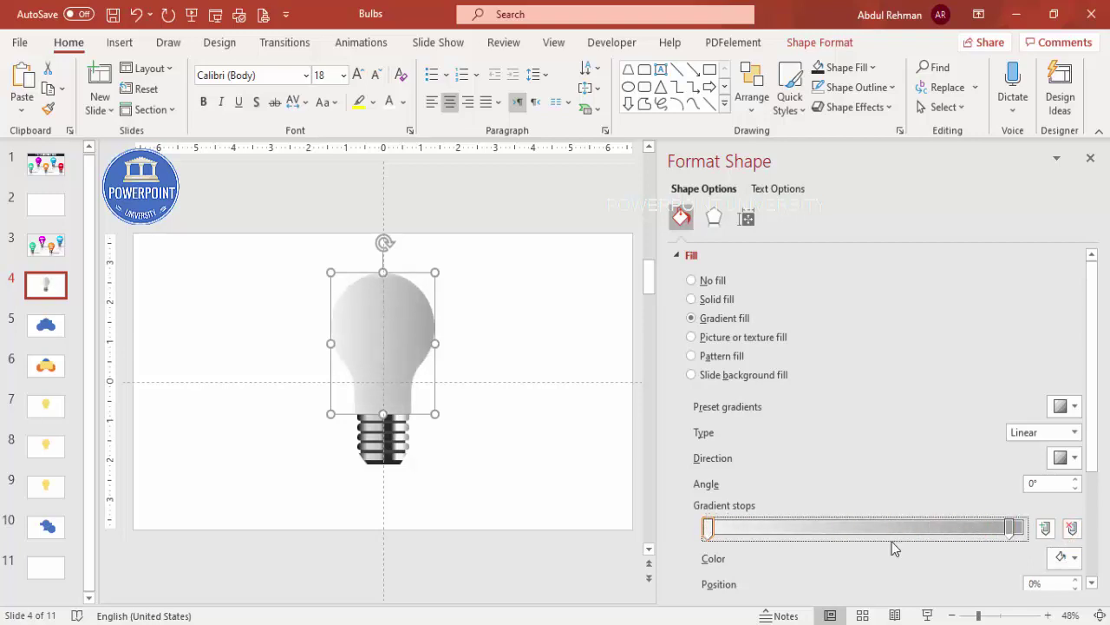
# Step: Set the left gradient stop to teal from the standard colour hexagon
pyautogui.click(1067, 557)
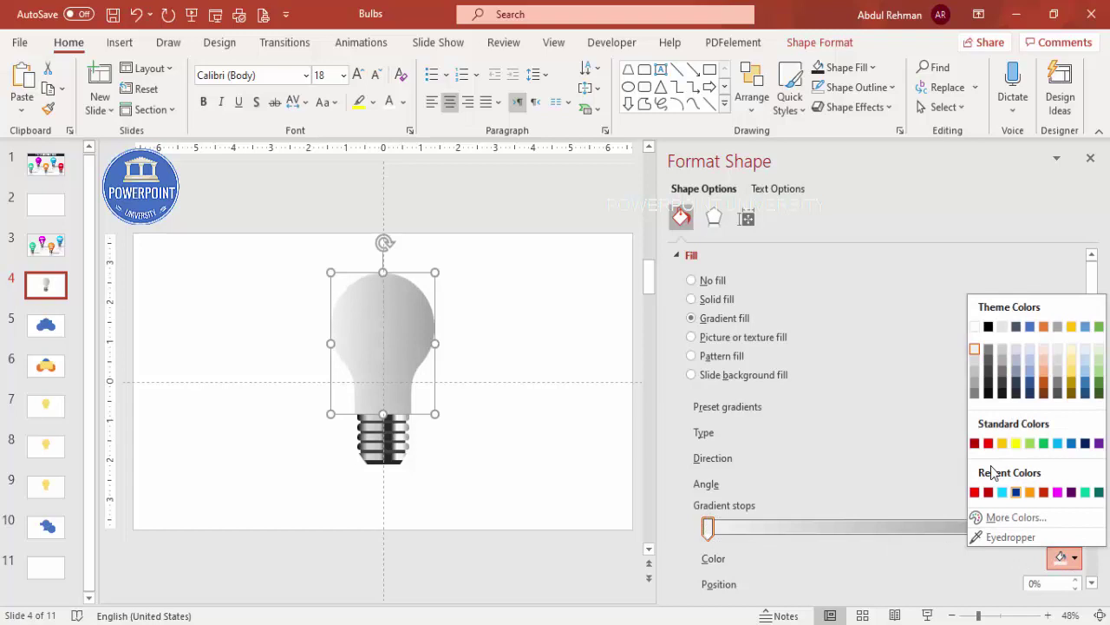
pyautogui.click(1006, 518)
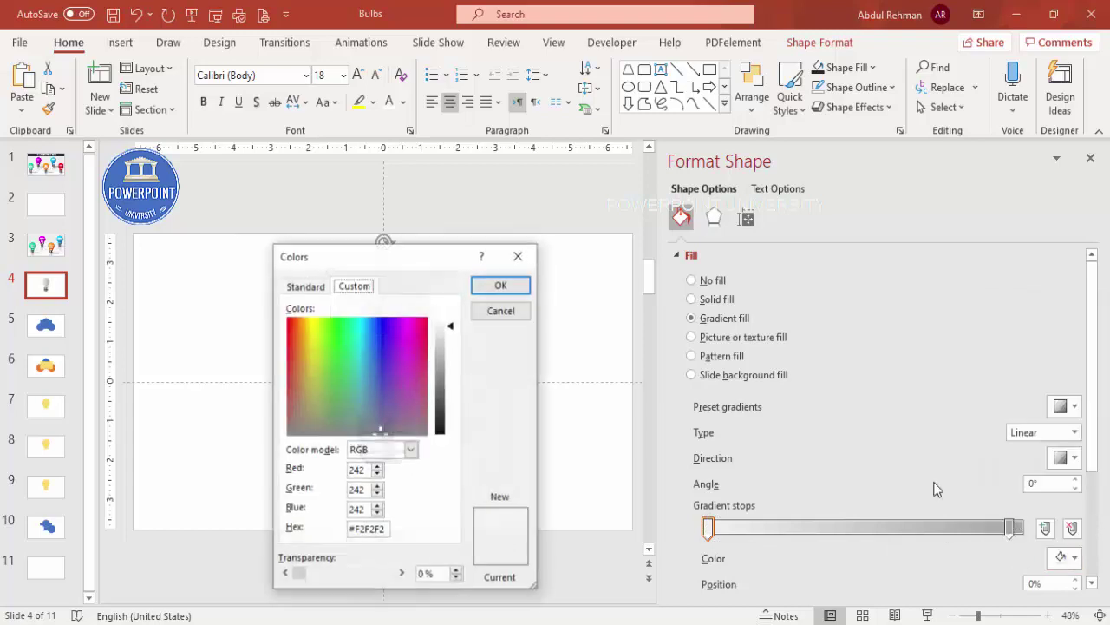
pyautogui.click(308, 288)
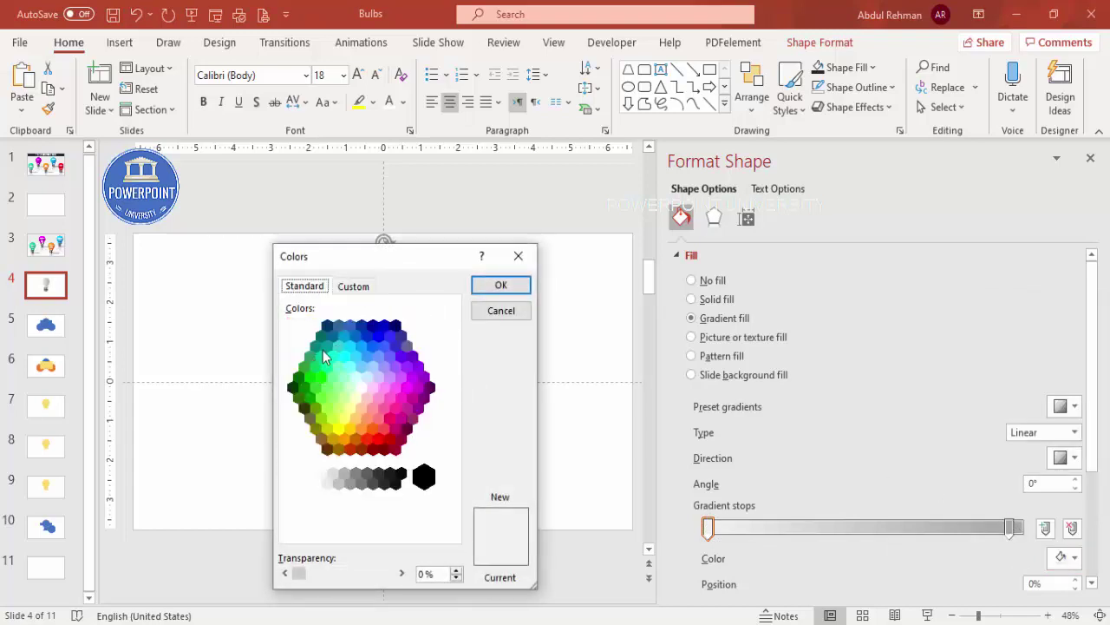
pyautogui.click(323, 355)
pyautogui.click(499, 287)
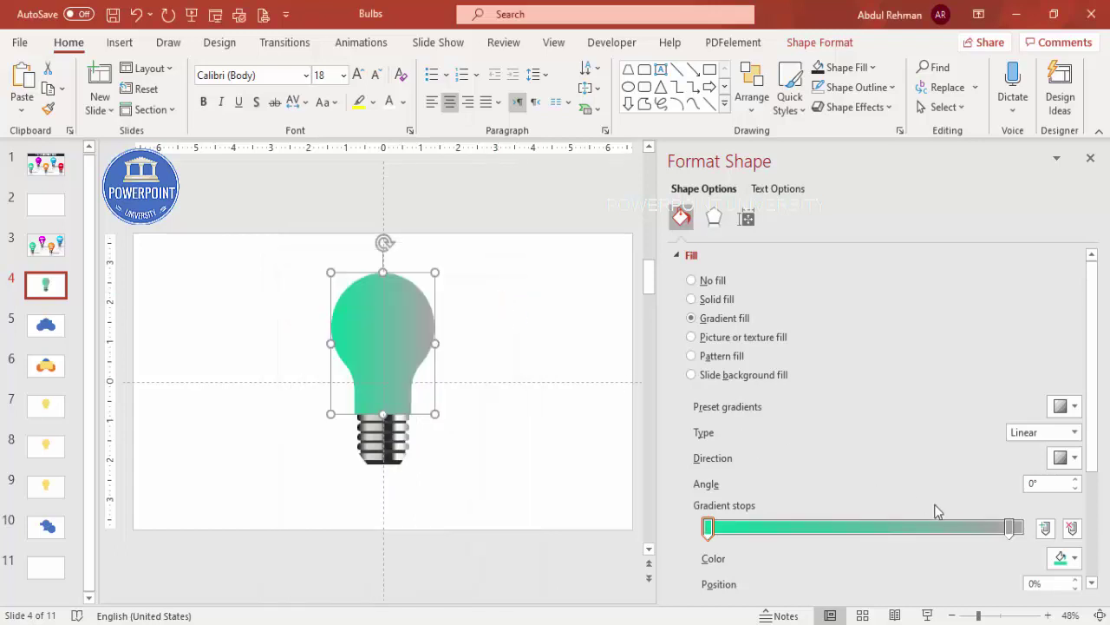
pyautogui.click(1010, 527)
pyautogui.click(1065, 558)
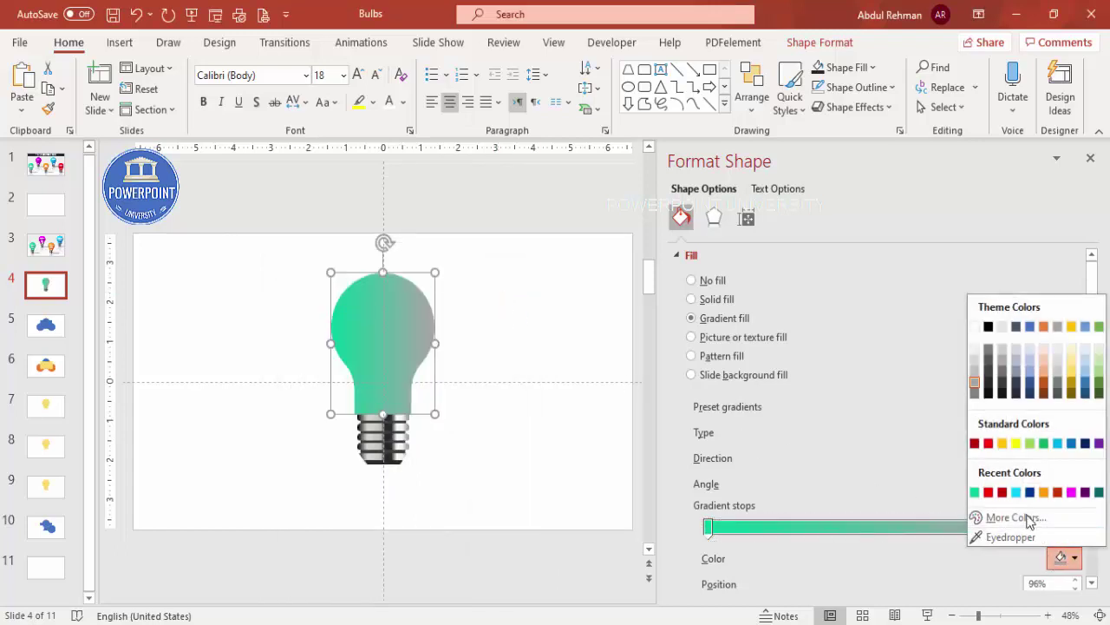
# Step: Set the right gradient stop to teal from the standard colour hexagon
pyautogui.click(997, 514)
pyautogui.click(304, 286)
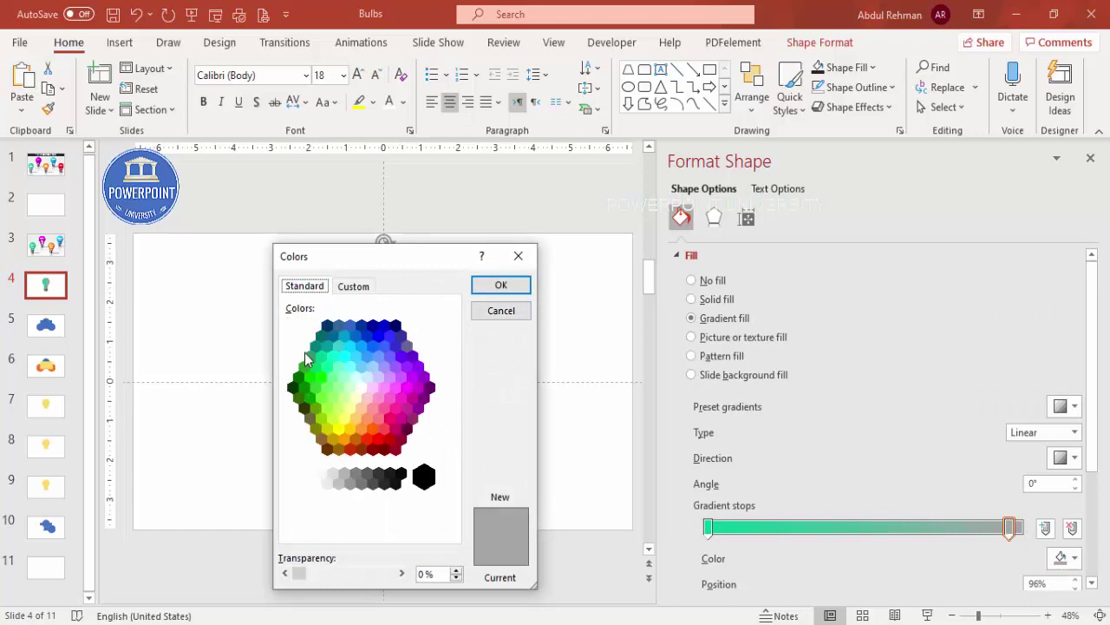
pyautogui.click(327, 347)
pyautogui.click(491, 289)
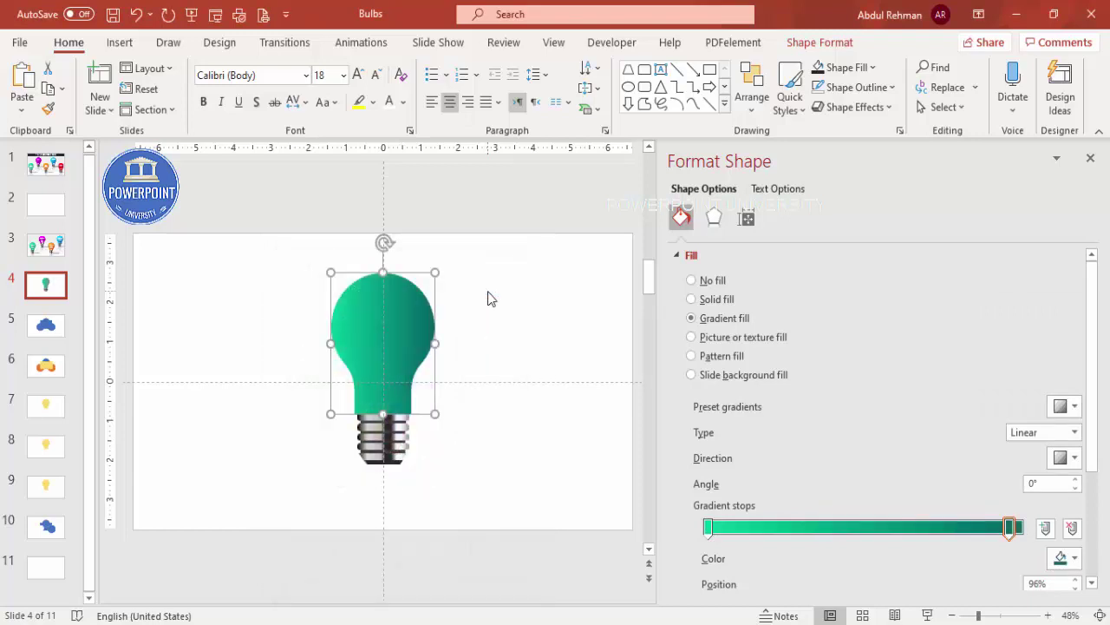
# Step: Change the bulb gradient type to Radial and choose a radial direction preset
pyautogui.click(1067, 457)
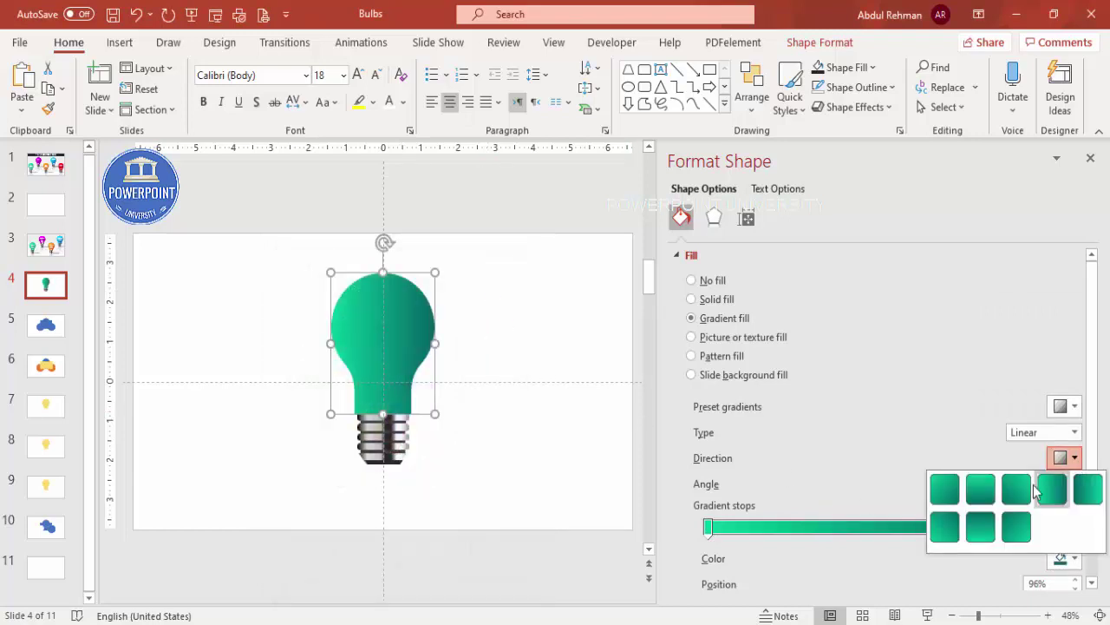
pyautogui.click(975, 451)
pyautogui.click(1044, 432)
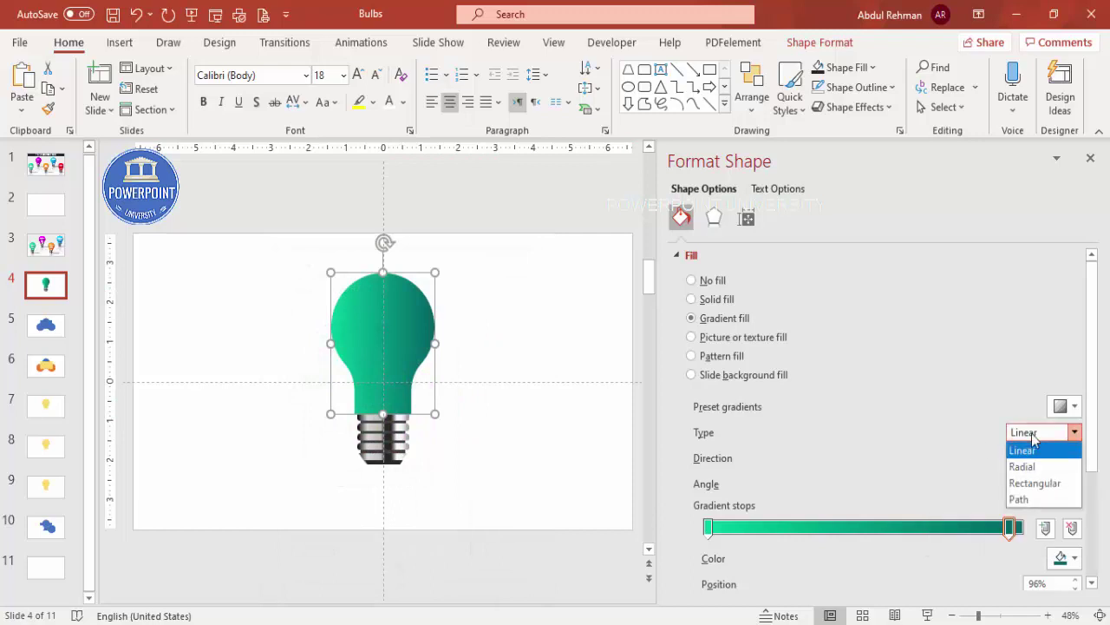
pyautogui.click(1037, 464)
pyautogui.click(1060, 464)
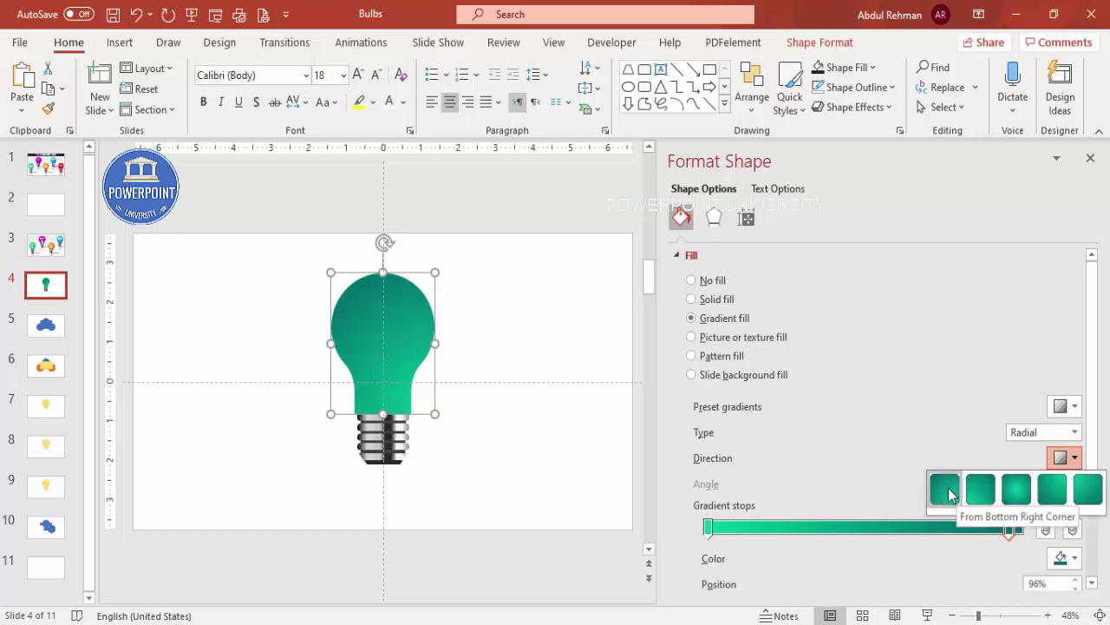
pyautogui.click(981, 491)
pyautogui.click(1062, 457)
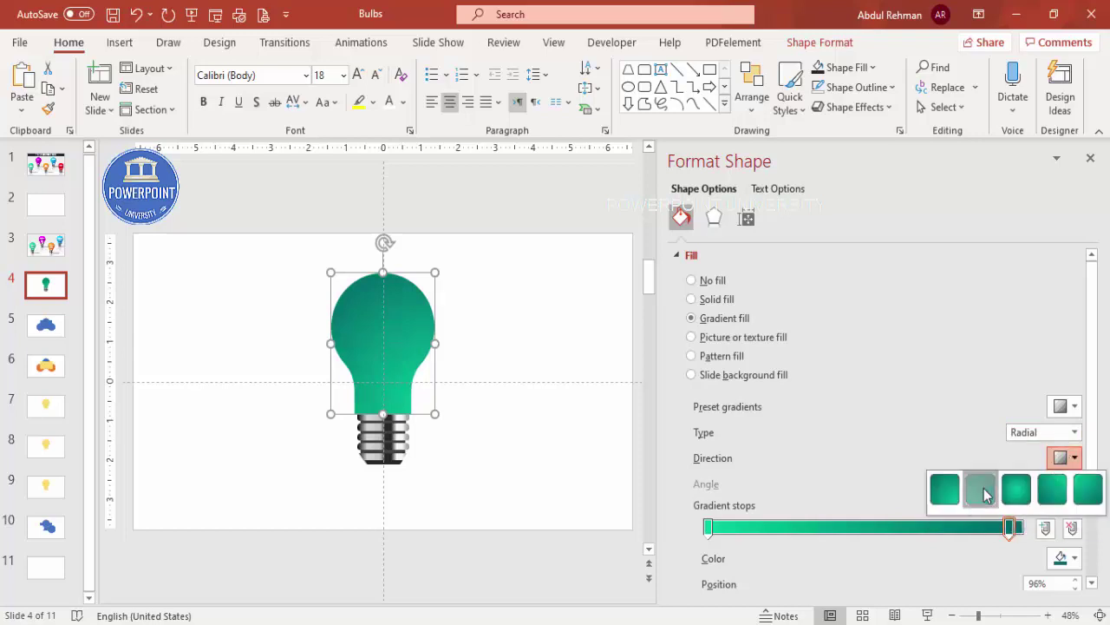
pyautogui.click(983, 493)
pyautogui.click(1064, 458)
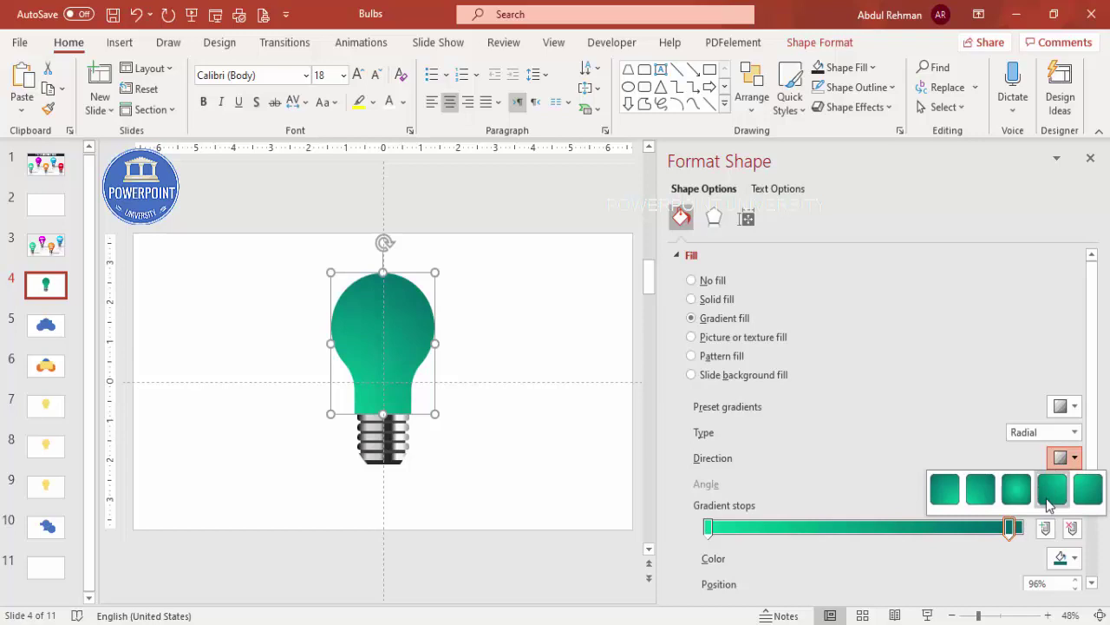
pyautogui.click(1088, 490)
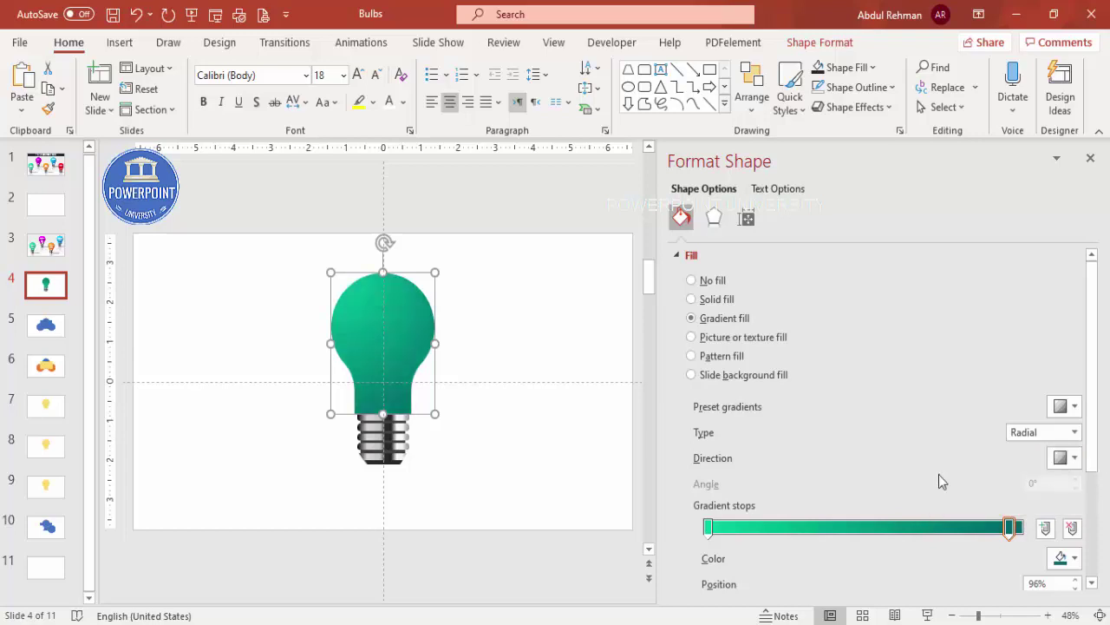
pyautogui.click(525, 340)
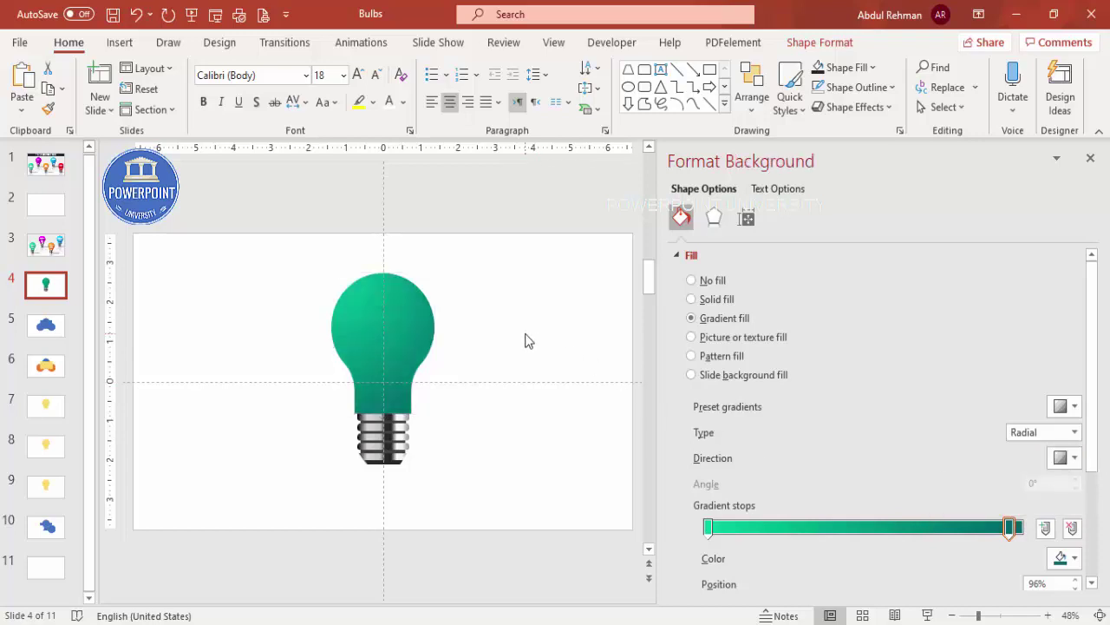
# Step: Draw a white oval with no outline over the top of the bulb
pyautogui.click(114, 43)
pyautogui.click(260, 99)
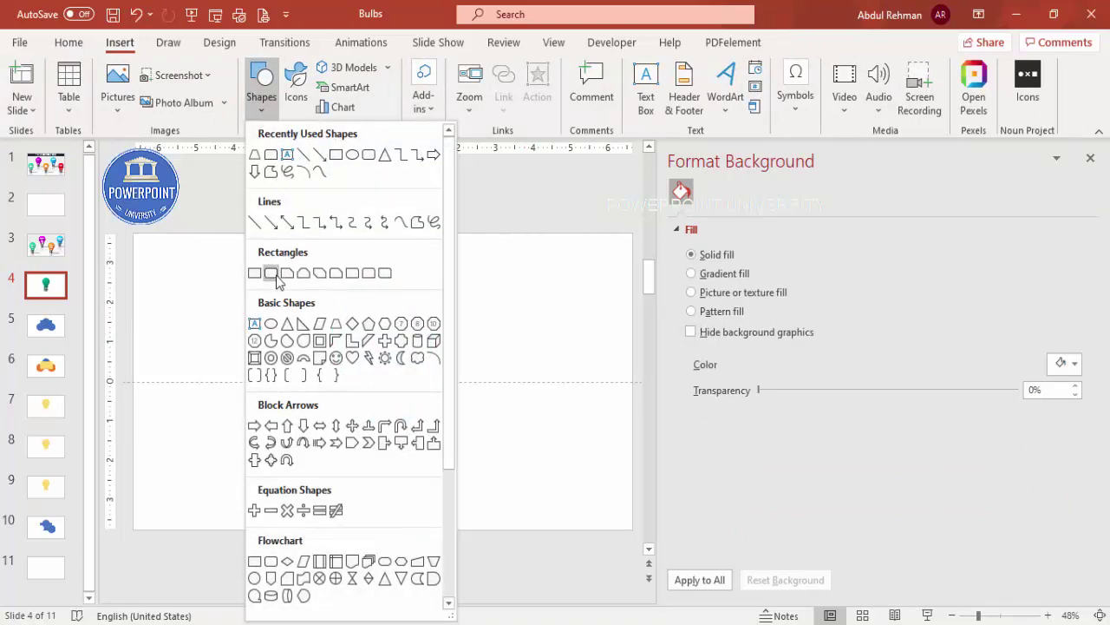
pyautogui.click(271, 324)
pyautogui.moveTo(342, 302); pyautogui.dragTo(394, 314)
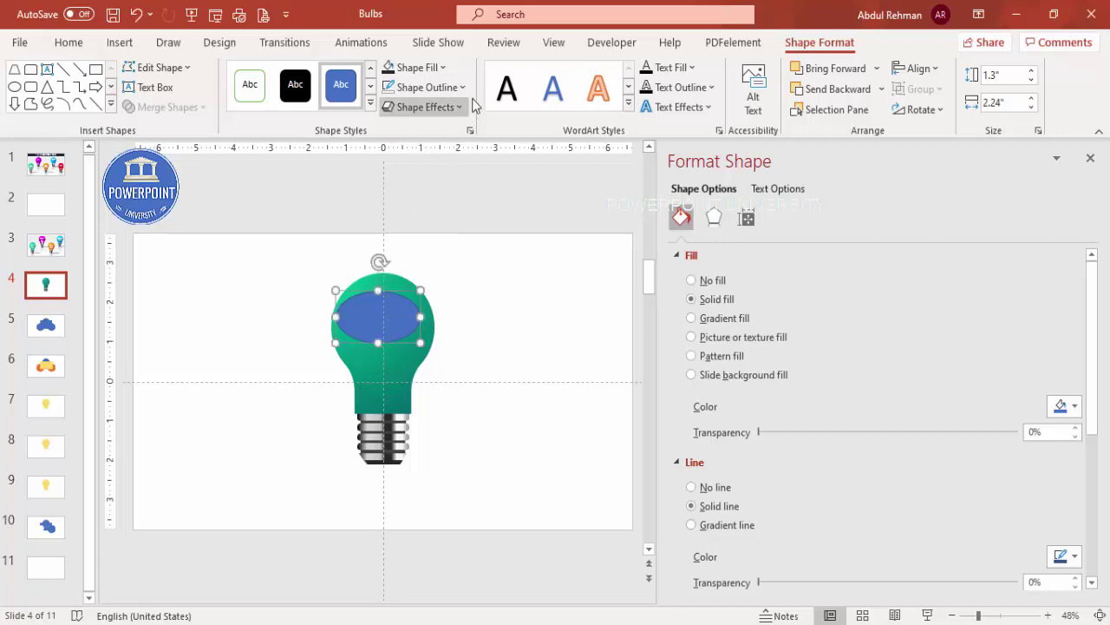
pyautogui.click(424, 86)
pyautogui.click(434, 326)
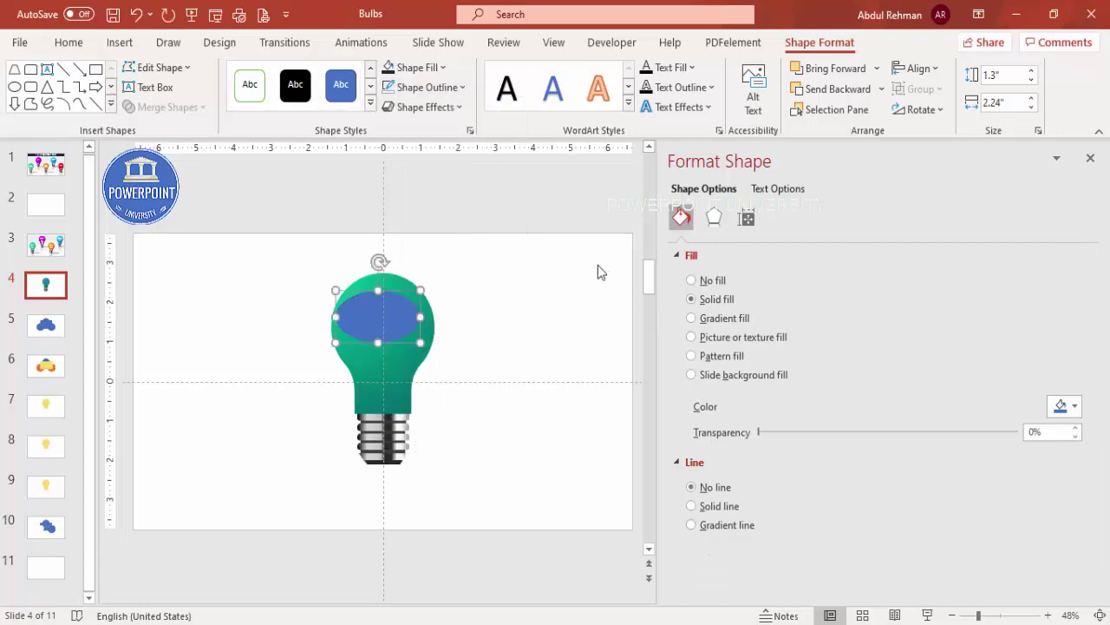
pyautogui.click(412, 67)
pyautogui.click(389, 111)
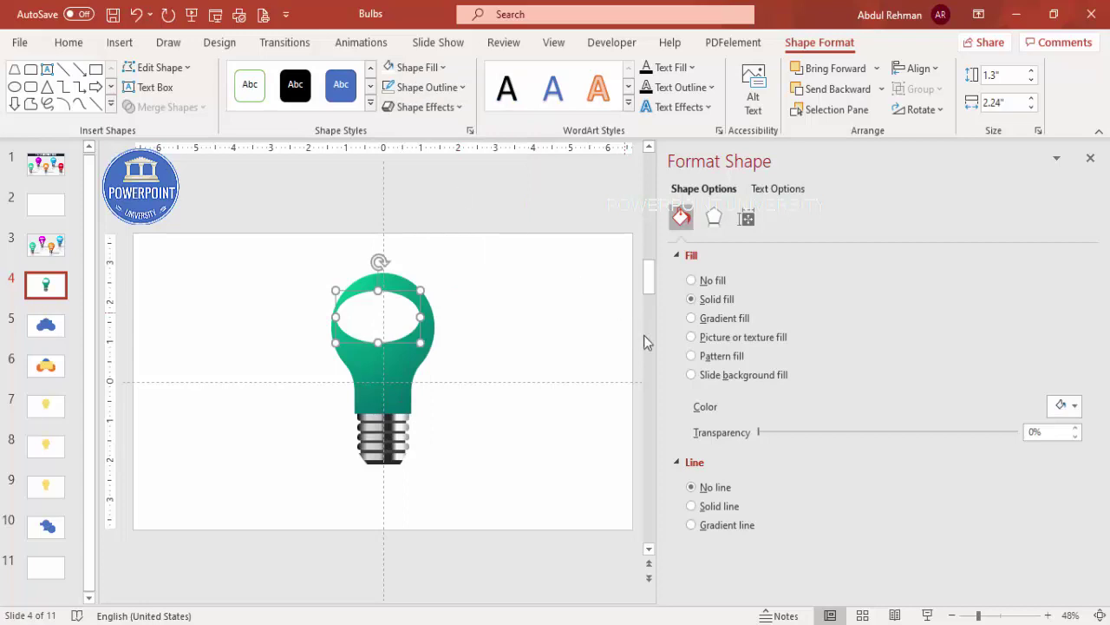
# Step: Make the oval 51% transparent with 33 pt soft edges, enlarging and nudging it into place
pyautogui.moveTo(758, 433); pyautogui.dragTo(885, 442)
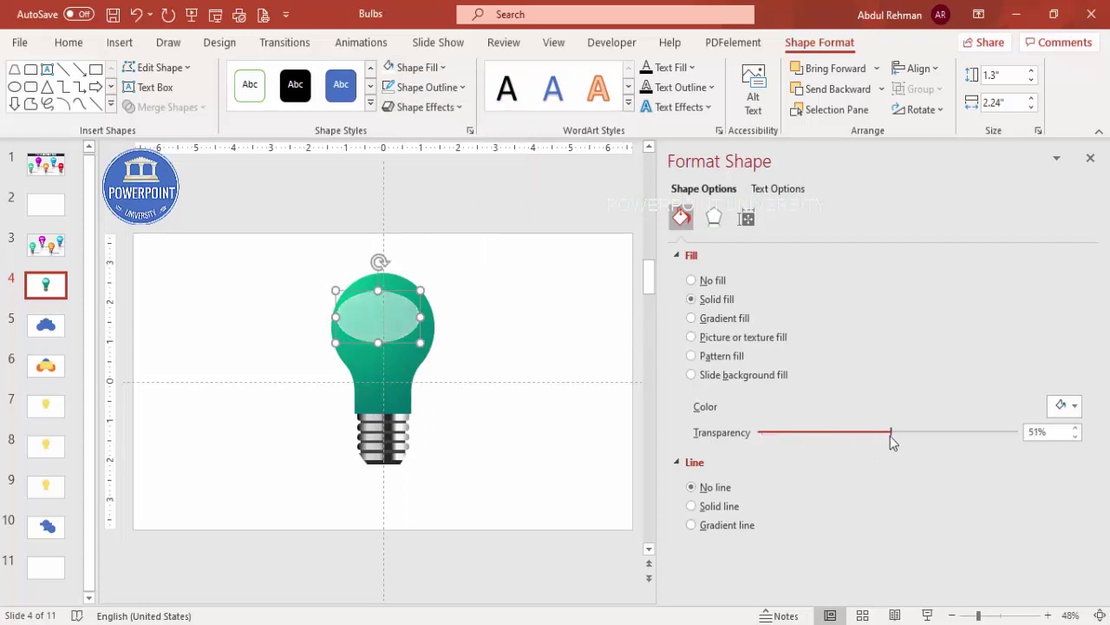
pyautogui.click(719, 219)
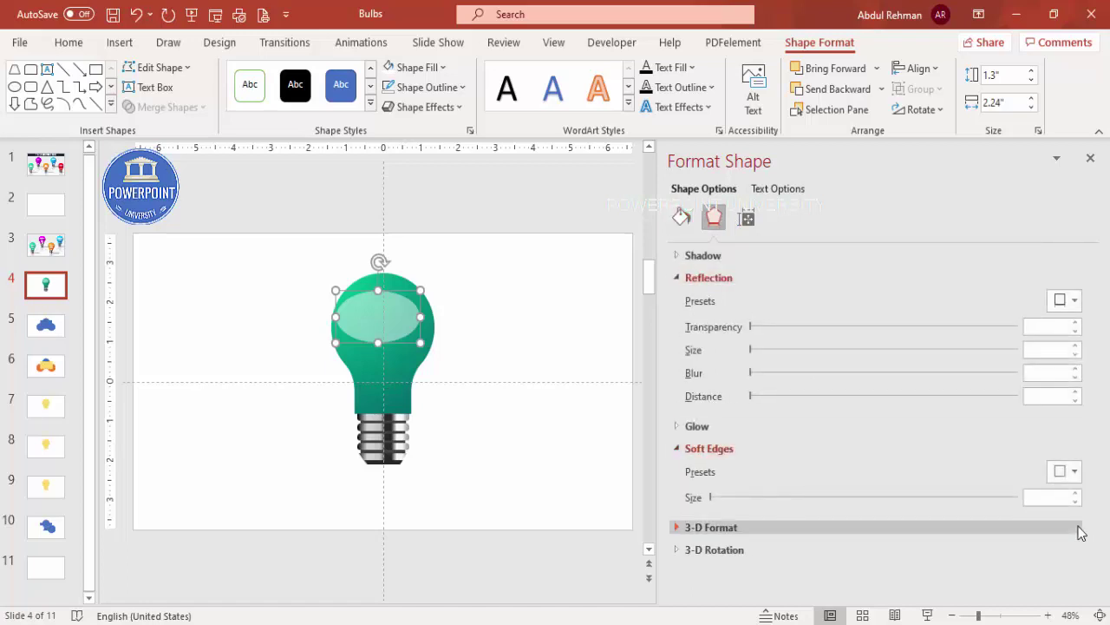
pyautogui.click(1076, 494)
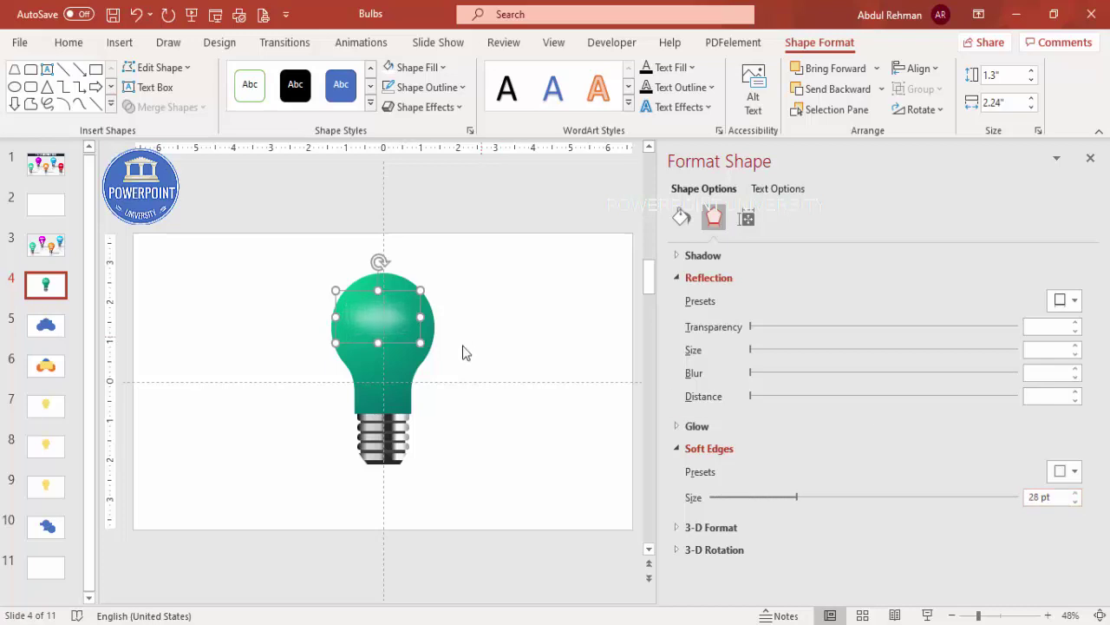
pyautogui.moveTo(420, 344); pyautogui.dragTo(424, 352)
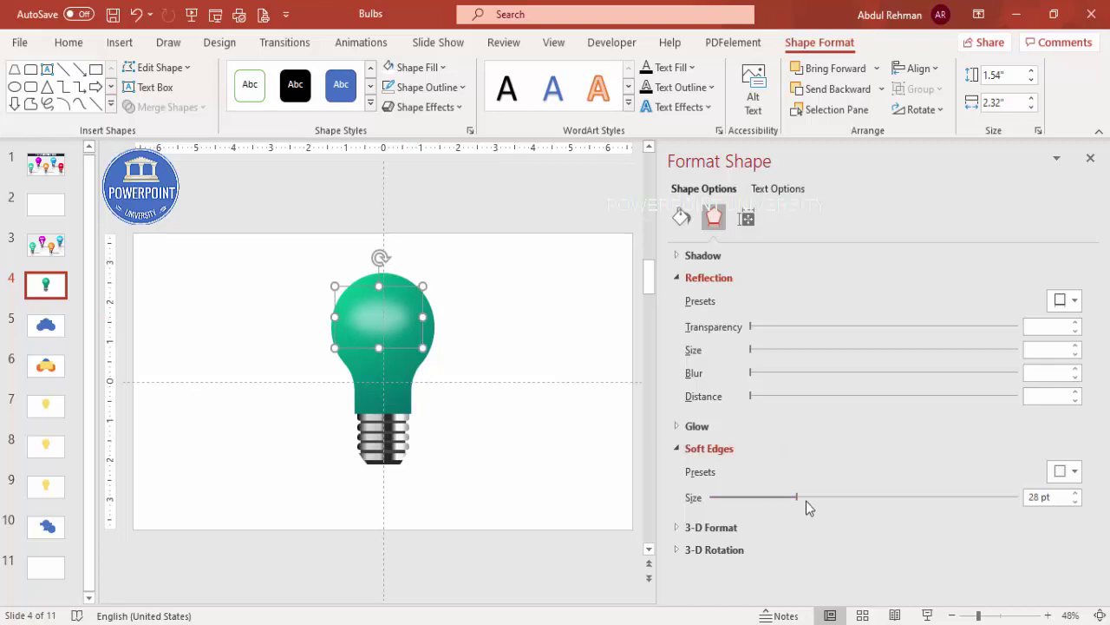
pyautogui.moveTo(806, 498); pyautogui.dragTo(813, 501)
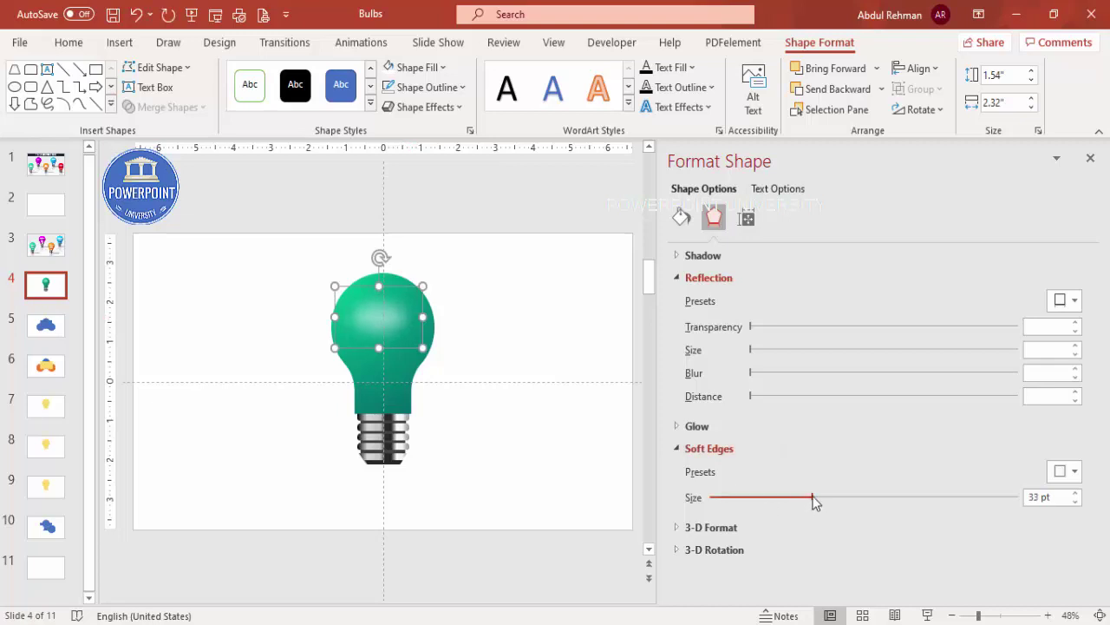
pyautogui.click(465, 299)
pyautogui.click(388, 317)
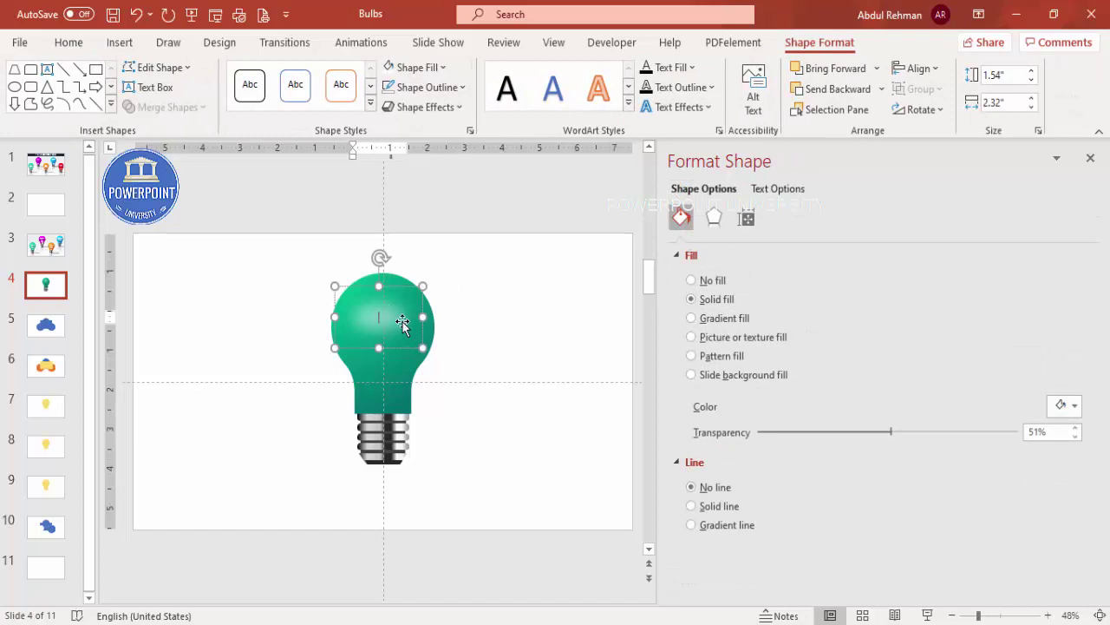
pyautogui.moveTo(403, 323); pyautogui.dragTo(401, 319)
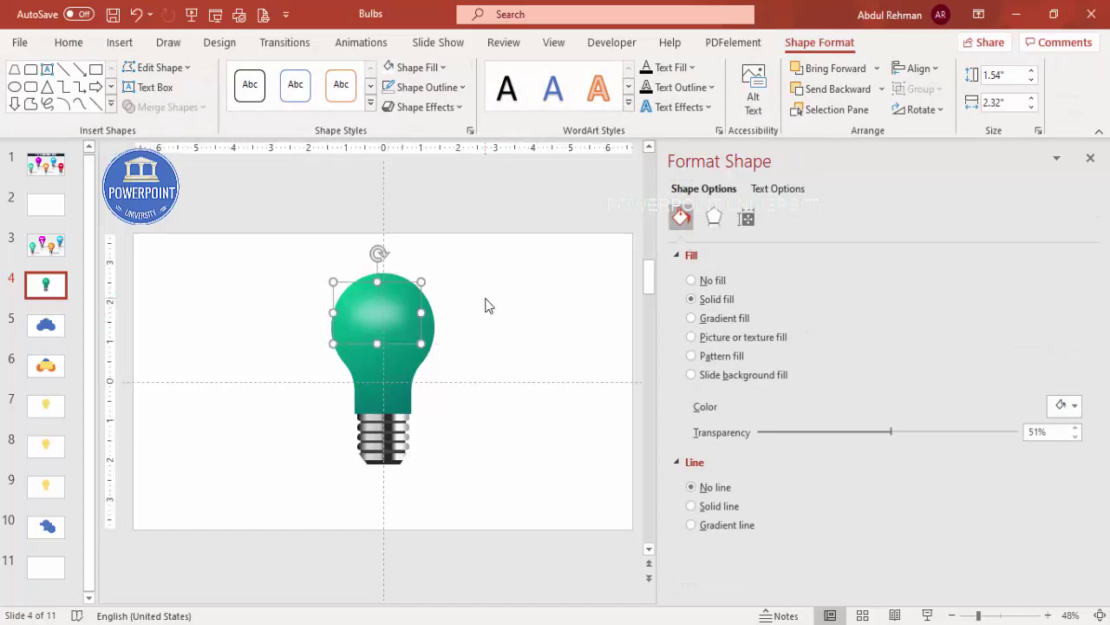
pyautogui.click(485, 304)
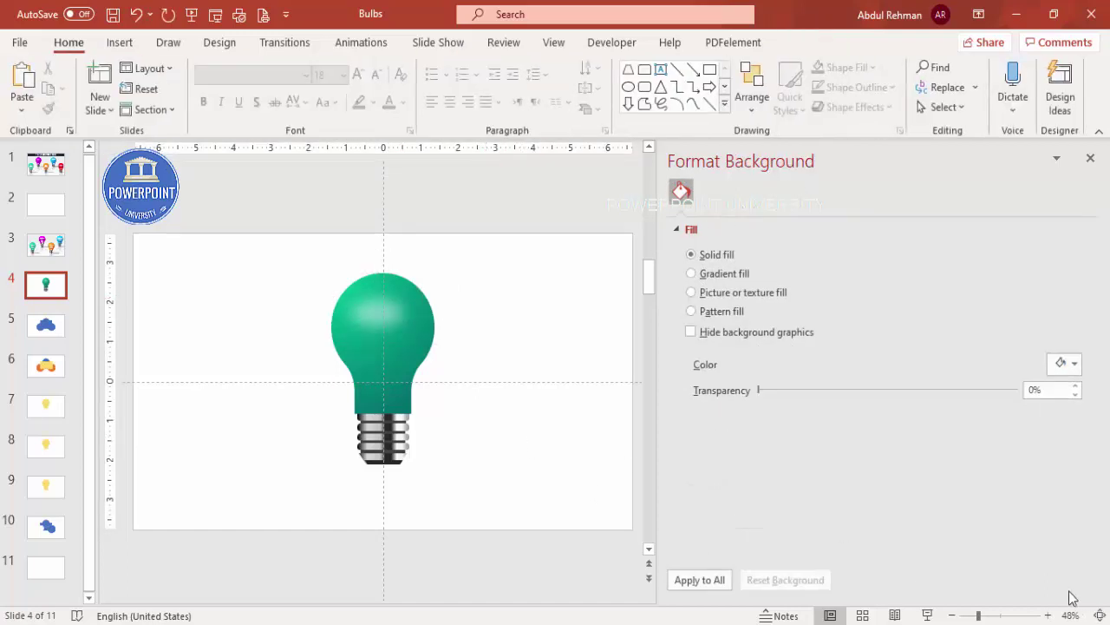
# Step: Marquee-select all bulb parts, group them with Ctrl+G, and apply a reflection variation
pyautogui.moveTo(656, 447); pyautogui.dragTo(871, 462)
pyautogui.moveTo(650, 551); pyautogui.dragTo(263, 196)
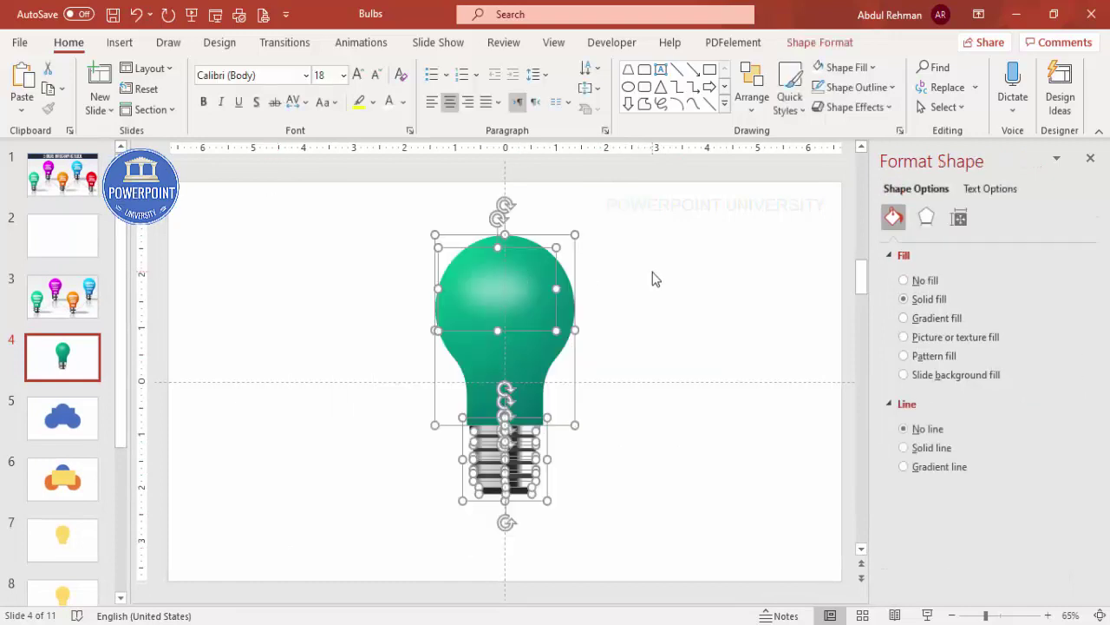
pyautogui.hotkey('ctrl', 'g')
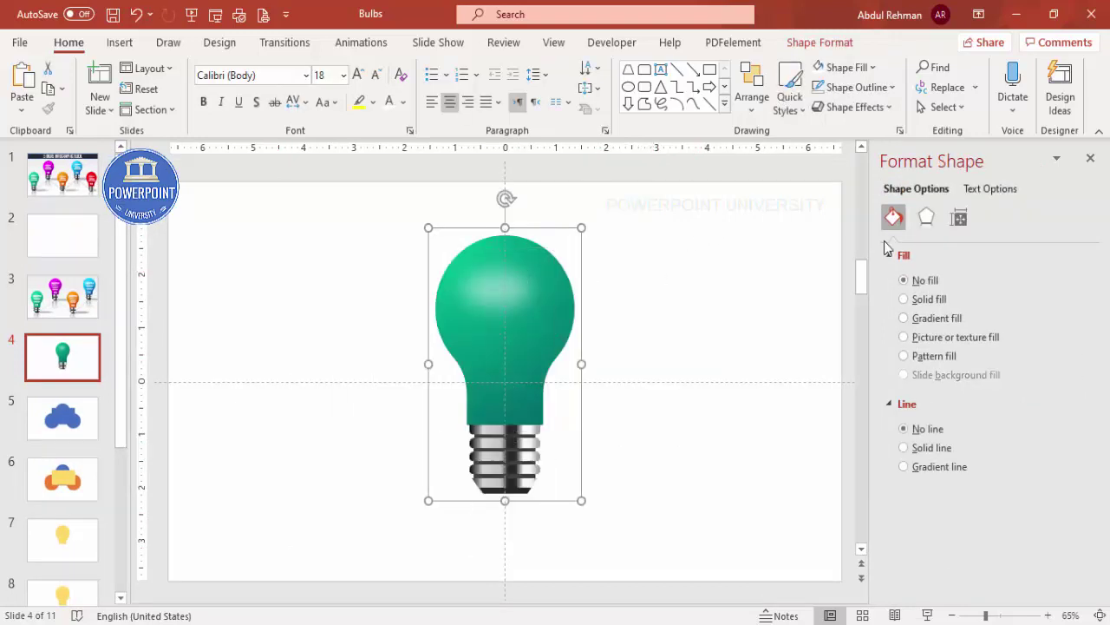
pyautogui.click(925, 220)
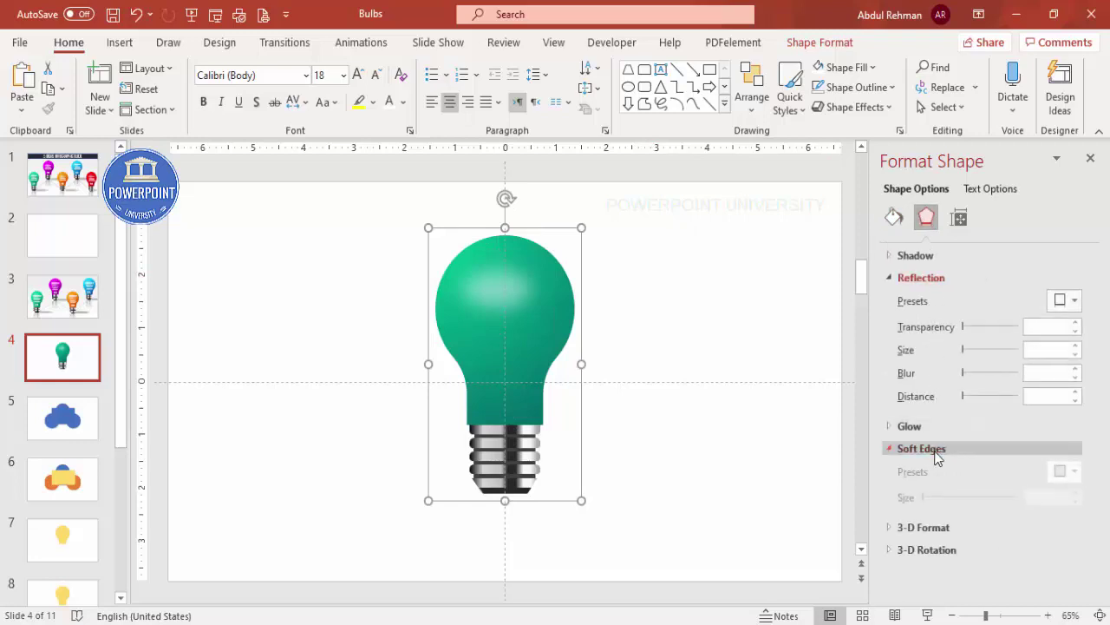
pyautogui.click(1065, 300)
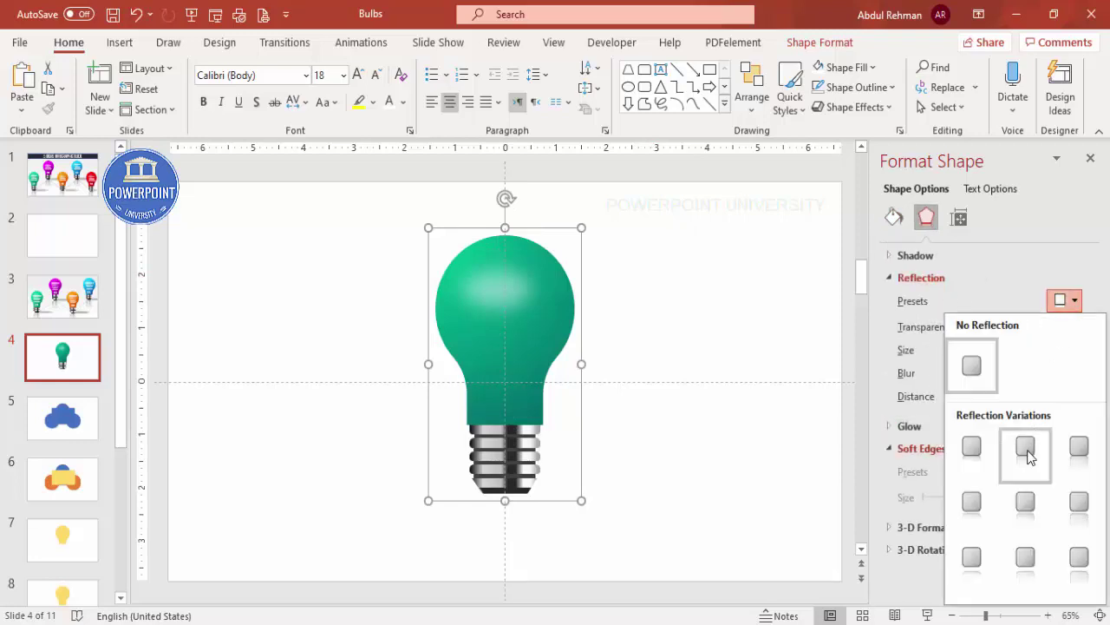
pyautogui.click(983, 512)
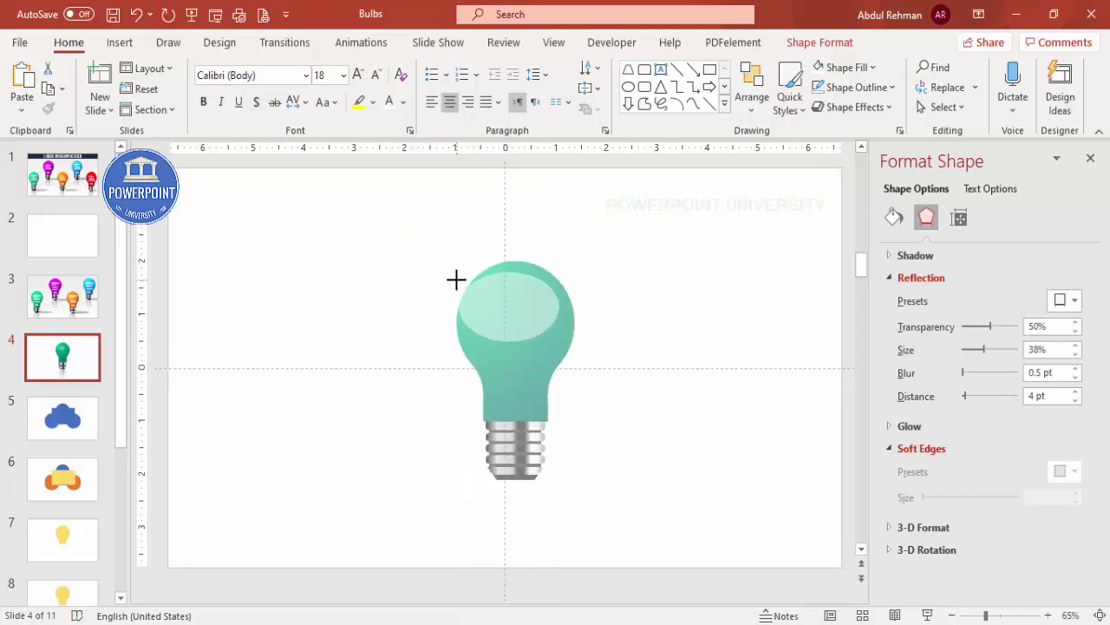
# Step: Move the bulb left and duplicate it into a row of four staggered low and high
pyautogui.moveTo(532, 329); pyautogui.dragTo(439, 293)
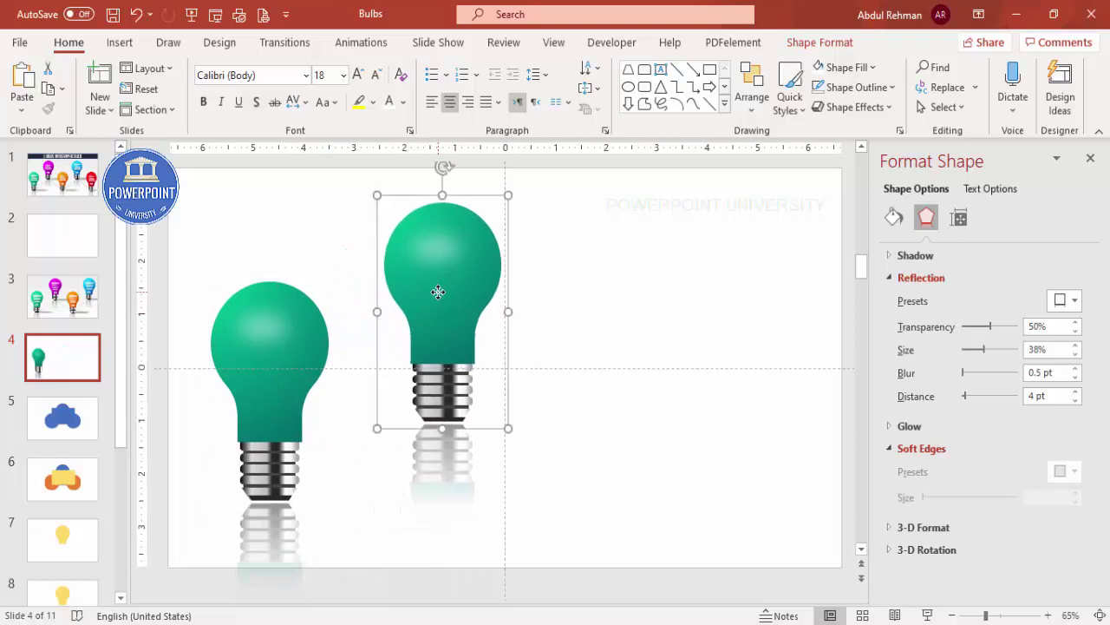
pyautogui.hotkey('ctrl', 'd')
pyautogui.moveTo(585, 297); pyautogui.dragTo(595, 401)
pyautogui.hotkey('ctrl', 'd')
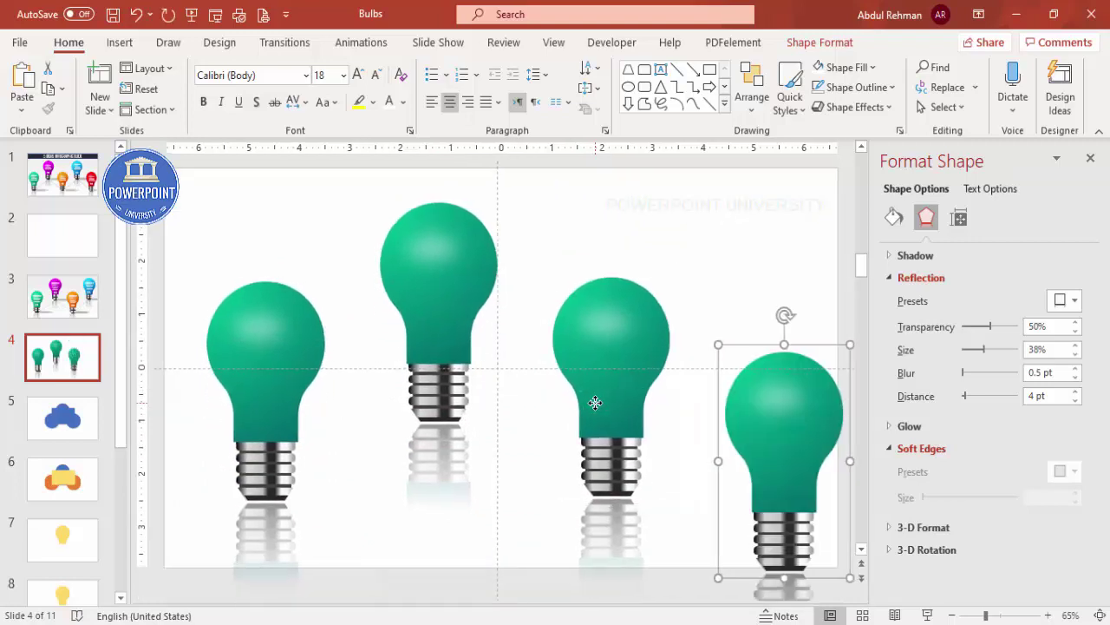
pyautogui.moveTo(773, 436); pyautogui.dragTo(764, 281)
pyautogui.click(677, 522)
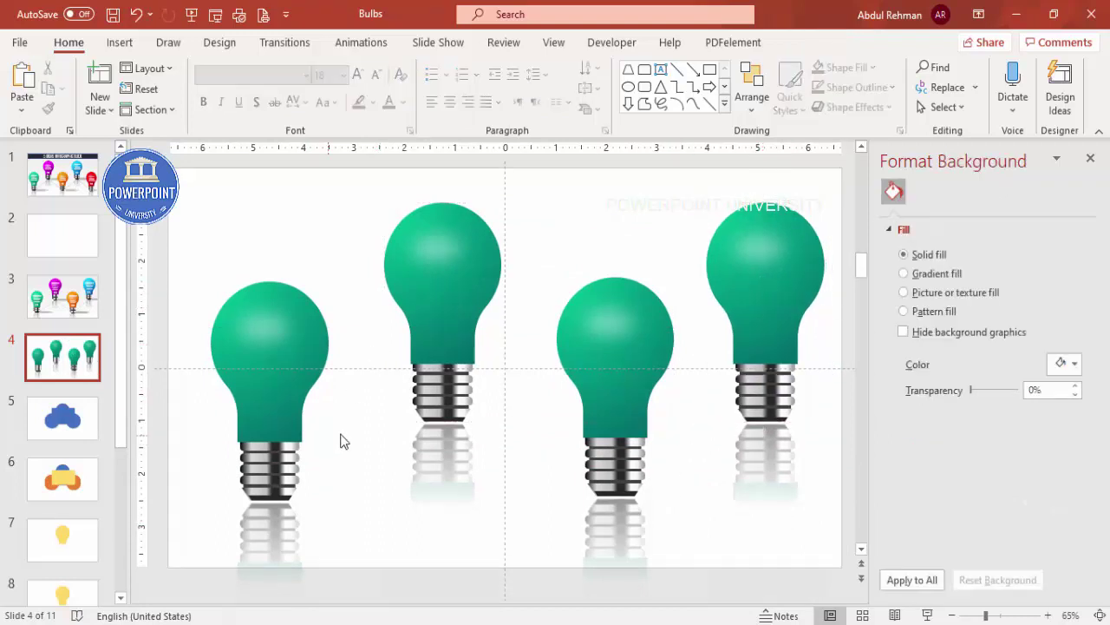
# Step: Draw a freeform zigzag line connecting the bases of the four bulbs
pyautogui.click(131, 43)
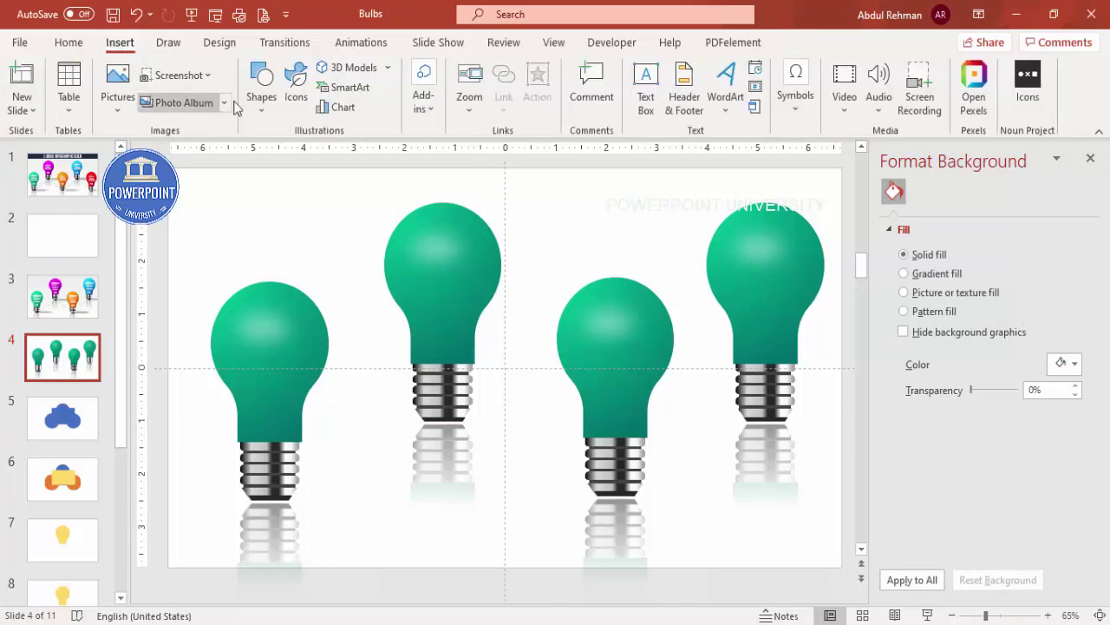
pyautogui.click(261, 103)
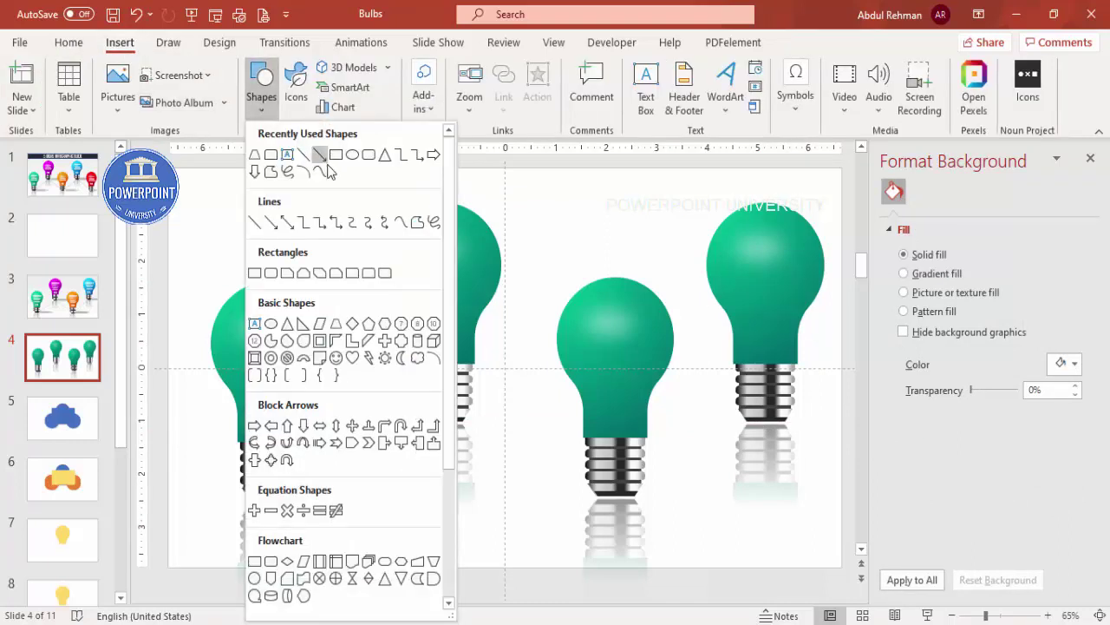
pyautogui.click(417, 223)
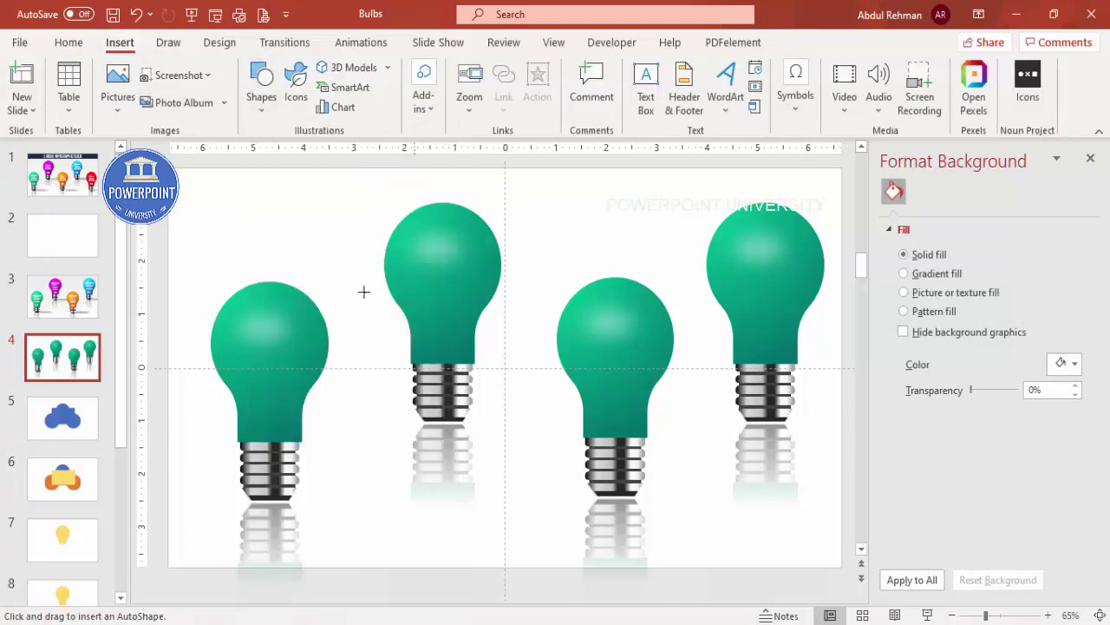
pyautogui.click(297, 482)
pyautogui.click(443, 424)
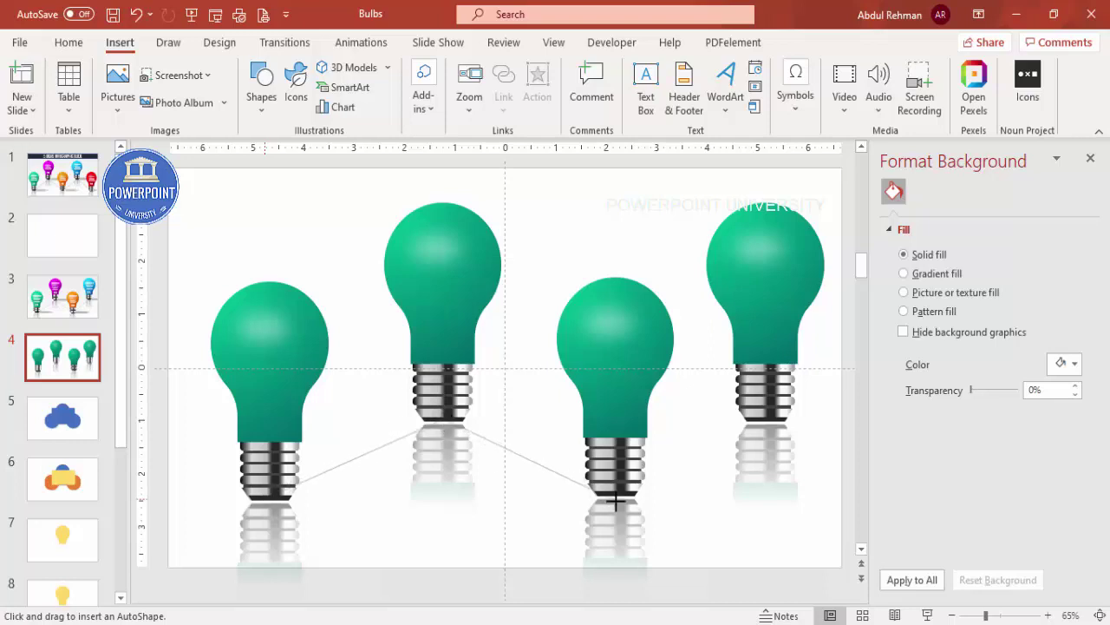
pyautogui.click(616, 495)
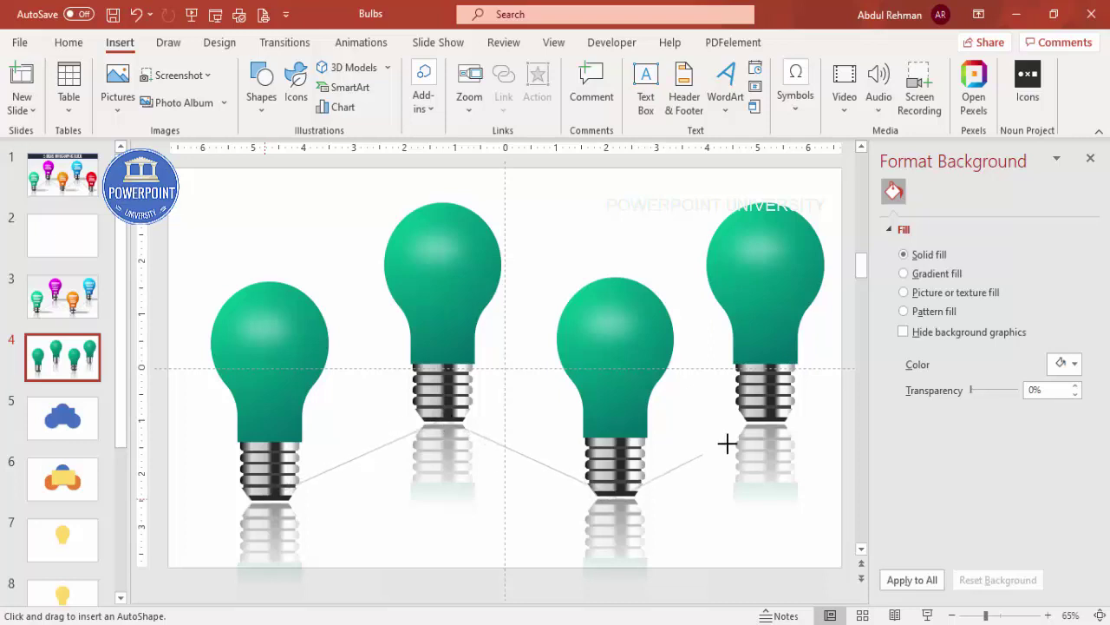
pyautogui.doubleClick(771, 419)
# Step: Make the zigzag a 6.25 pt grey line, about 53% transparent, sent to back
pyautogui.scroll(-3, 917, 422)
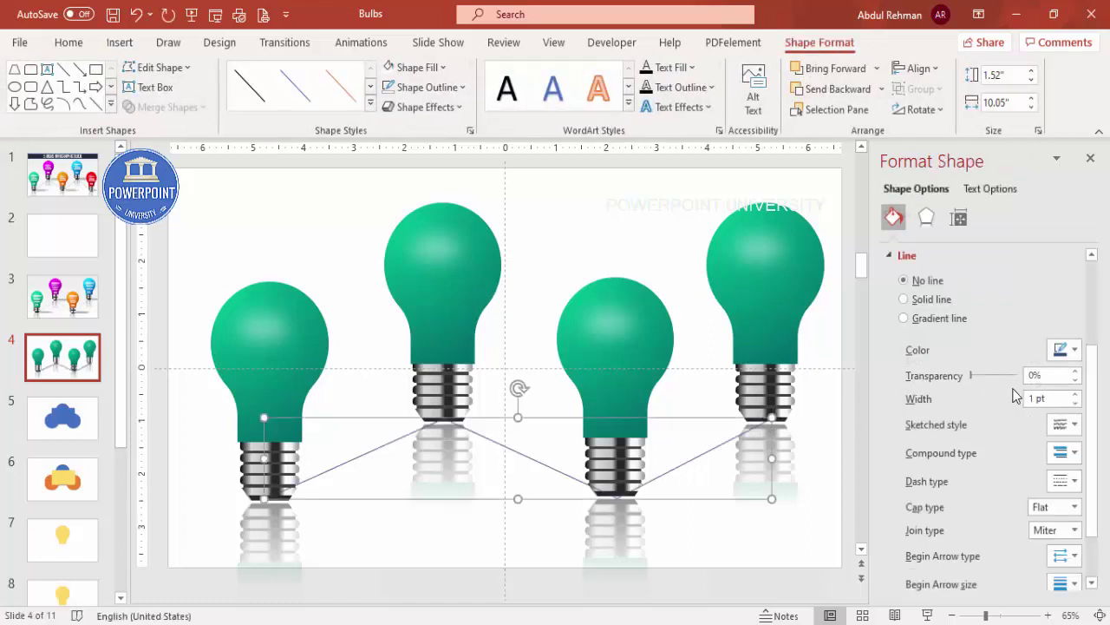
pyautogui.moveTo(1076, 394); pyautogui.dragTo(1076, 395)
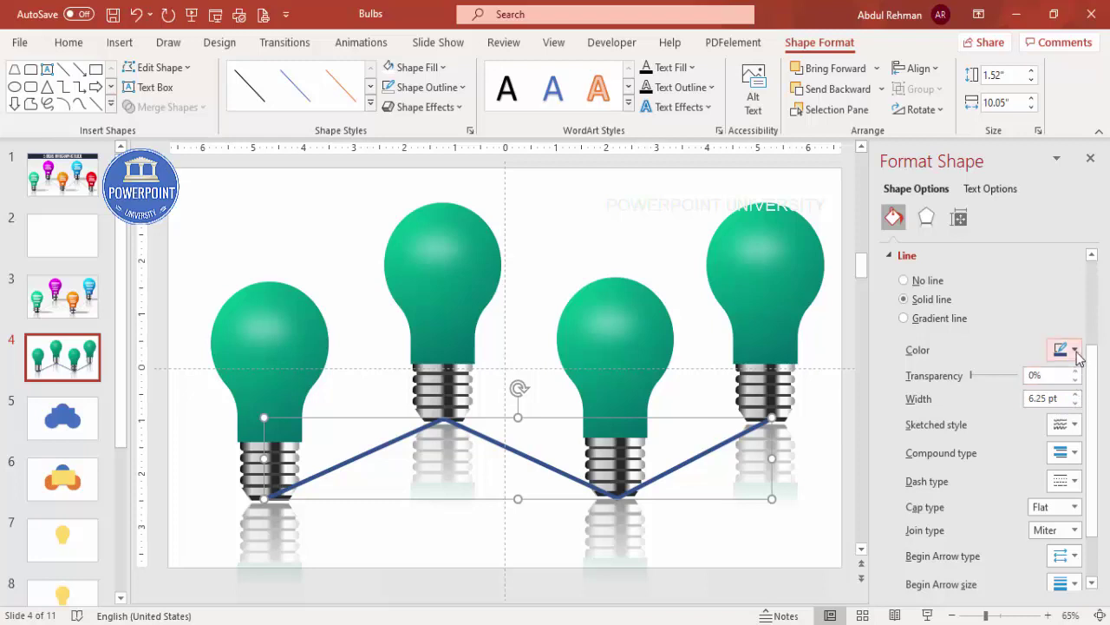
pyautogui.click(1063, 351)
pyautogui.click(978, 462)
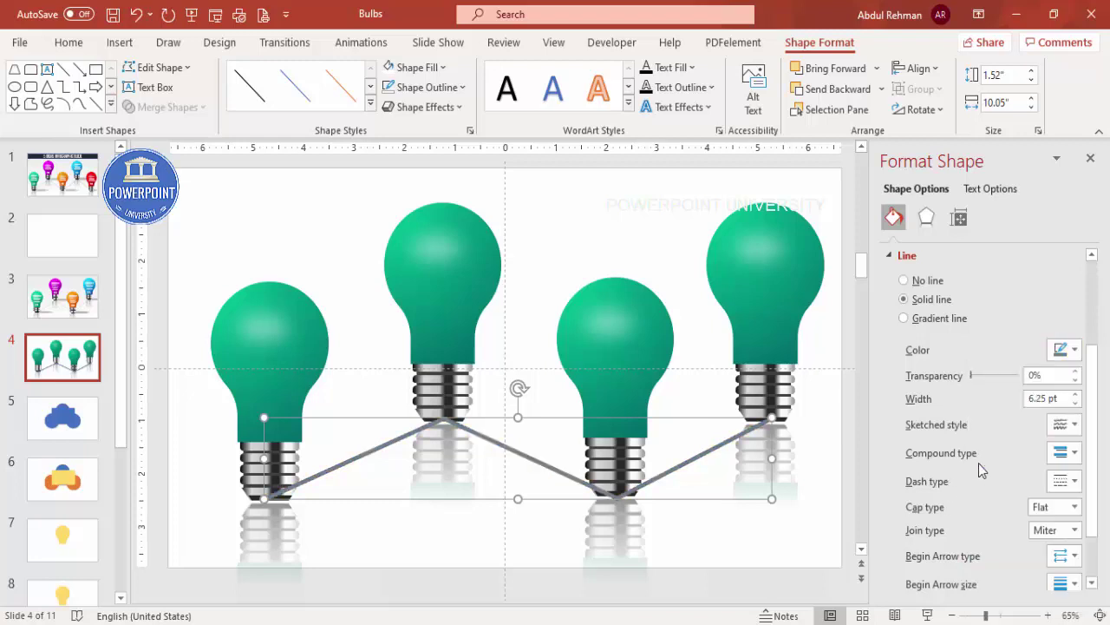
pyautogui.moveTo(971, 375); pyautogui.dragTo(1000, 378)
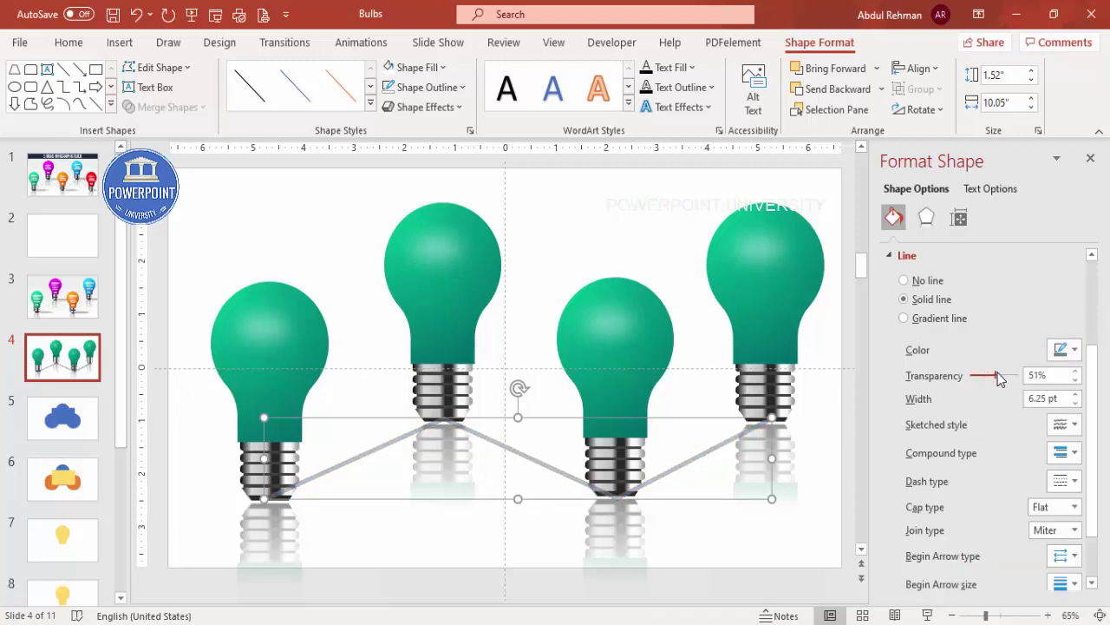
pyautogui.click(882, 89)
pyautogui.click(853, 136)
pyautogui.click(680, 200)
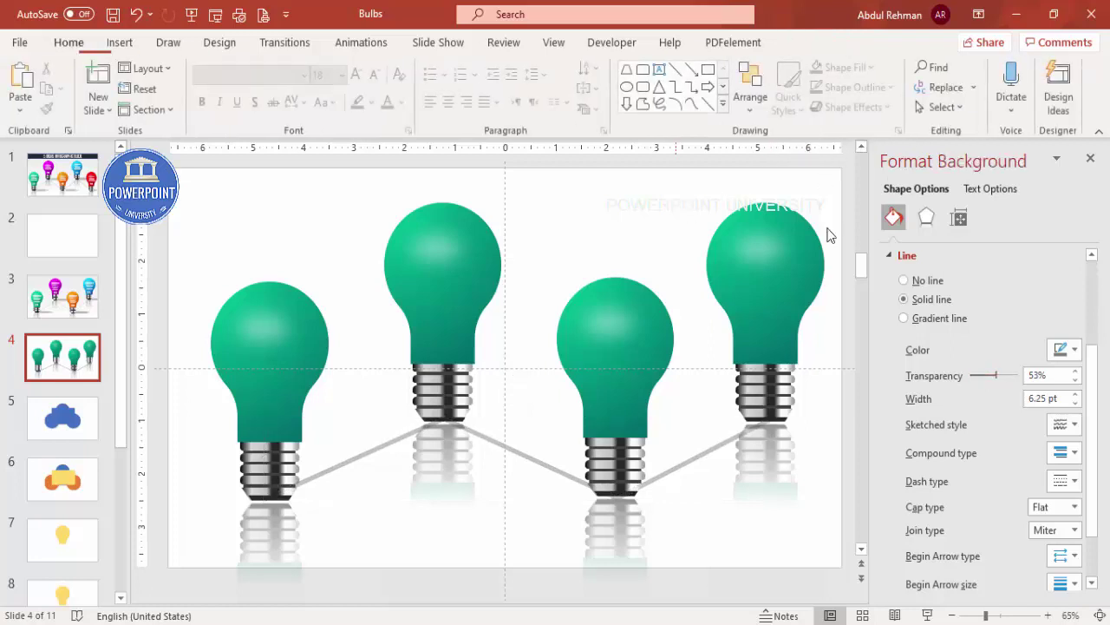
# Step: On the second bulb, set the left gradient stop to light cyan
pyautogui.click(460, 271)
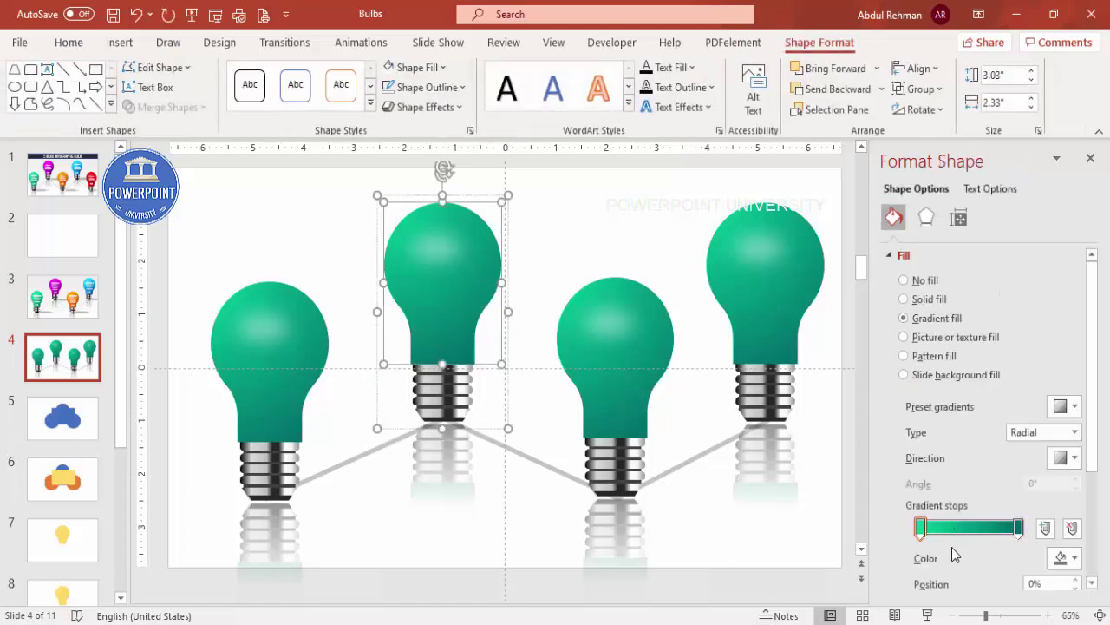
pyautogui.click(1065, 558)
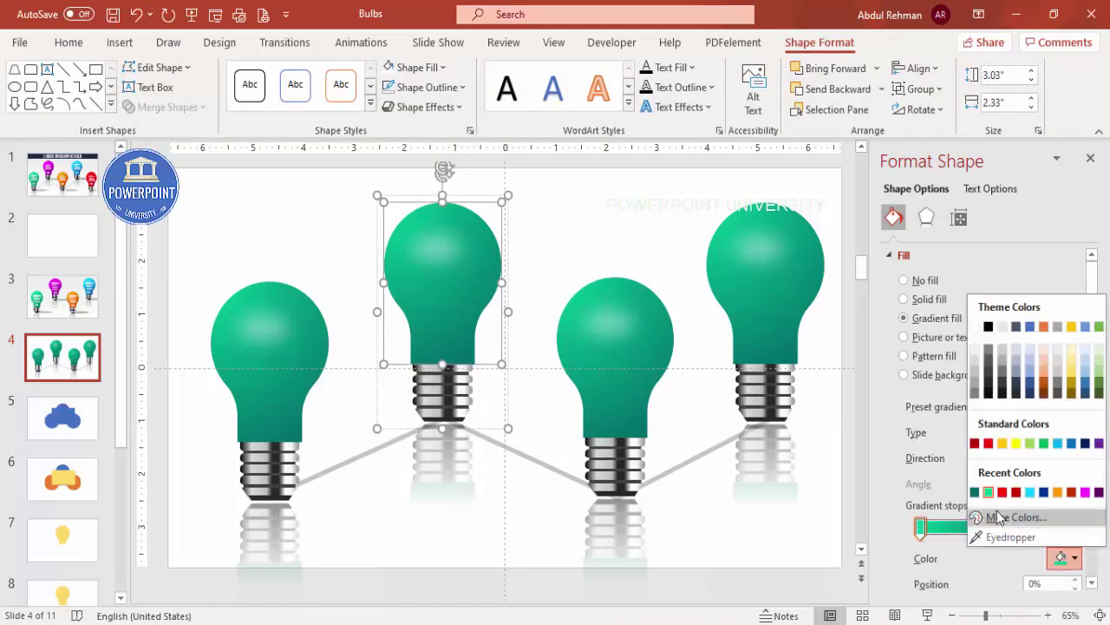
pyautogui.click(1015, 517)
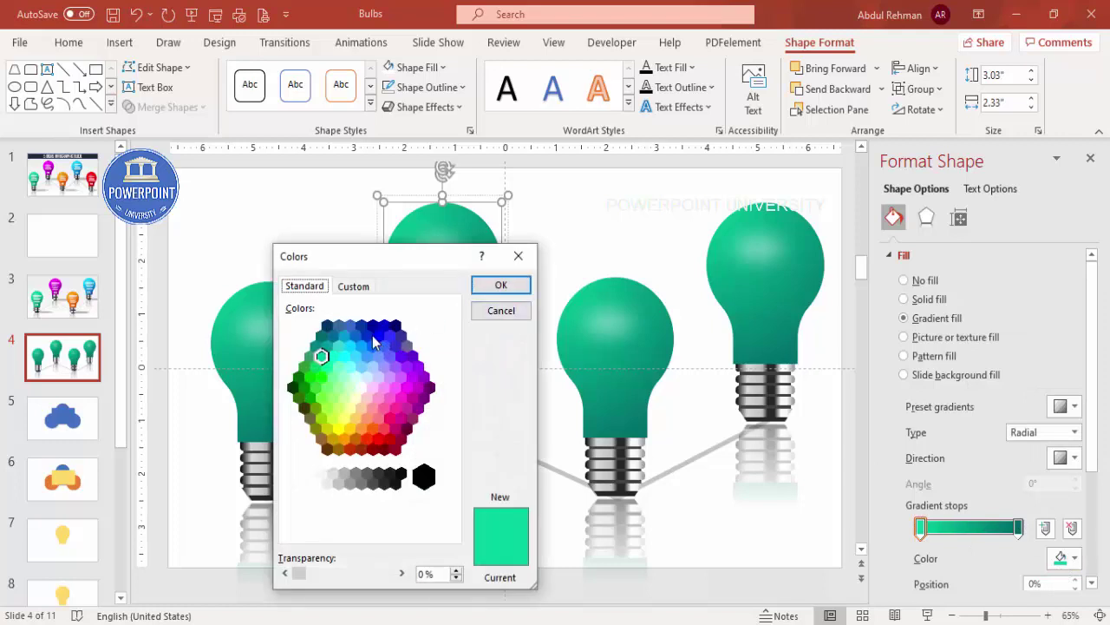
pyautogui.click(368, 336)
pyautogui.click(362, 325)
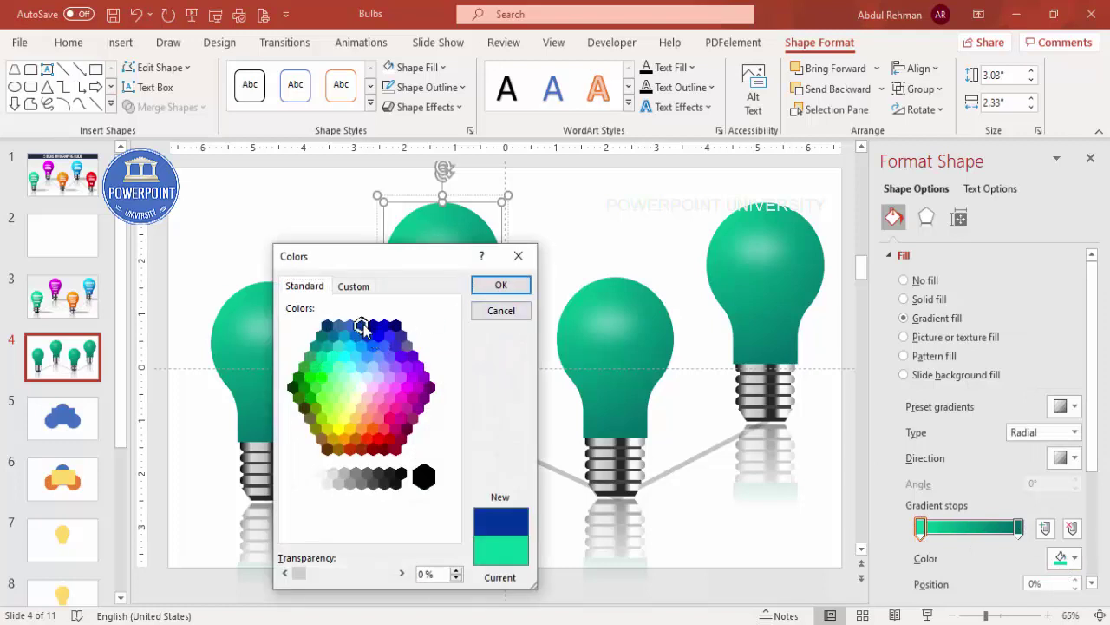
pyautogui.click(476, 287)
pyautogui.click(1069, 560)
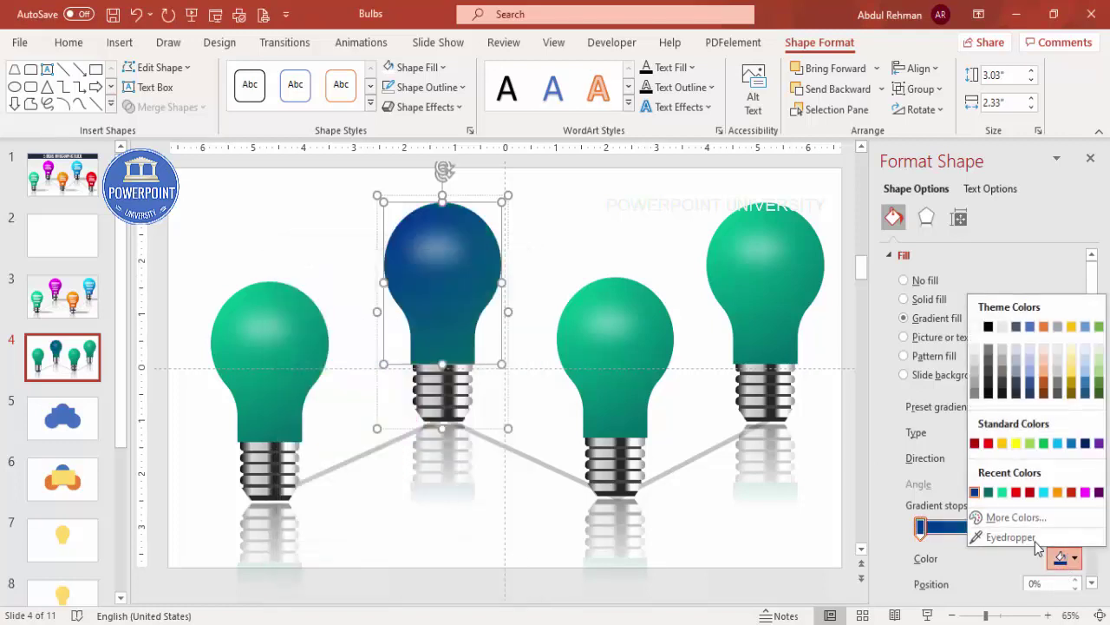
pyautogui.click(1002, 512)
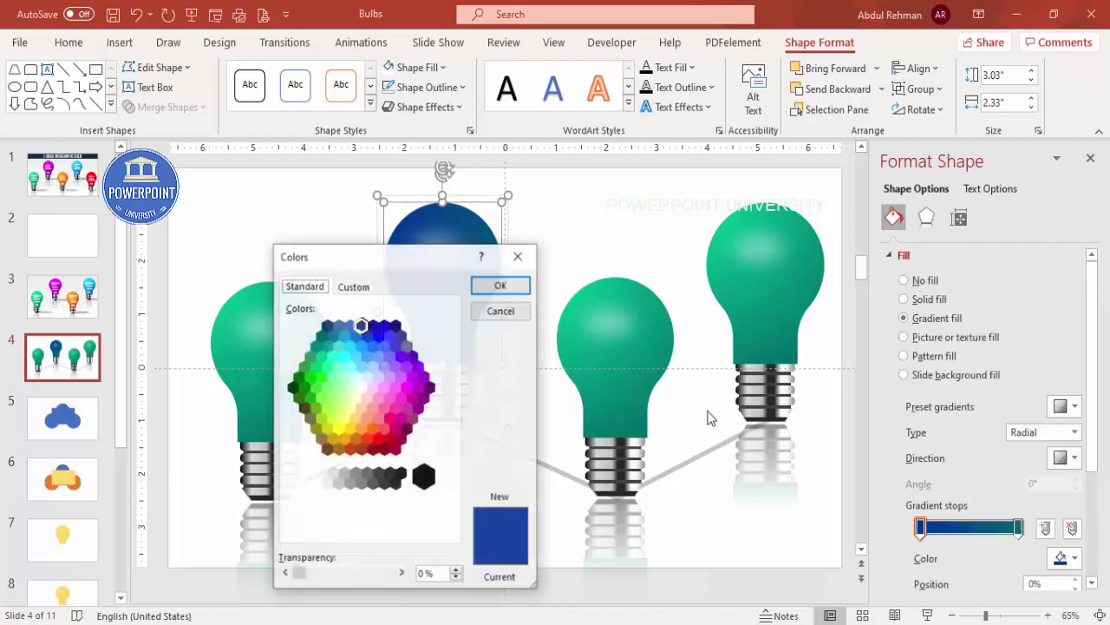
pyautogui.click(351, 346)
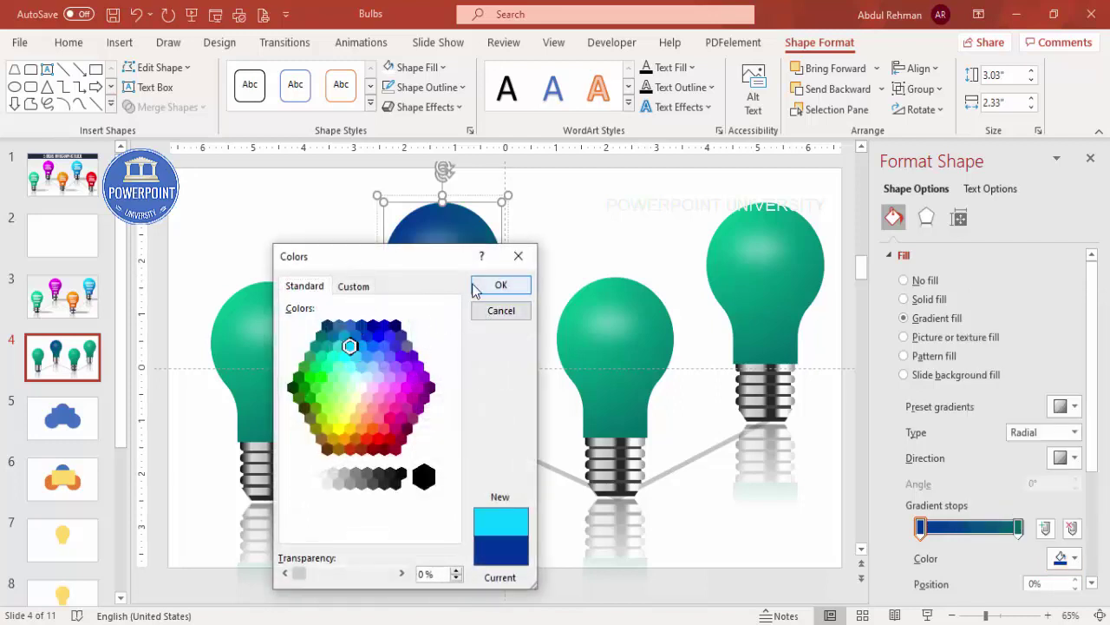
# Step: Set the second bulb's right gradient stop to dark blue
pyautogui.click(1018, 528)
pyautogui.click(1073, 558)
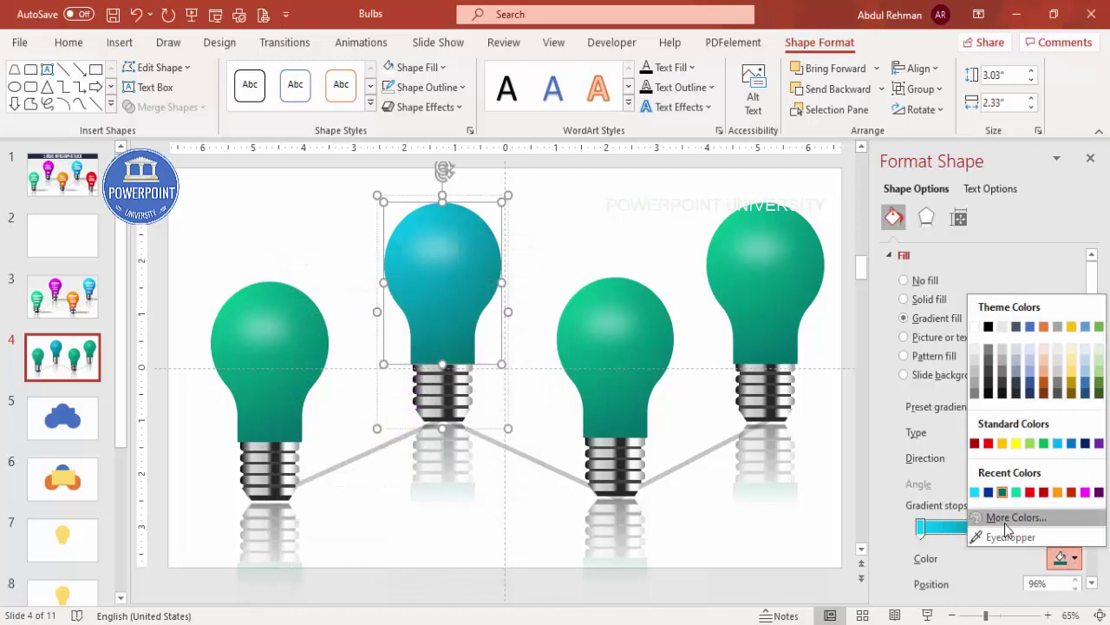
pyautogui.click(997, 518)
pyautogui.click(382, 330)
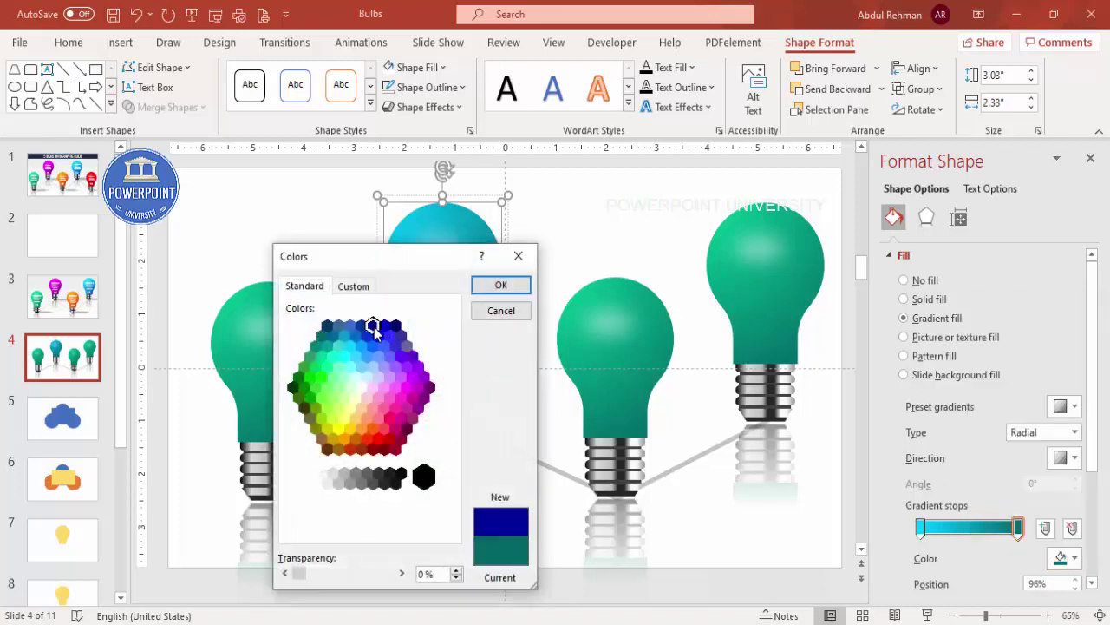
pyautogui.click(500, 286)
# Step: Set the third bulb's left gradient stop to orange
pyautogui.click(605, 375)
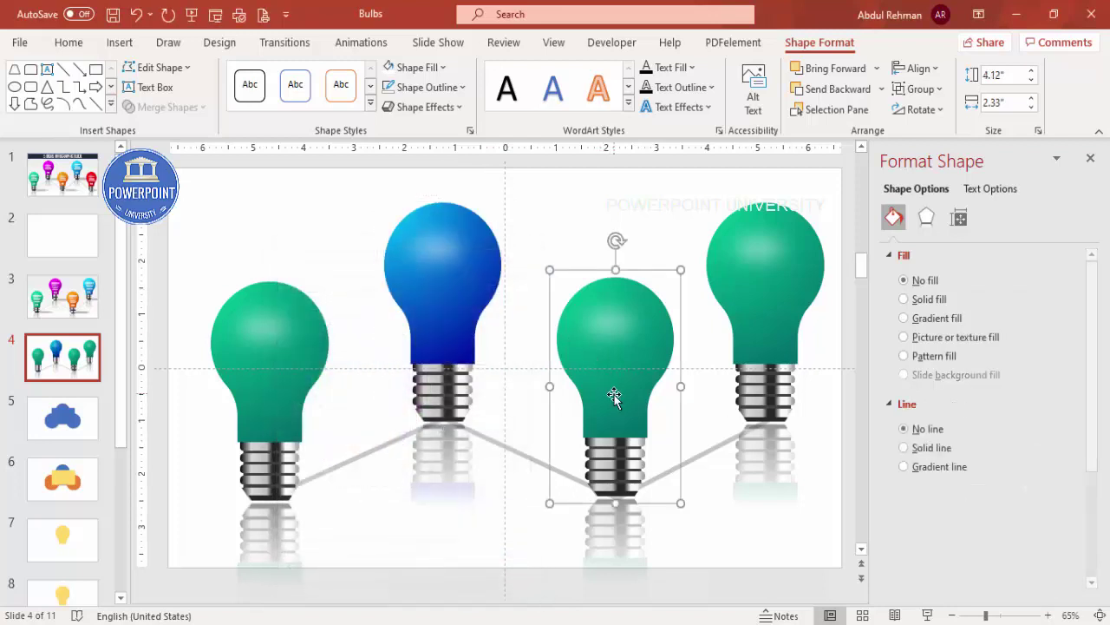
pyautogui.click(920, 528)
pyautogui.click(1074, 558)
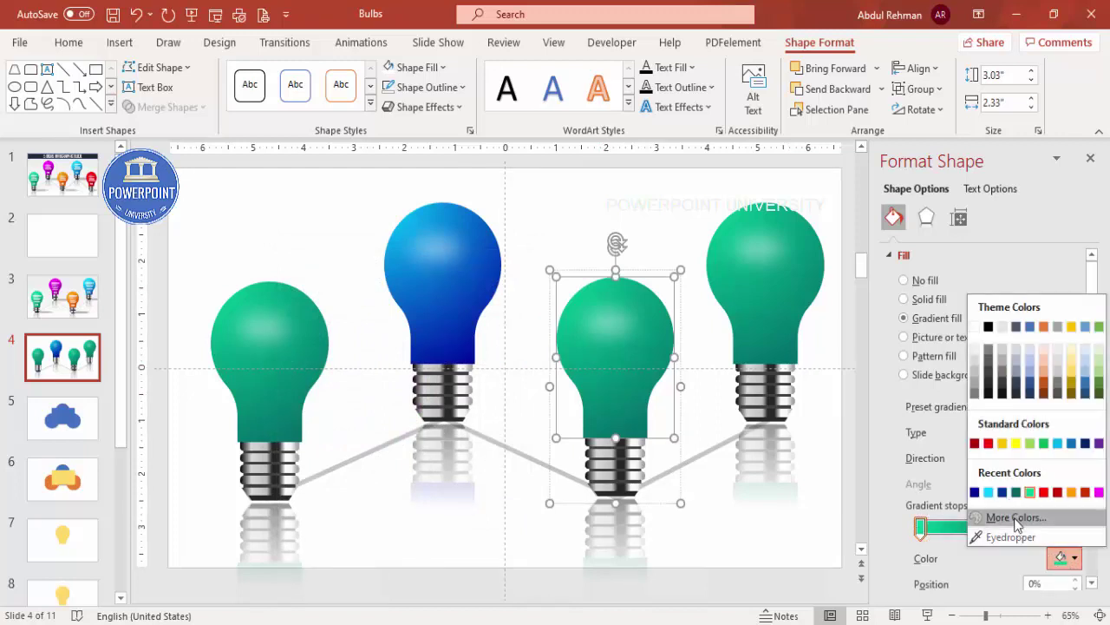
pyautogui.click(1016, 518)
pyautogui.click(356, 448)
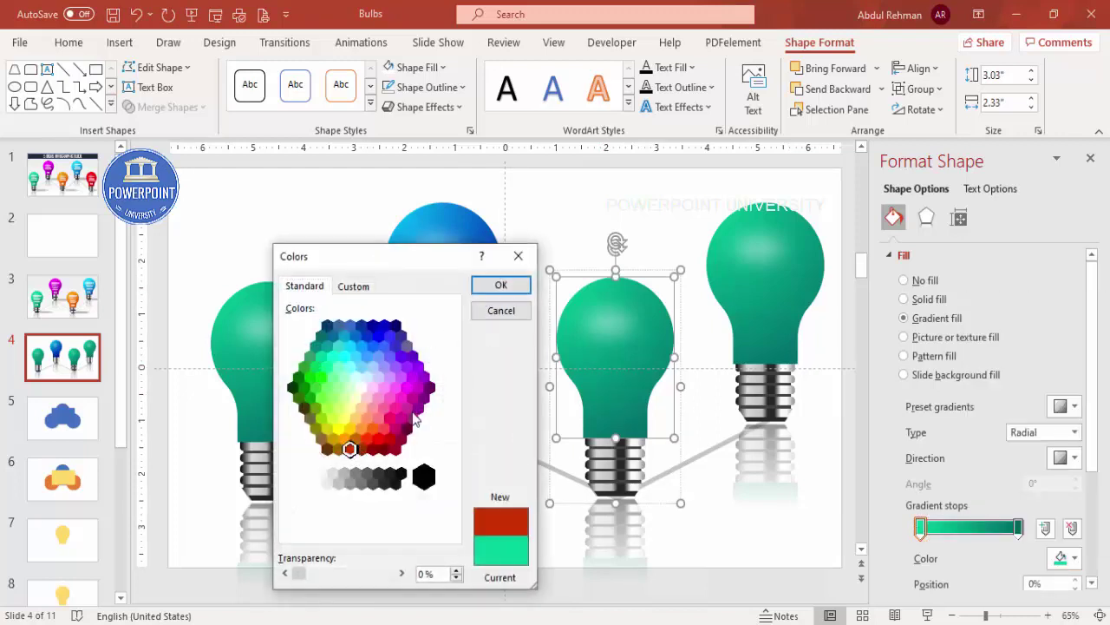
pyautogui.click(501, 285)
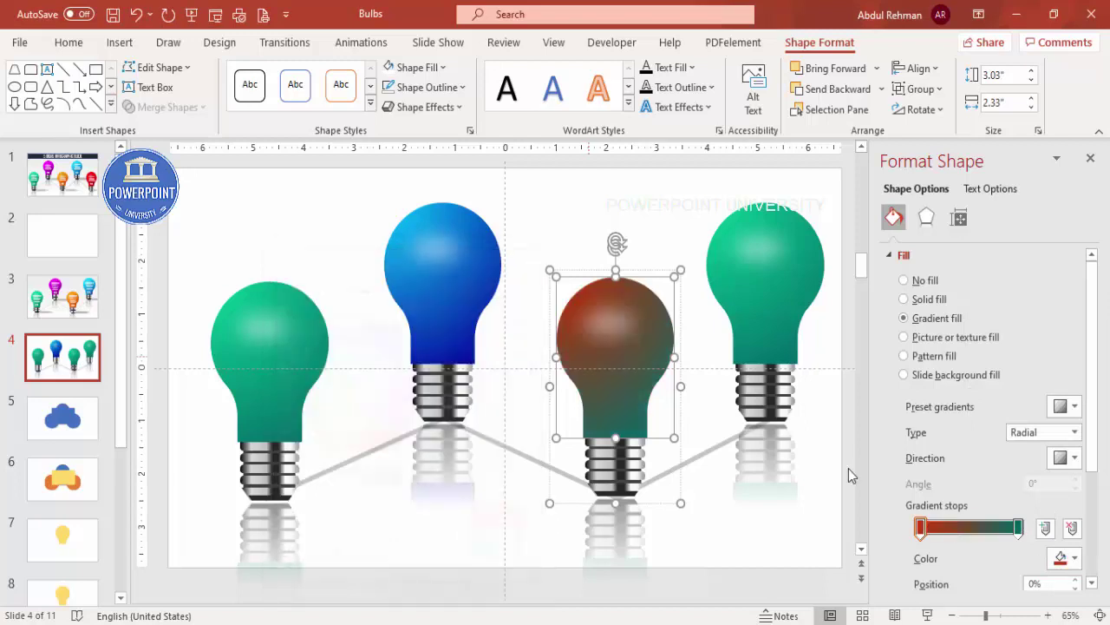
pyautogui.click(1069, 557)
pyautogui.click(976, 514)
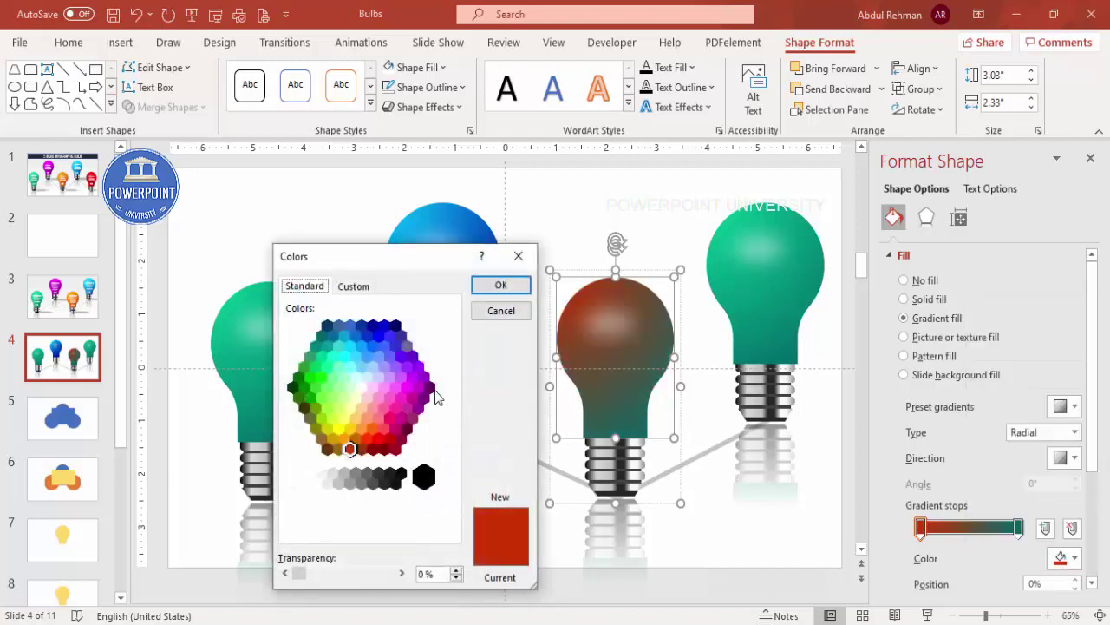
pyautogui.click(349, 445)
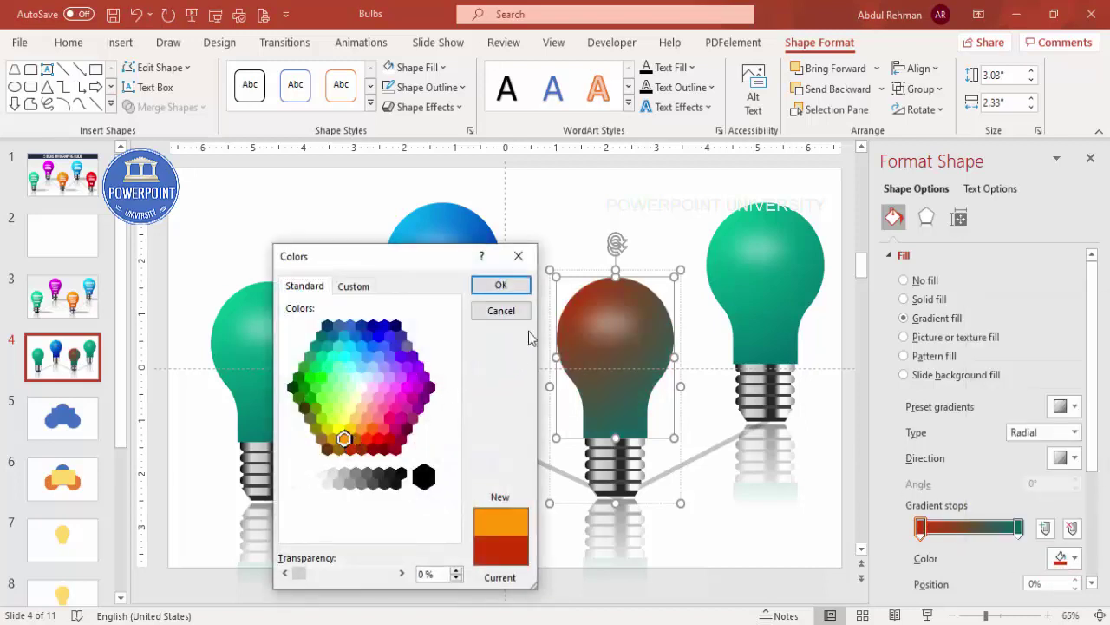
pyautogui.click(521, 288)
# Step: Set the third bulb's right gradient stop to red-orange
pyautogui.click(1020, 528)
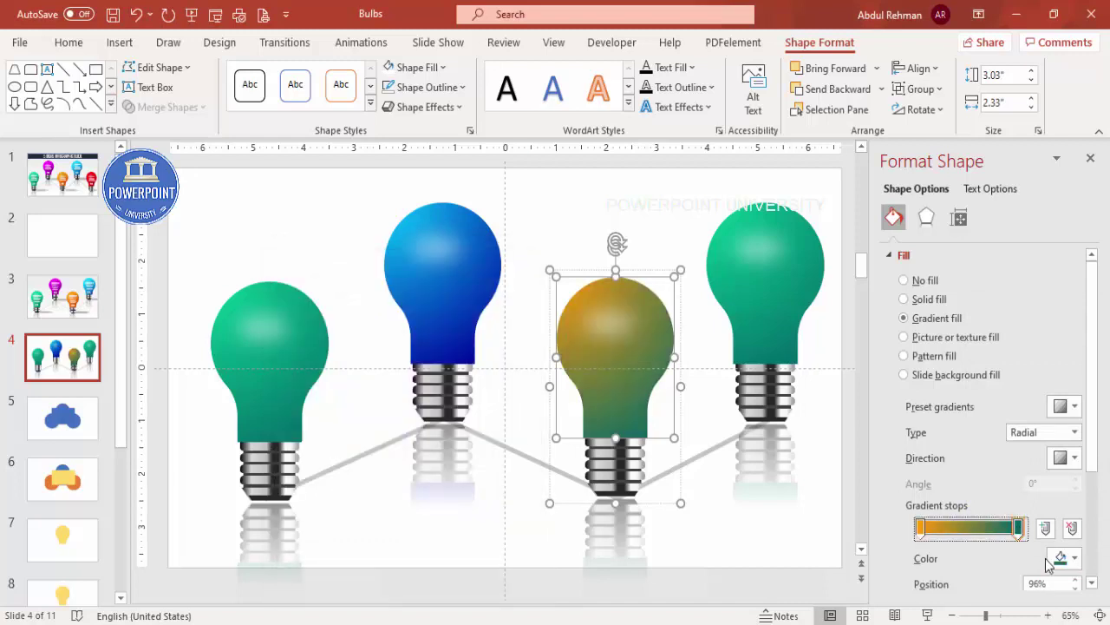
pyautogui.click(1069, 558)
pyautogui.click(976, 514)
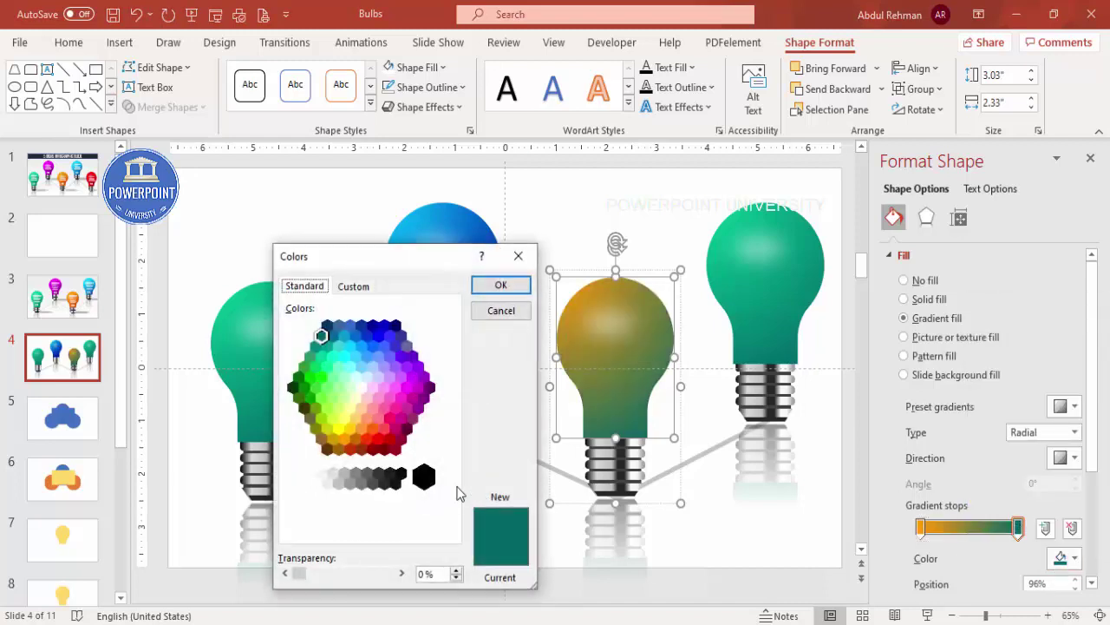
pyautogui.click(352, 453)
pyautogui.click(518, 292)
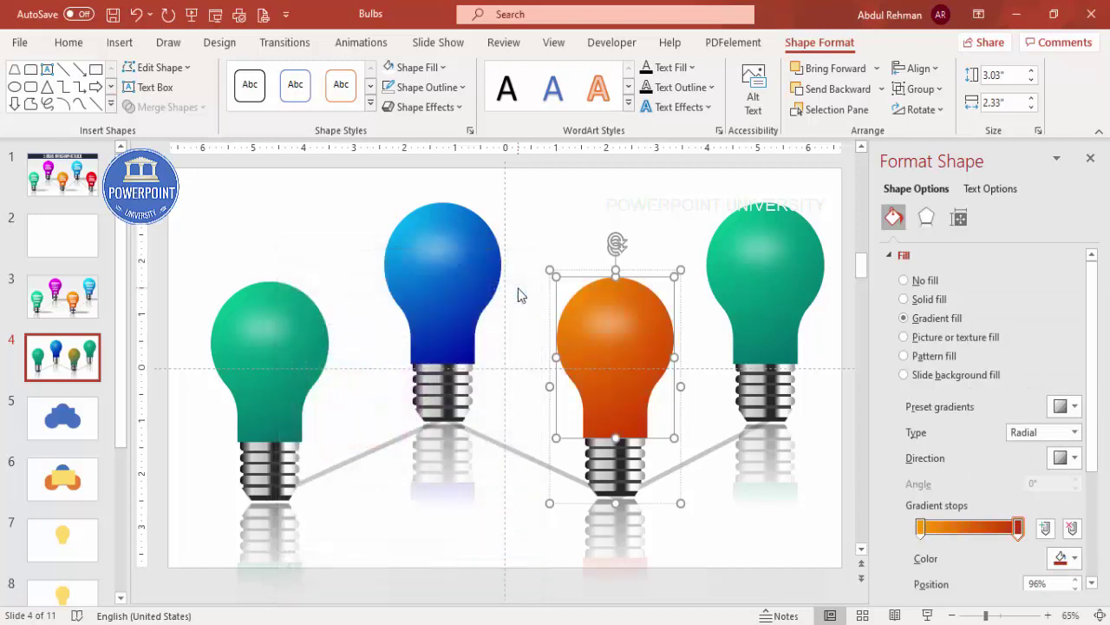
# Step: Set the fourth bulb's left gradient stop to purple
pyautogui.click(781, 306)
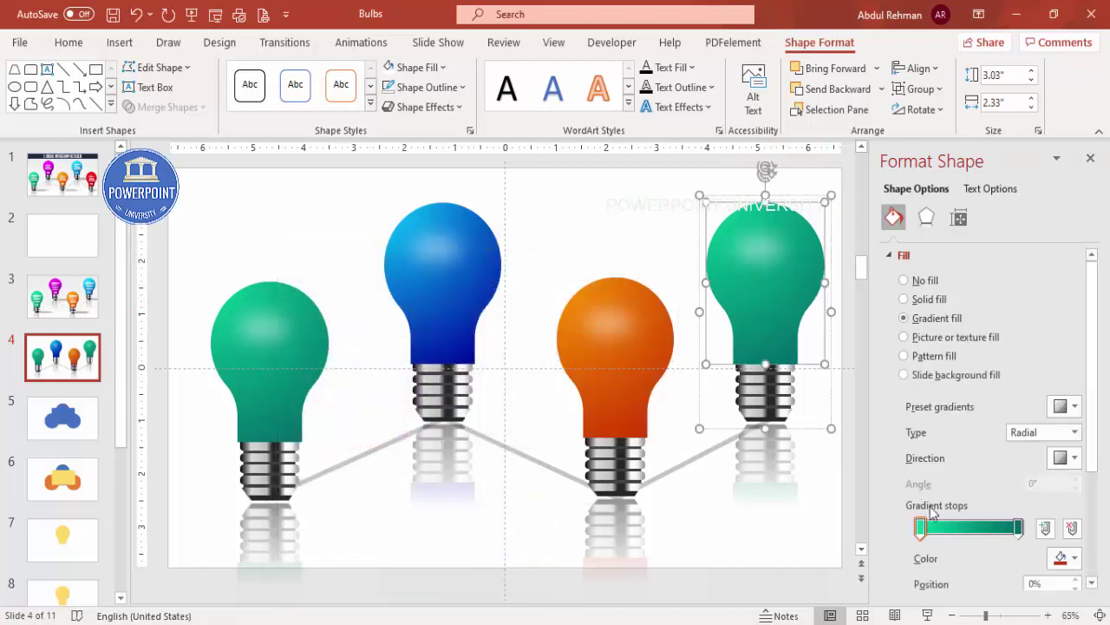
pyautogui.click(1069, 557)
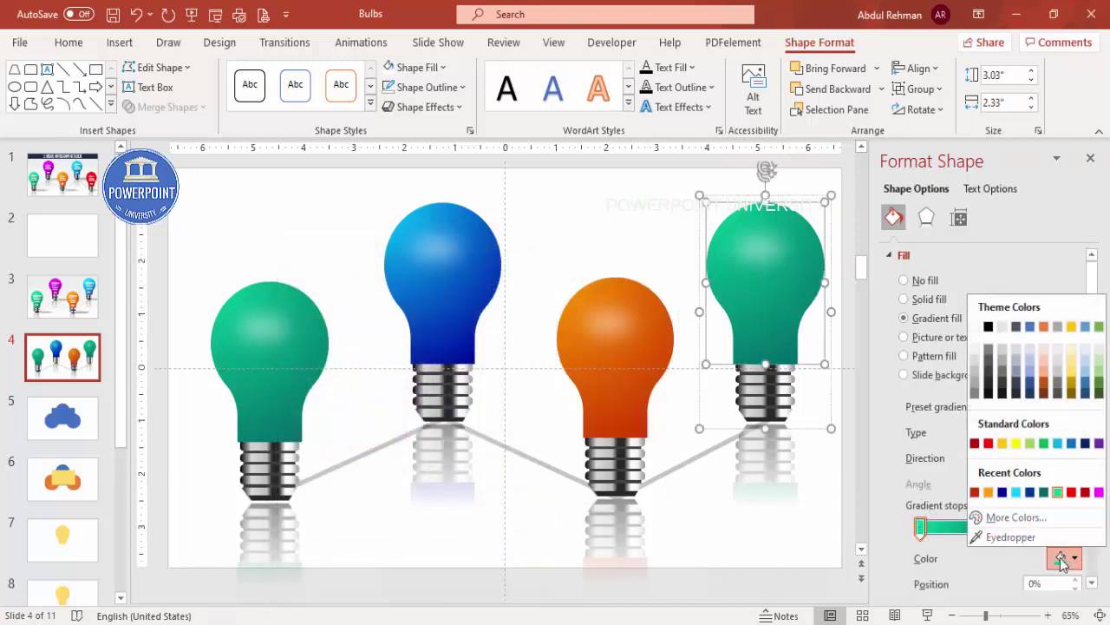
pyautogui.click(1021, 532)
pyautogui.click(409, 386)
pyautogui.click(501, 285)
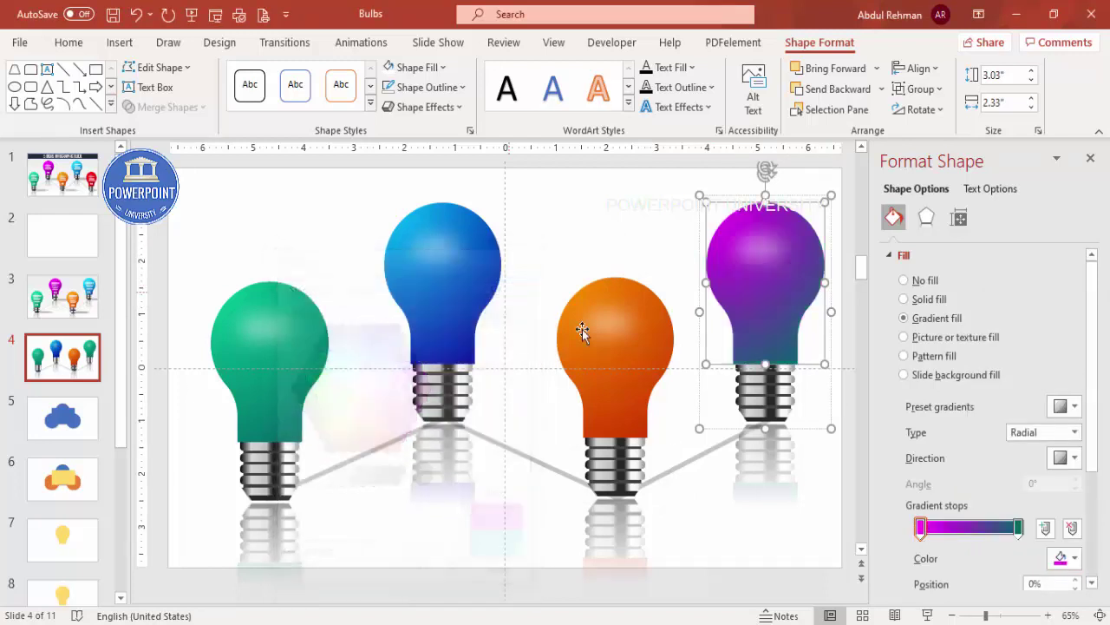
pyautogui.click(1020, 527)
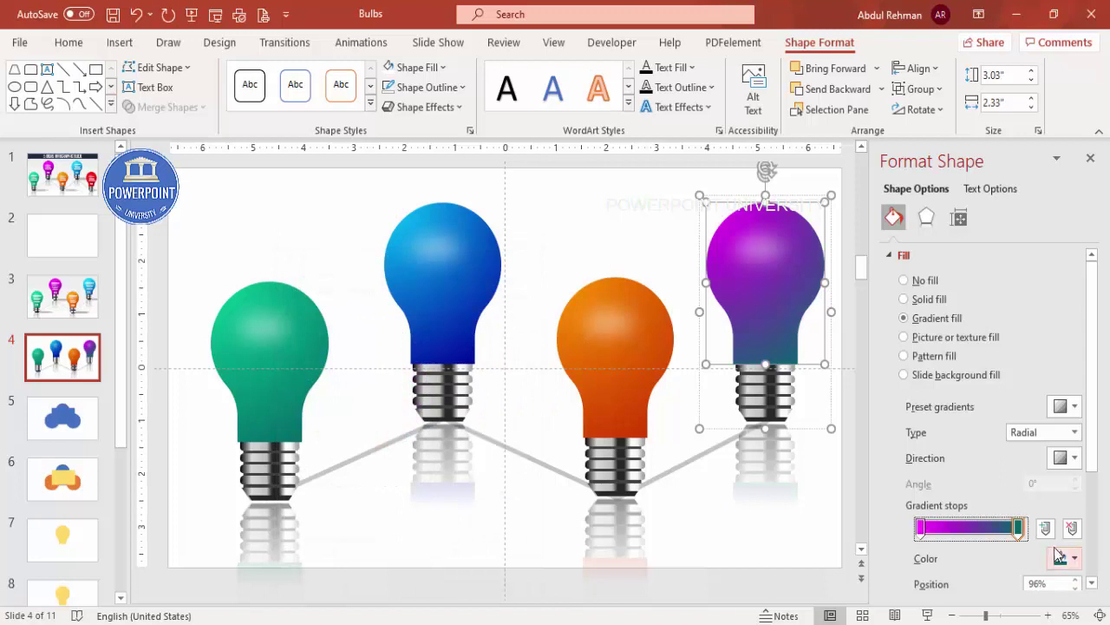